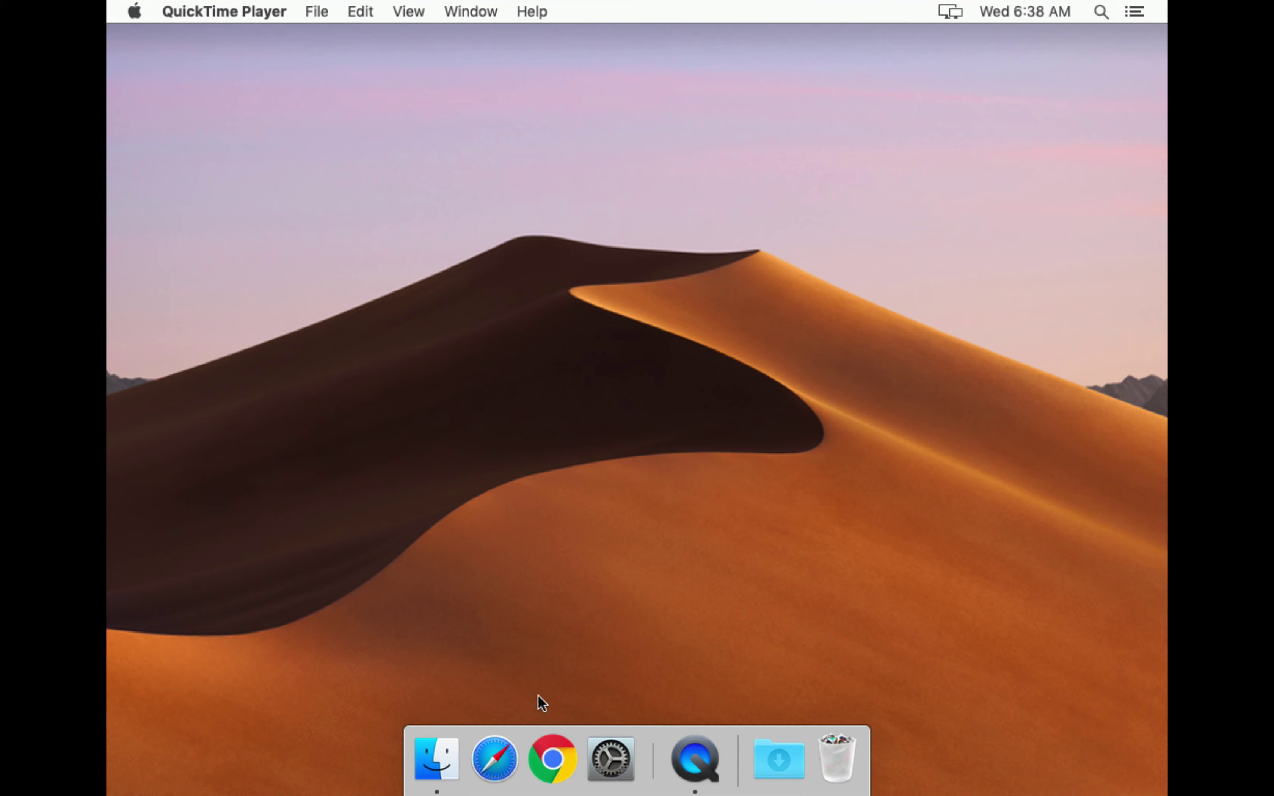
# Launch Google Chrome from the Dock.
pyautogui.click(549, 779)
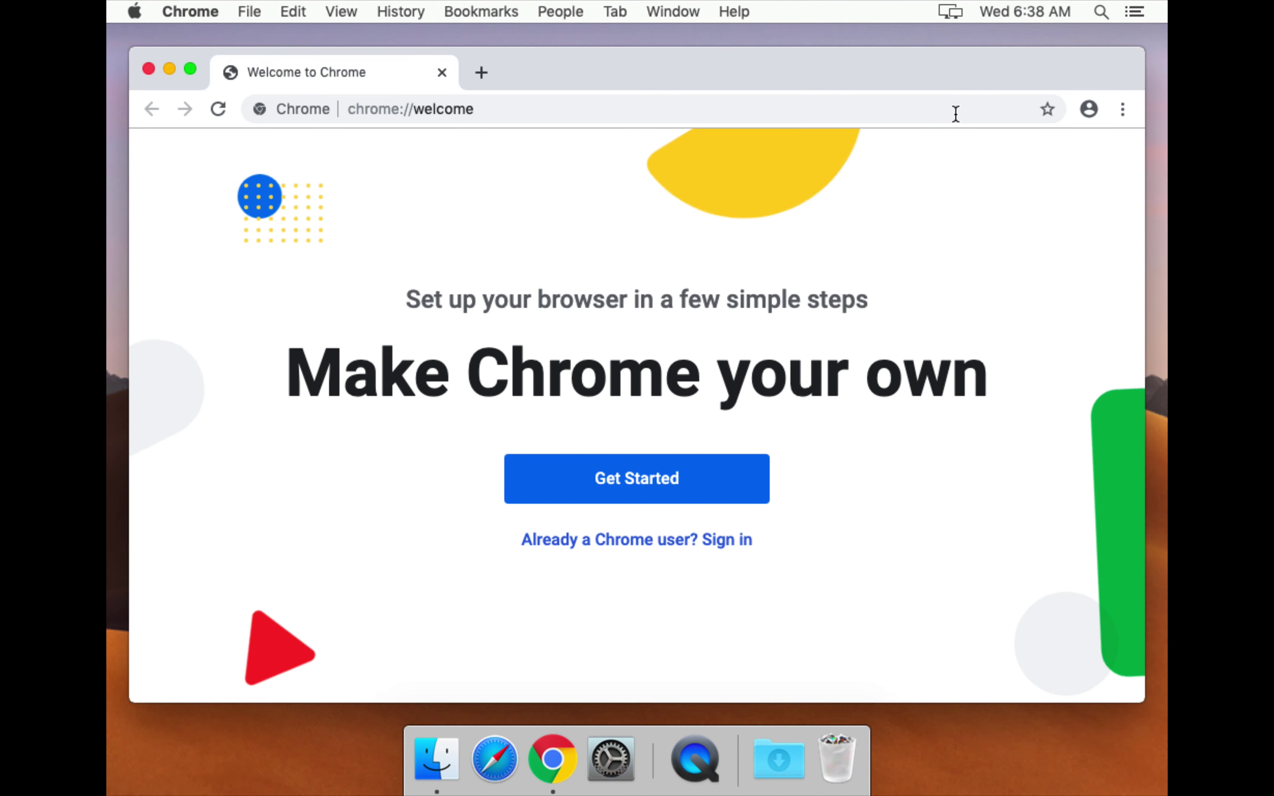
# Open Chrome Settings and scroll to the Default browser section.
pyautogui.click(1122, 114)
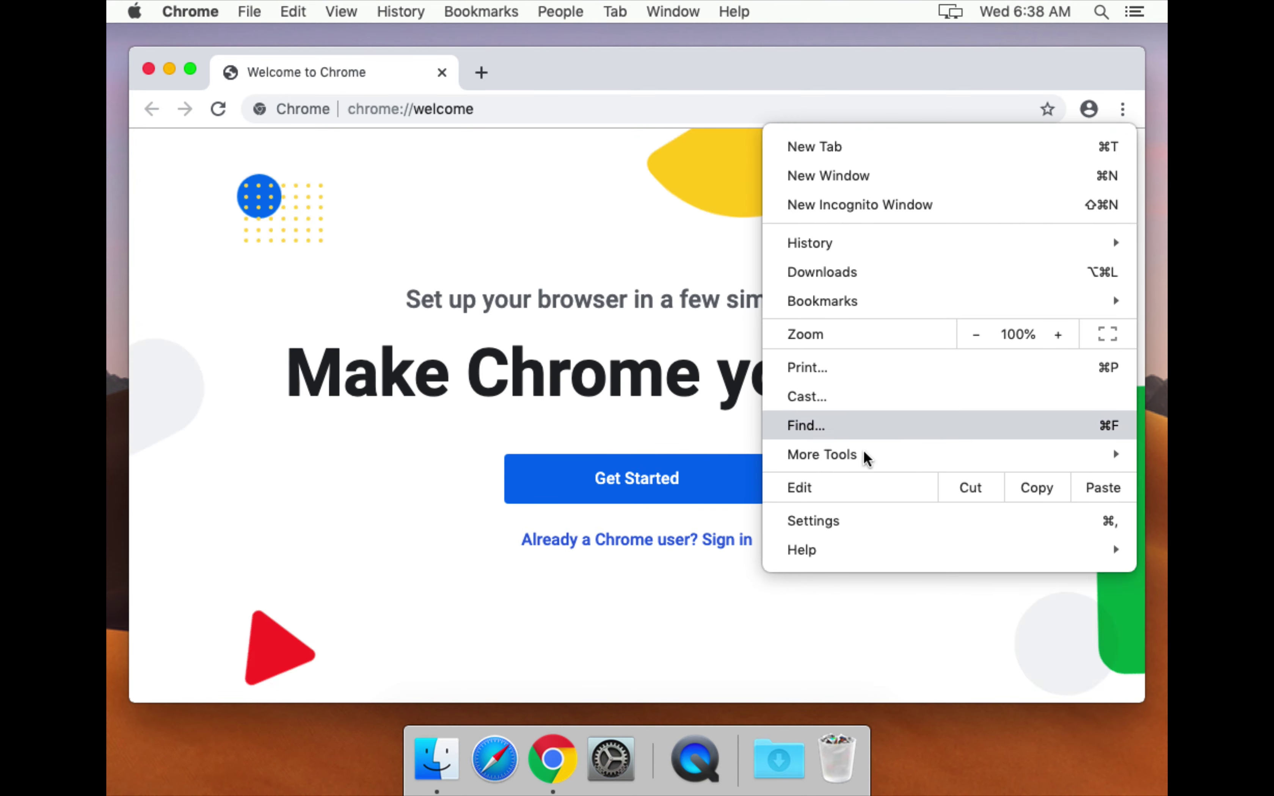
pyautogui.click(836, 533)
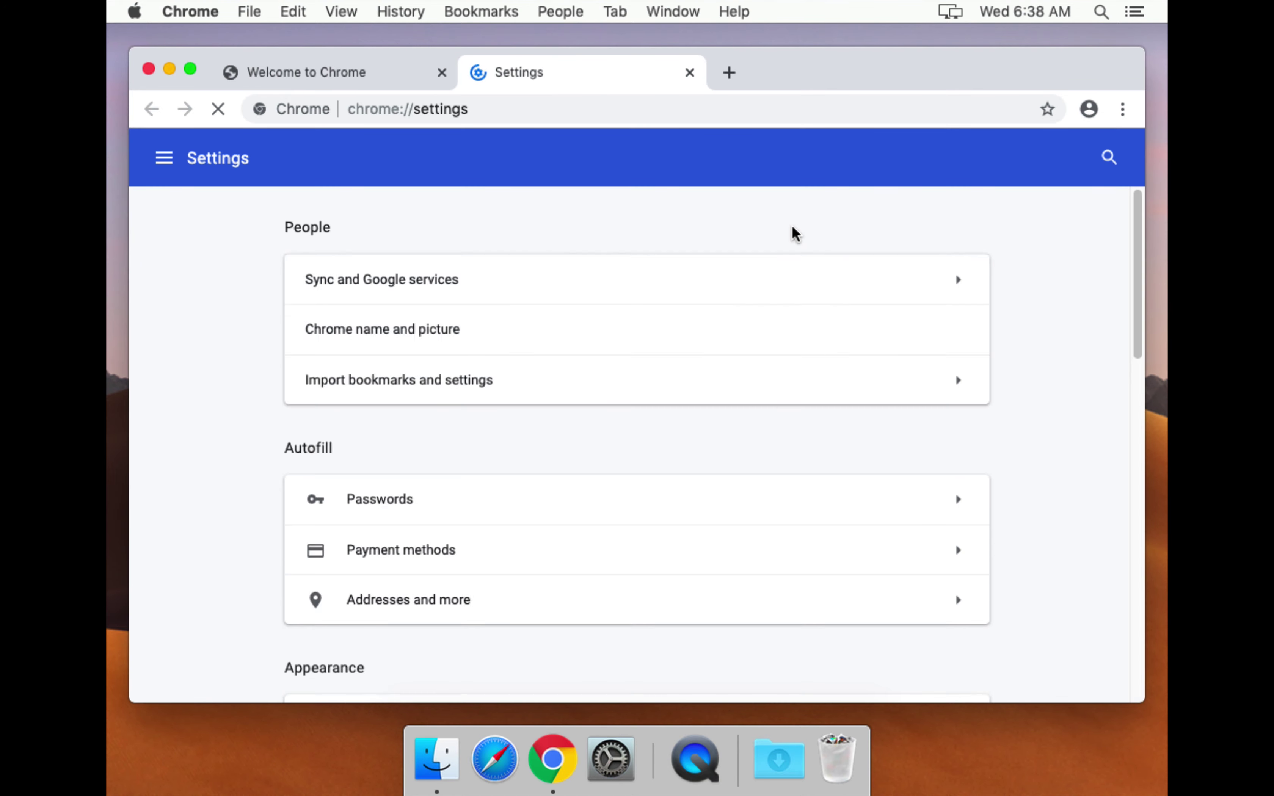
pyautogui.scroll(-15, 653, 345)
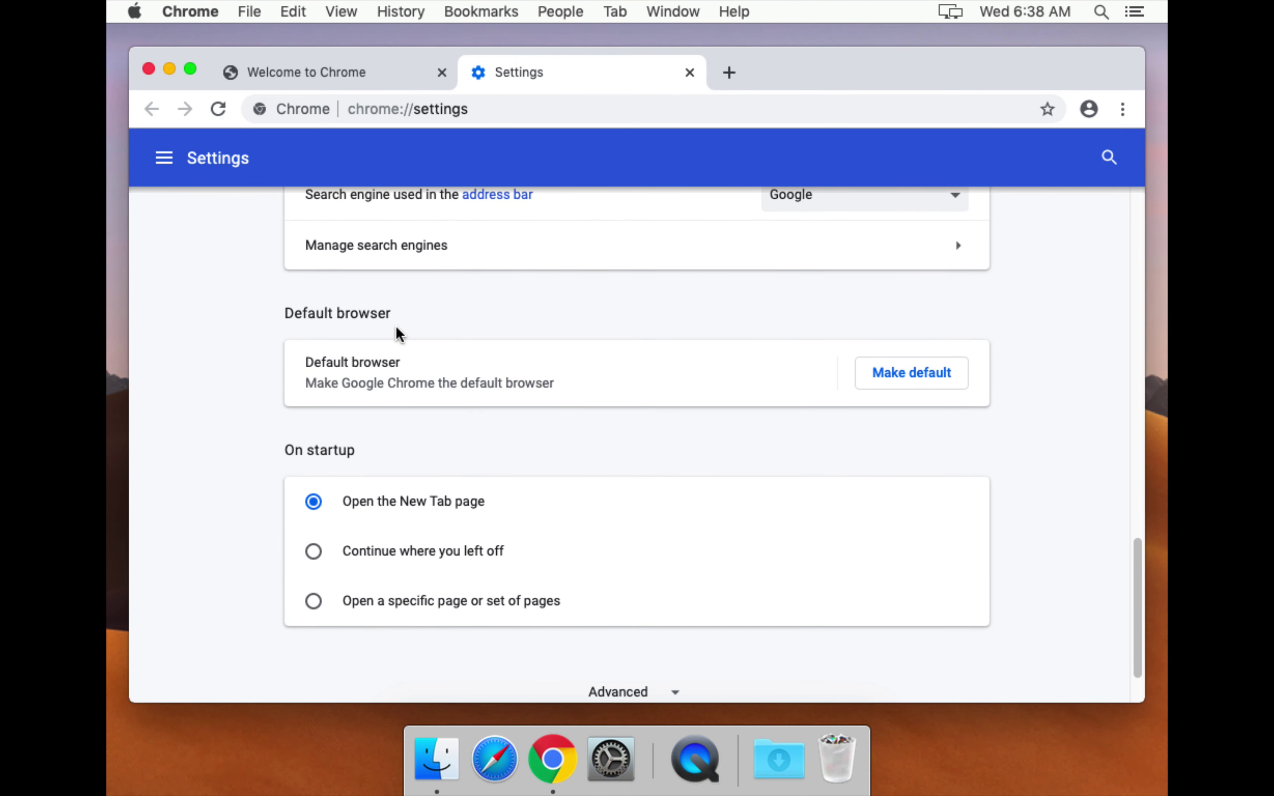
pyautogui.moveTo(308, 314); pyautogui.dragTo(395, 313)
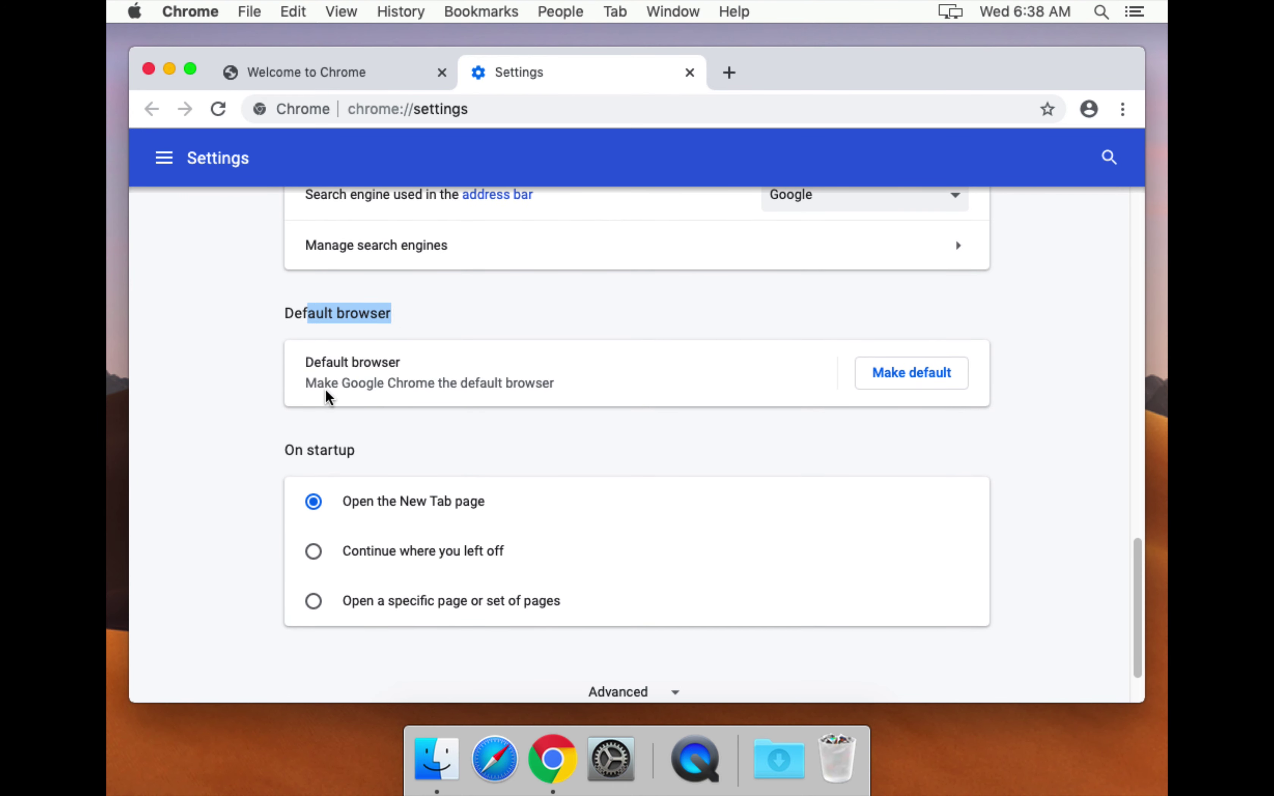
pyautogui.moveTo(324, 363); pyautogui.dragTo(510, 408)
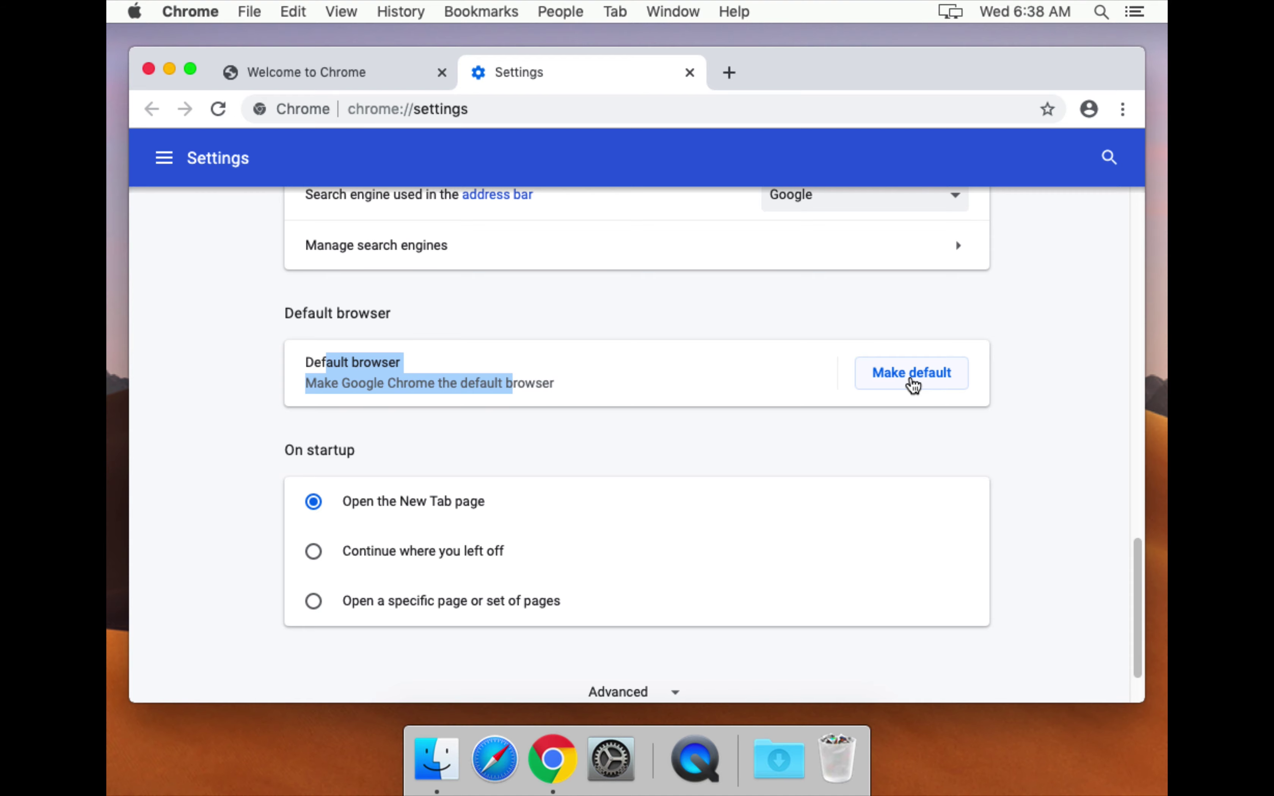
# Make Chrome the default browser, choosing Use "Chrome" in the macOS prompt.
pyautogui.click(912, 384)
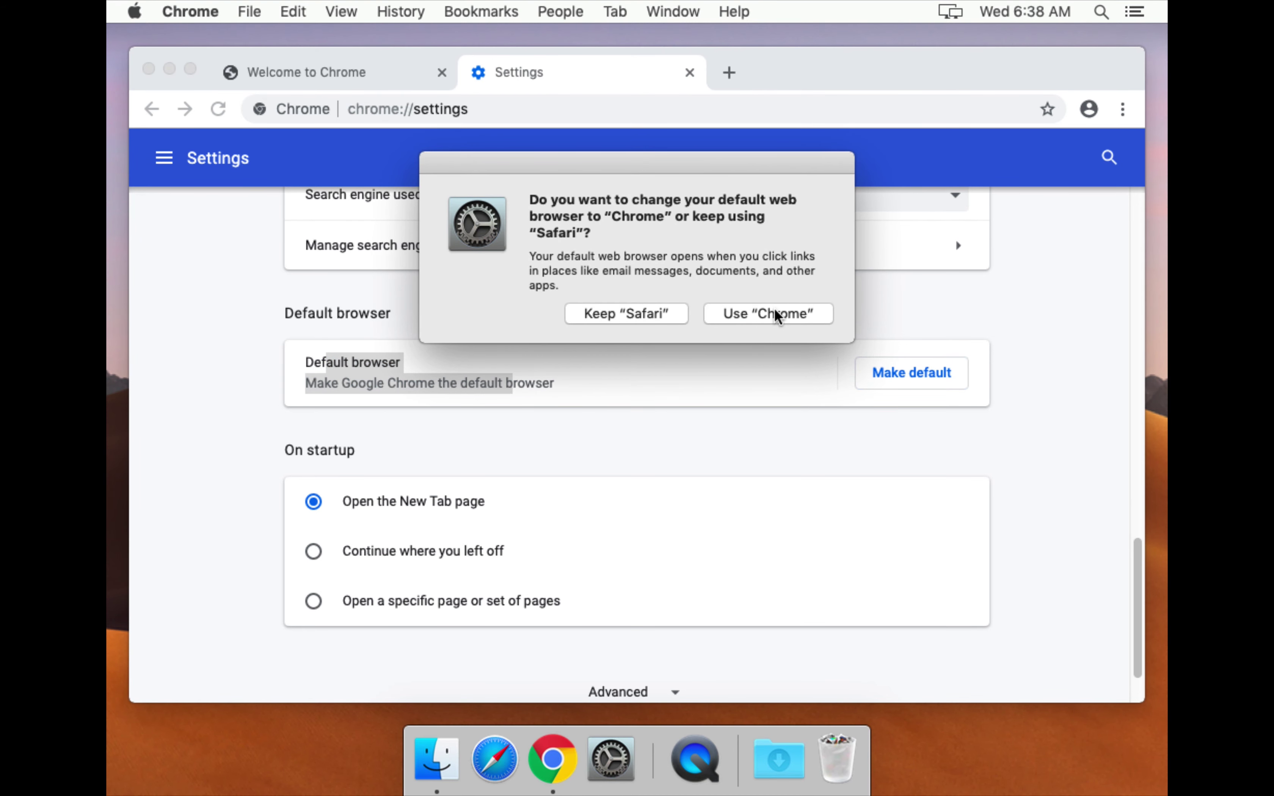
pyautogui.click(776, 315)
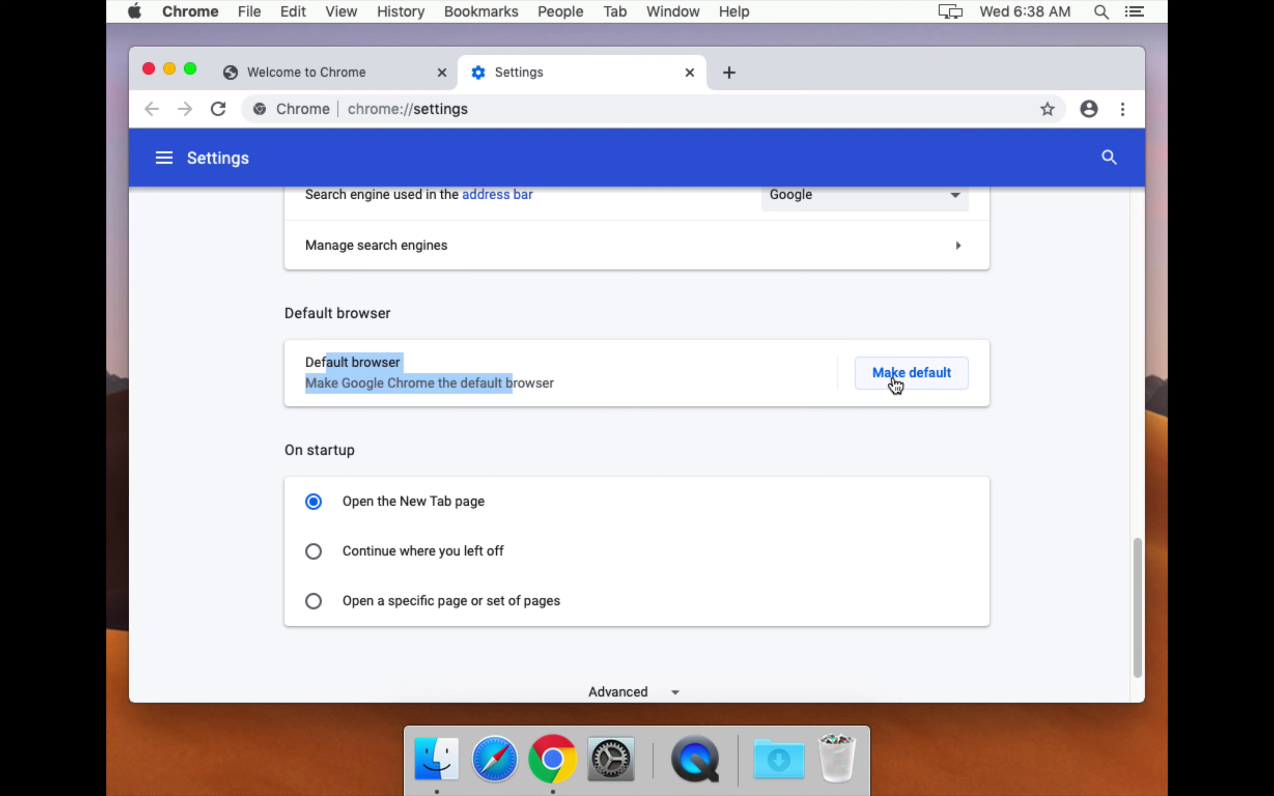
pyautogui.click(917, 386)
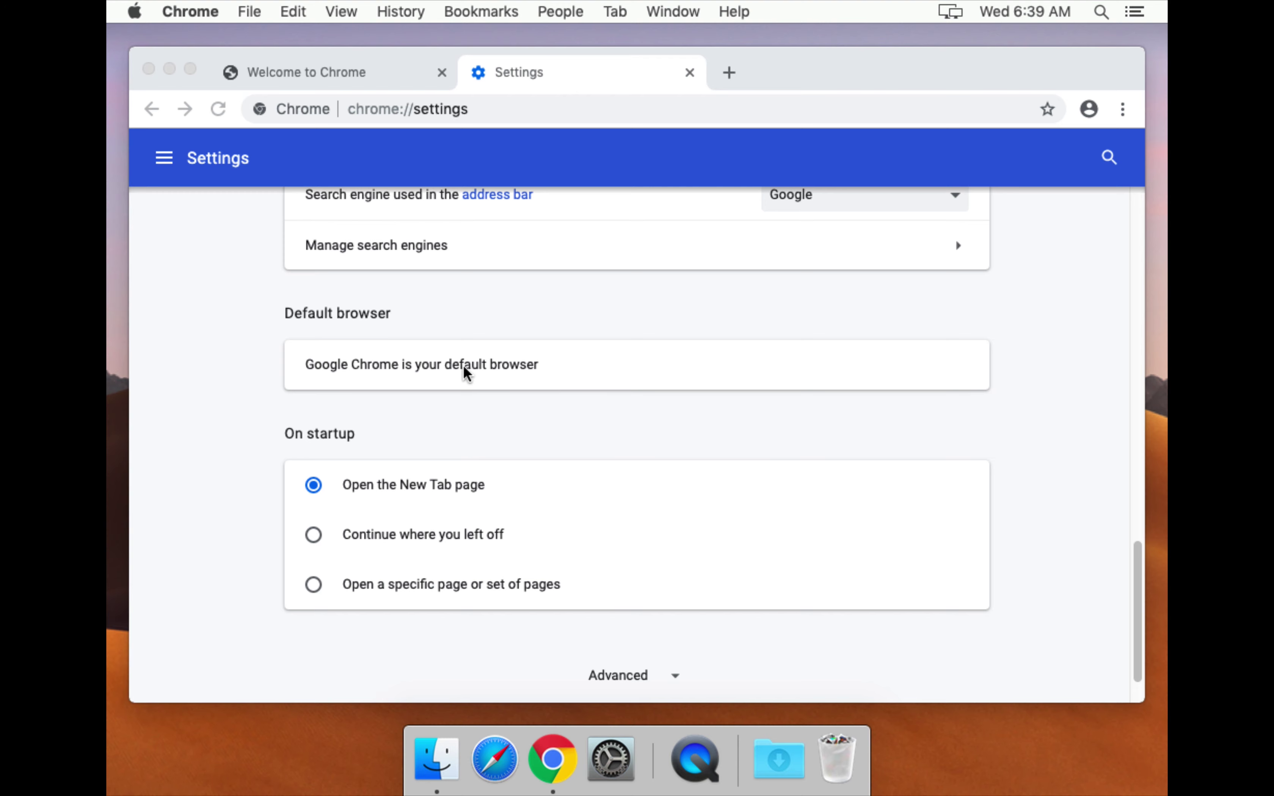
pyautogui.click(395, 375)
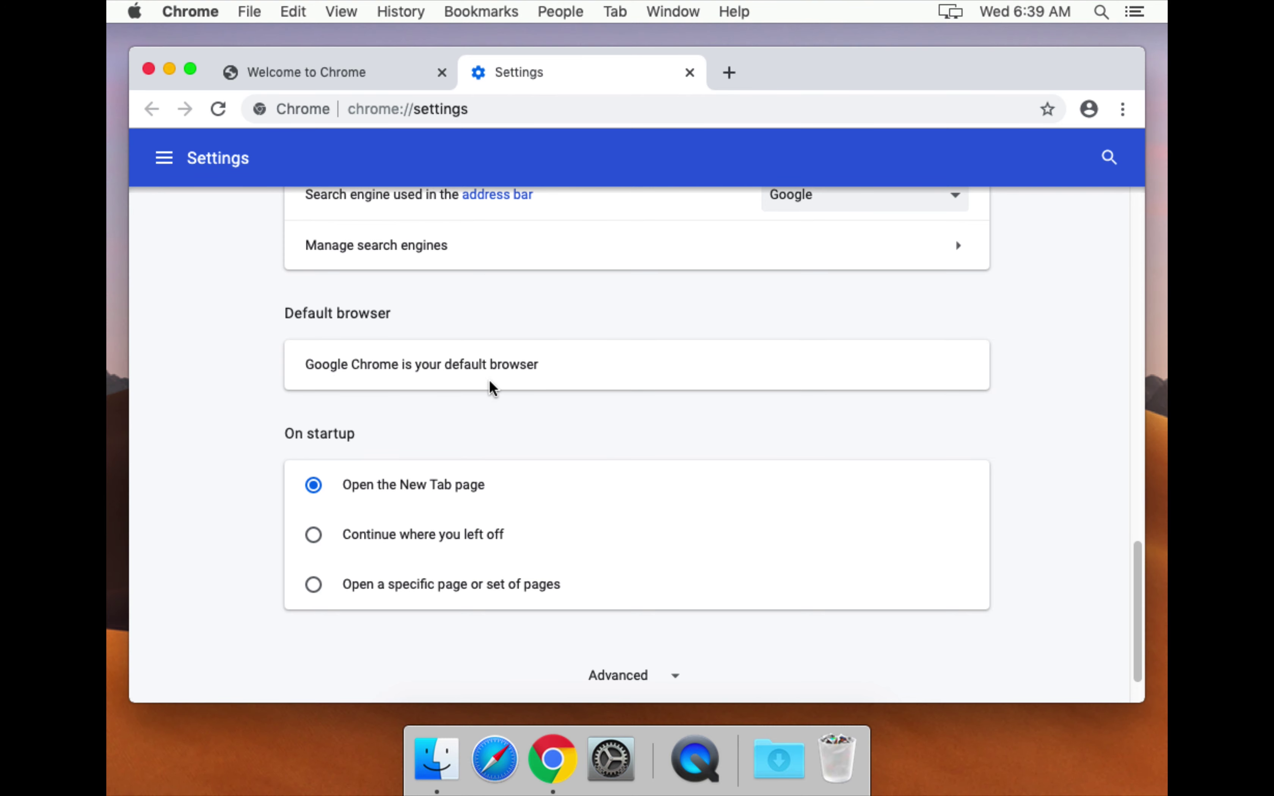
pyautogui.click(554, 110)
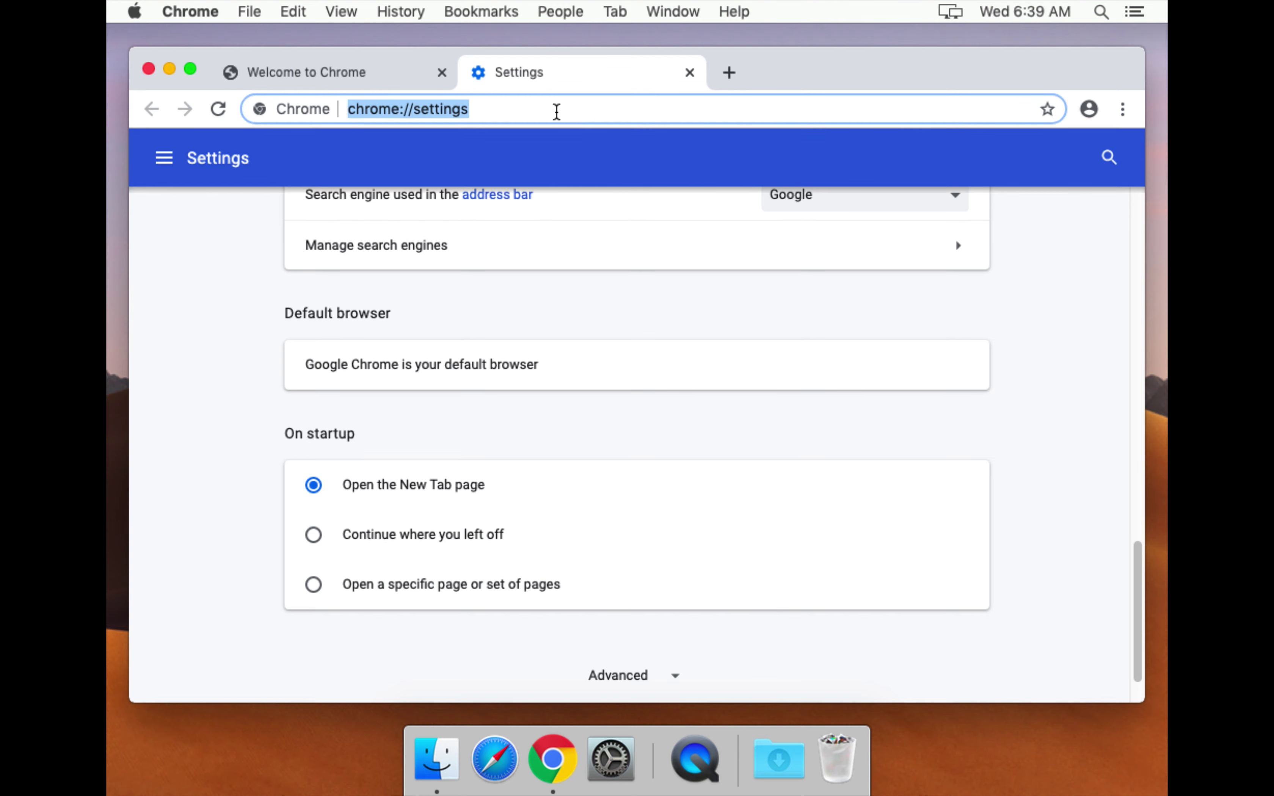
# Load sweetwater1.org and open the district's Staff Links page to reach the WebEx link.
pyautogui.write('s')
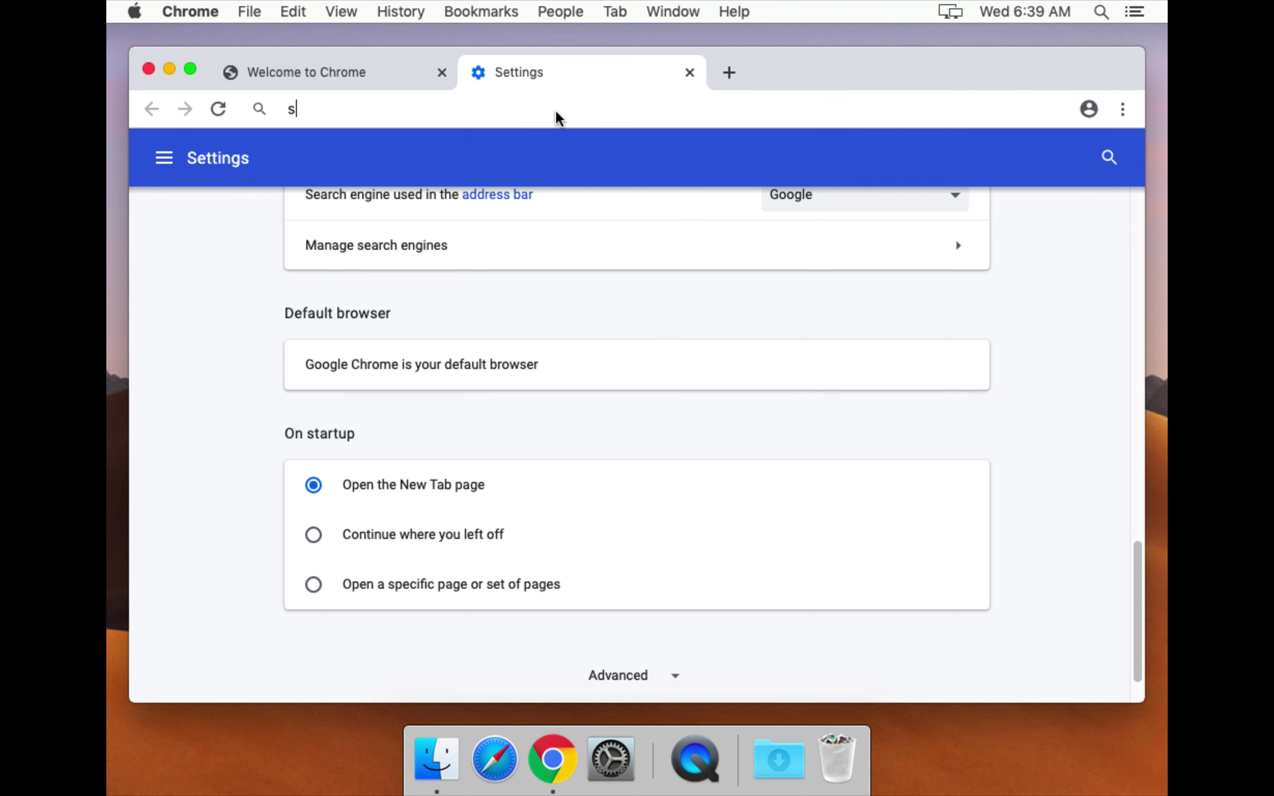
pyautogui.write('weetwater')
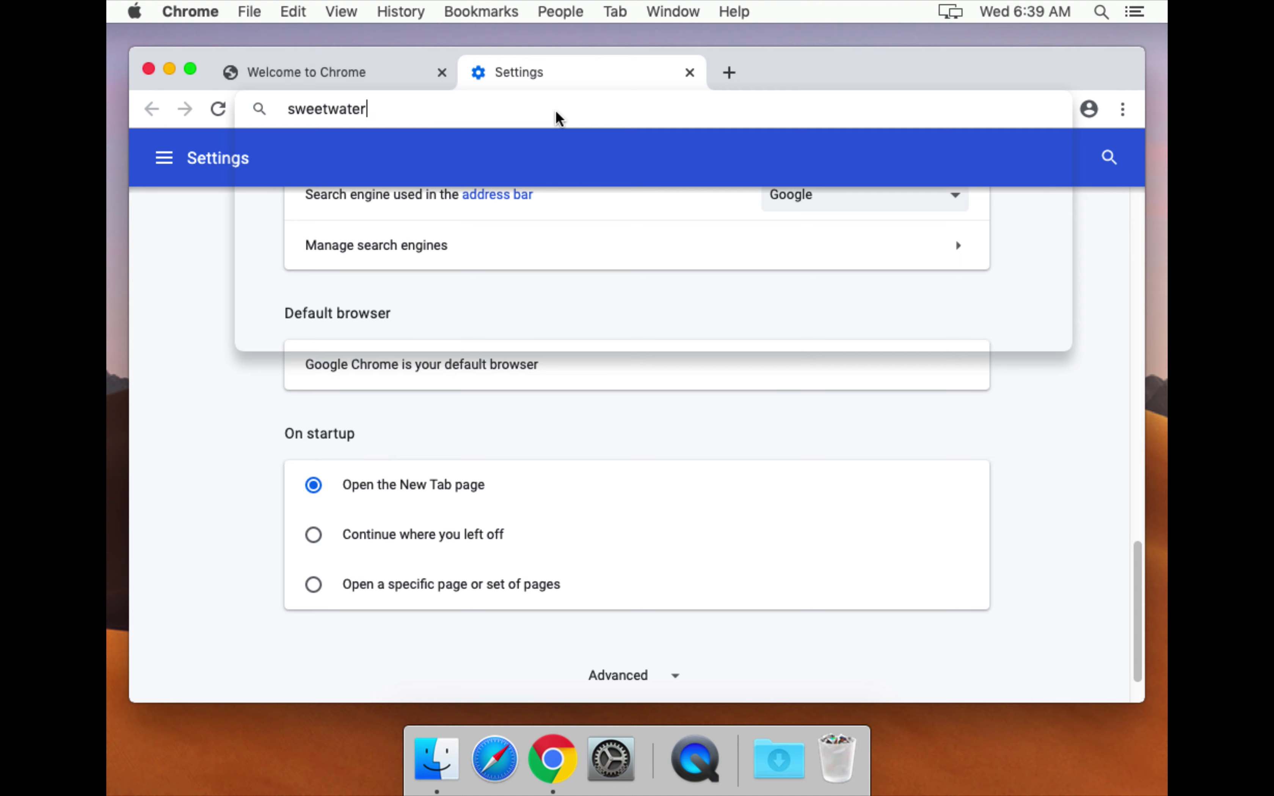
pyautogui.write('1.or')
pyautogui.press('Return')
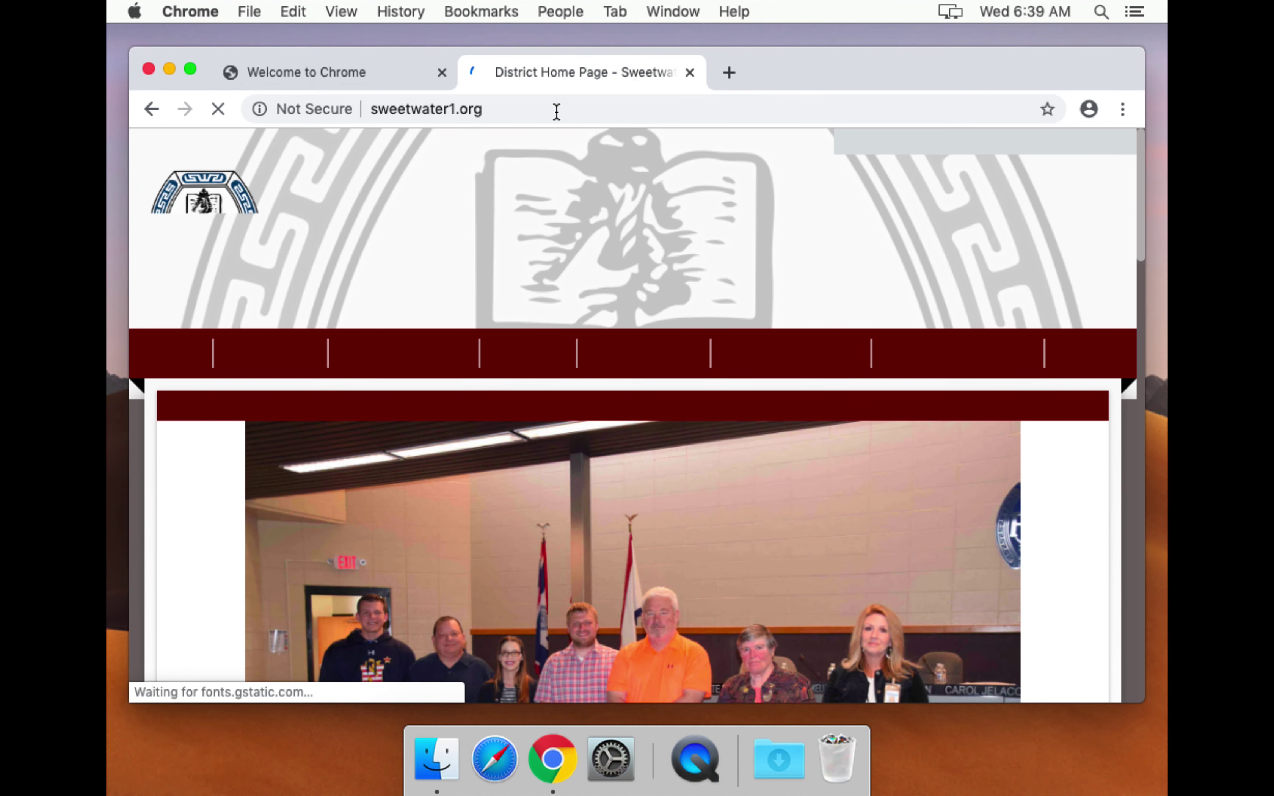
pyautogui.moveTo(534, 361)
pyautogui.scroll(-4, 535, 361)
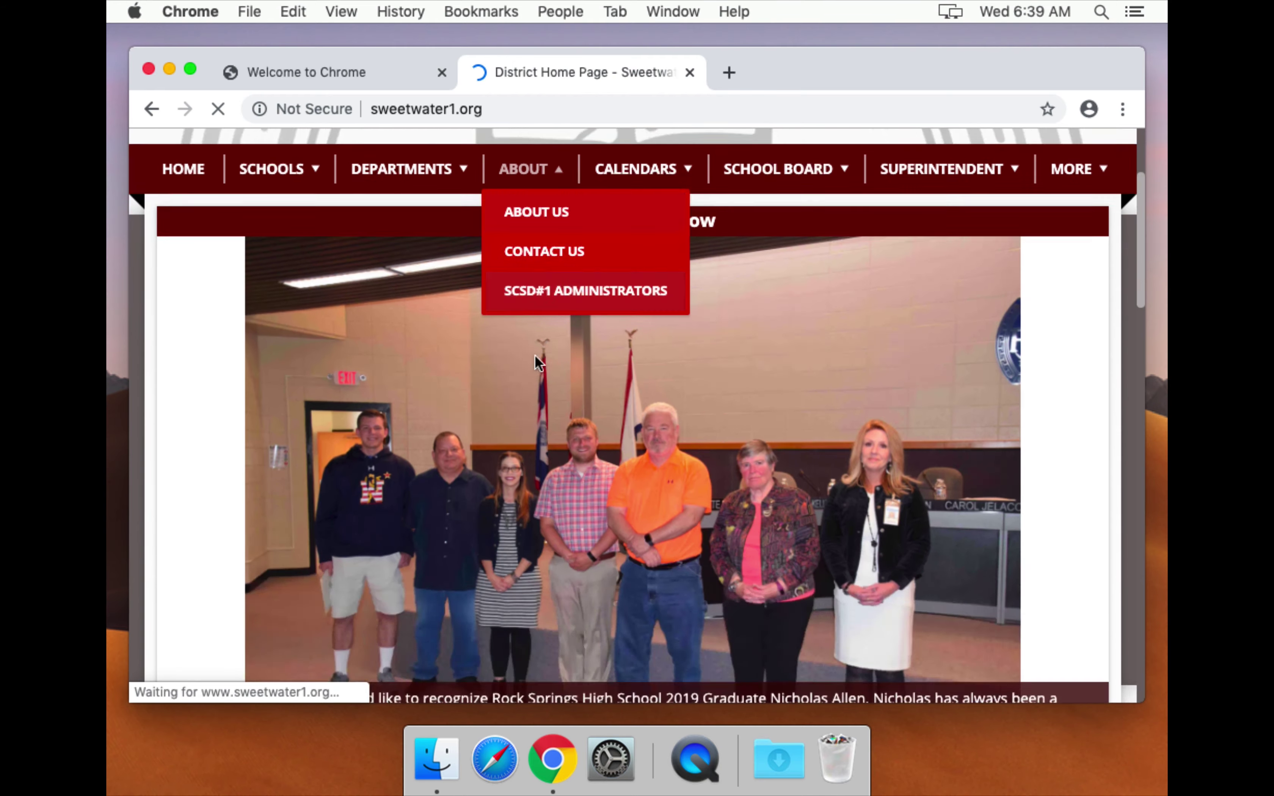
pyautogui.scroll(-15, 534, 361)
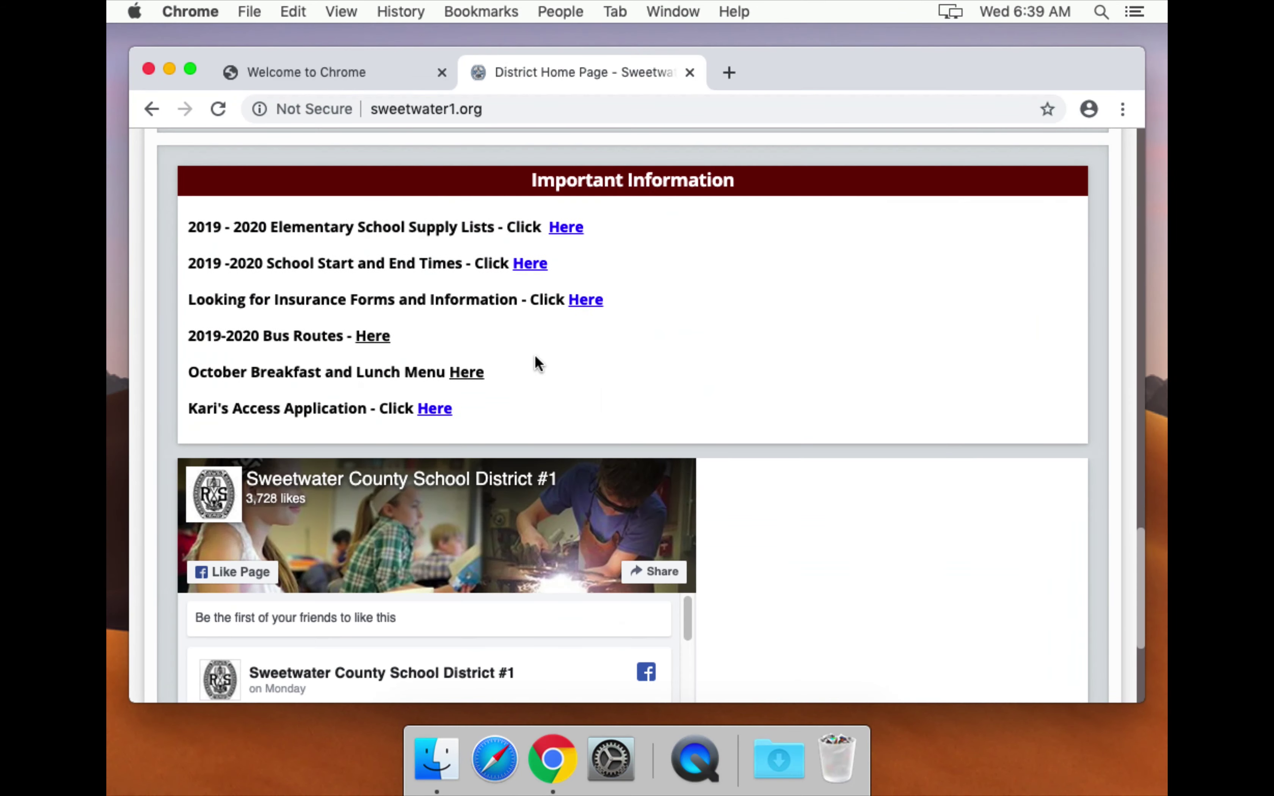
pyautogui.scroll(2, 537, 363)
pyautogui.click(964, 180)
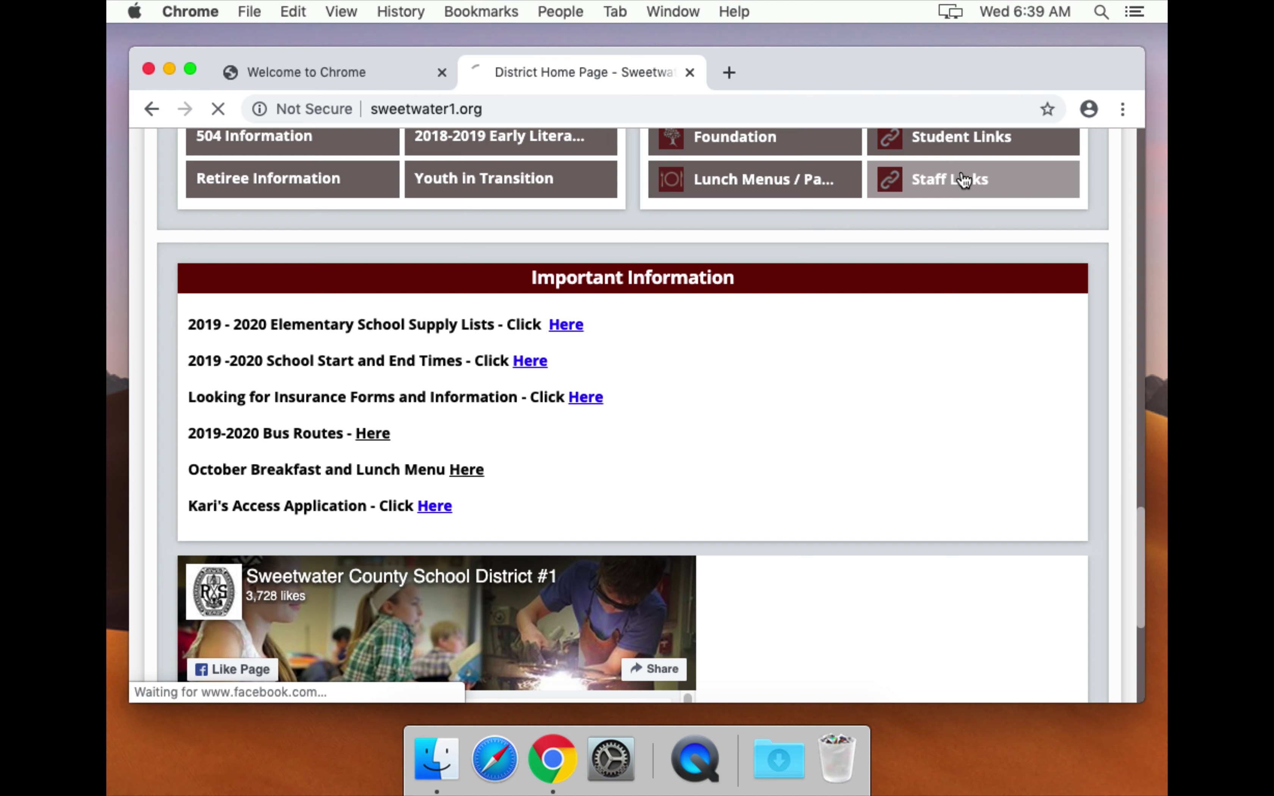
pyautogui.scroll(-1, 670, 211)
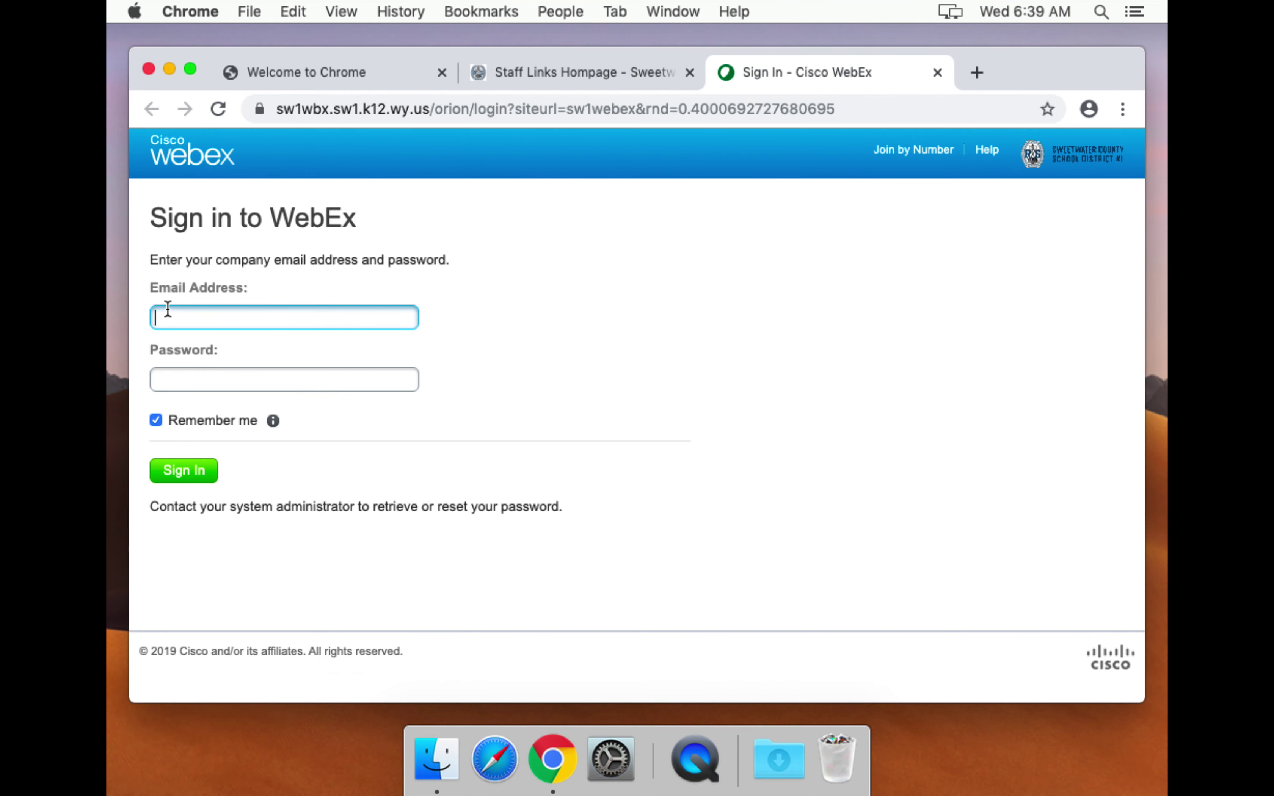
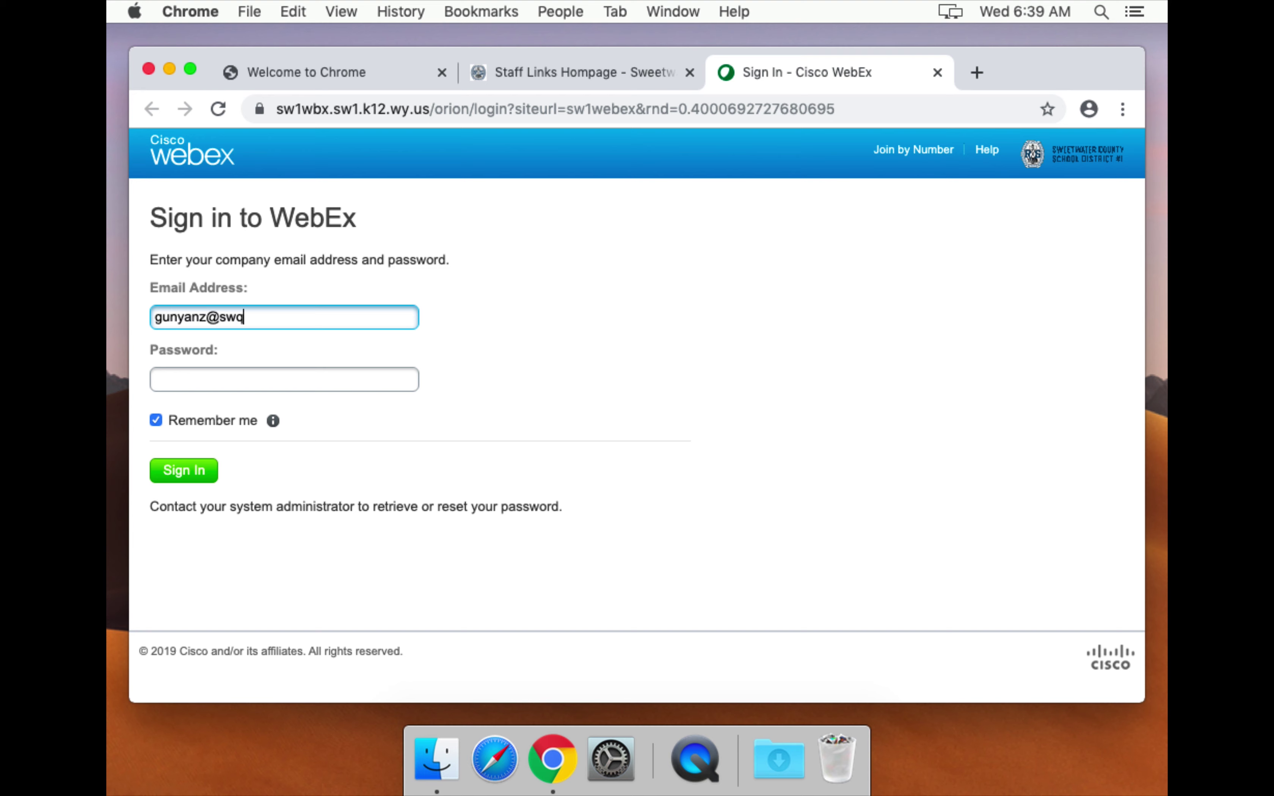
# Sign in with the district e-mail and password, Remember me off, password not saved, notice dismissed.
pyautogui.press('Tab')
pyautogui.write('••')
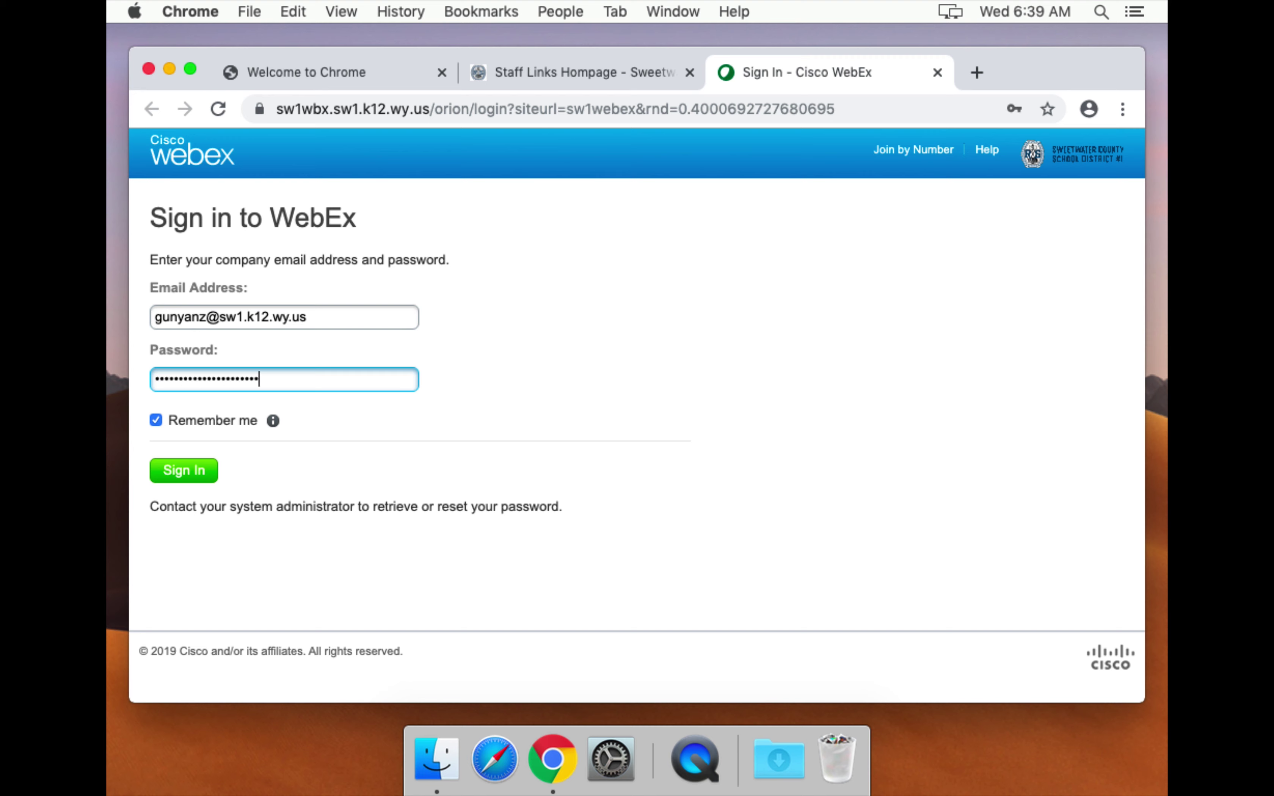
pyautogui.click(156, 422)
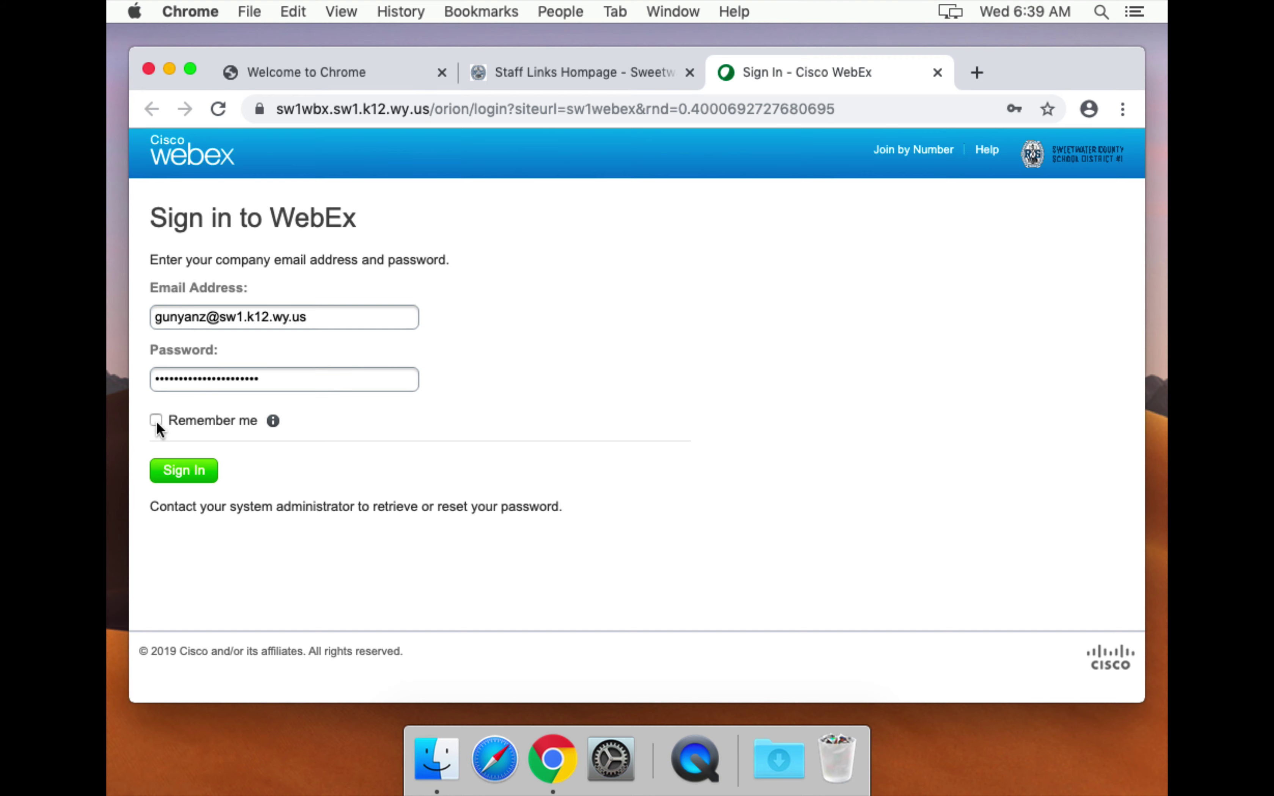
pyautogui.click(185, 470)
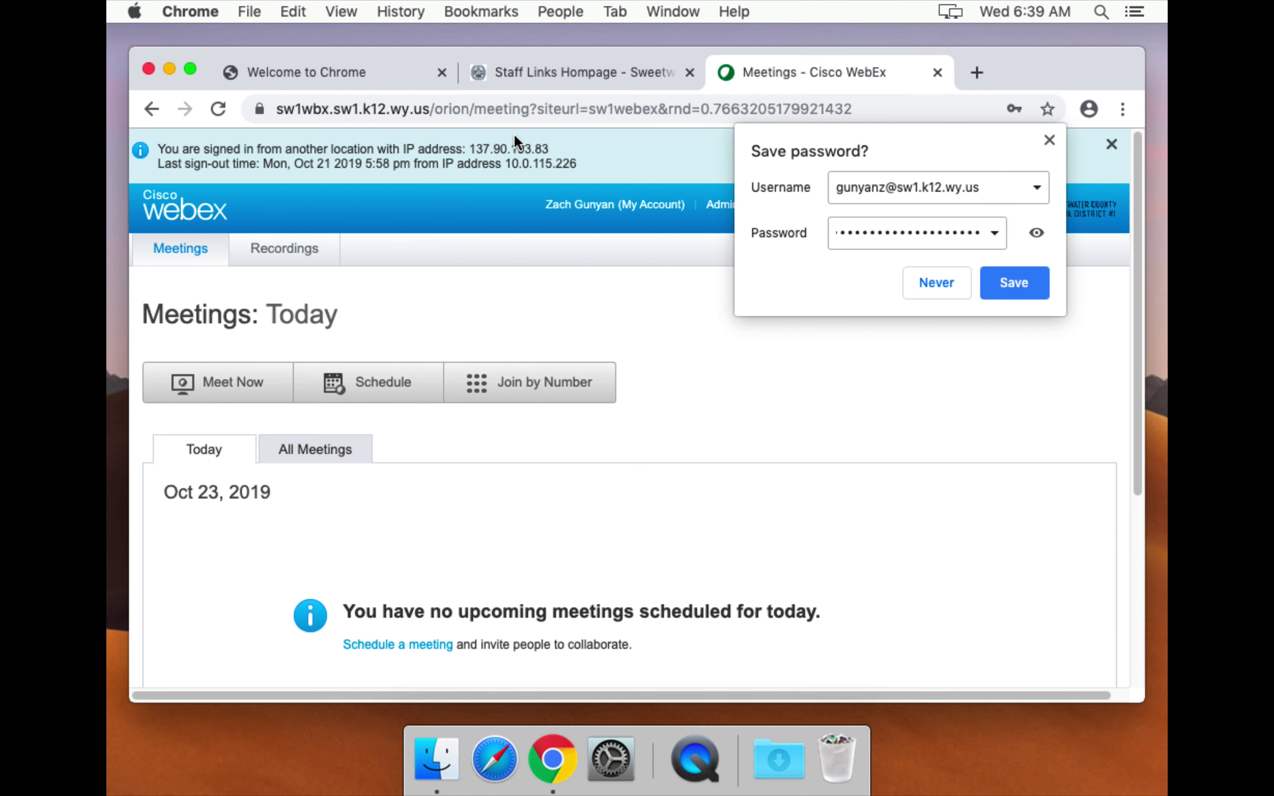
pyautogui.click(936, 287)
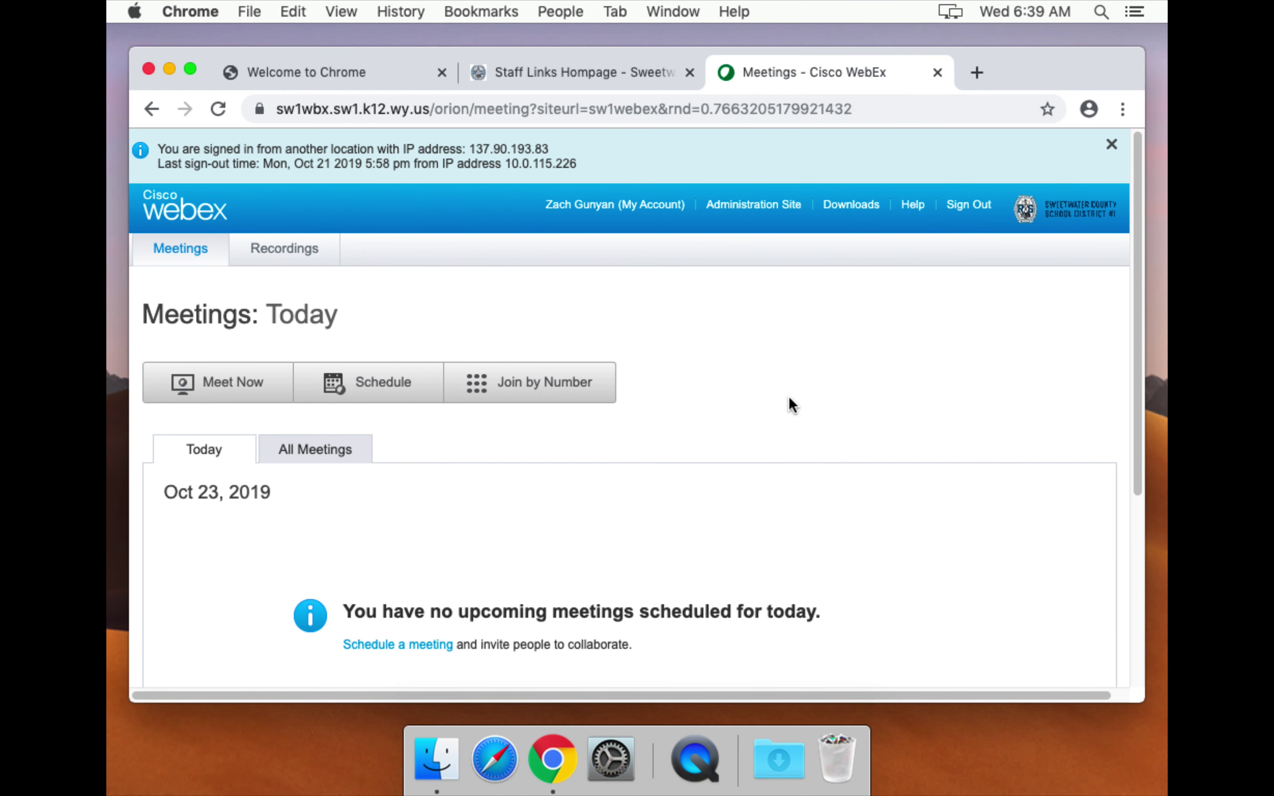
pyautogui.click(1111, 146)
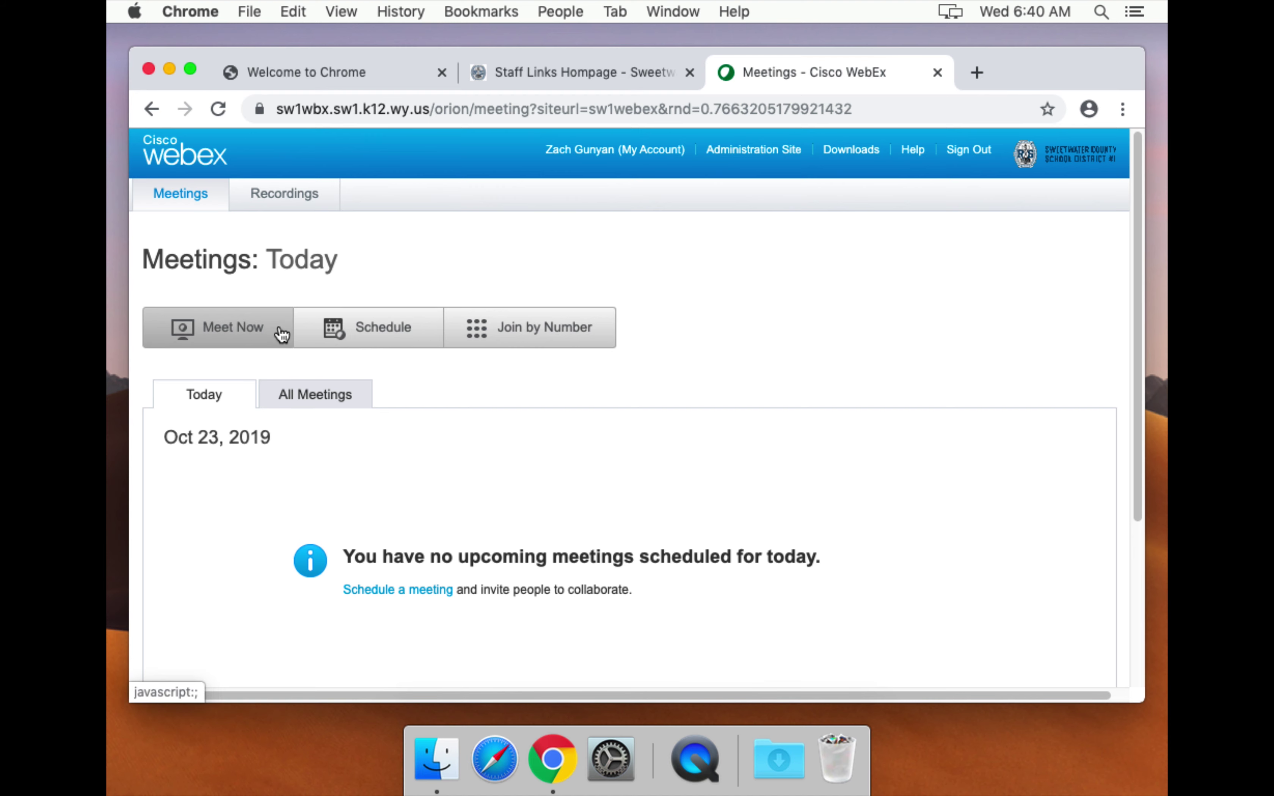
# Start scheduling a new meeting titled 'WebEx Testing Meeting'.
pyautogui.click(370, 331)
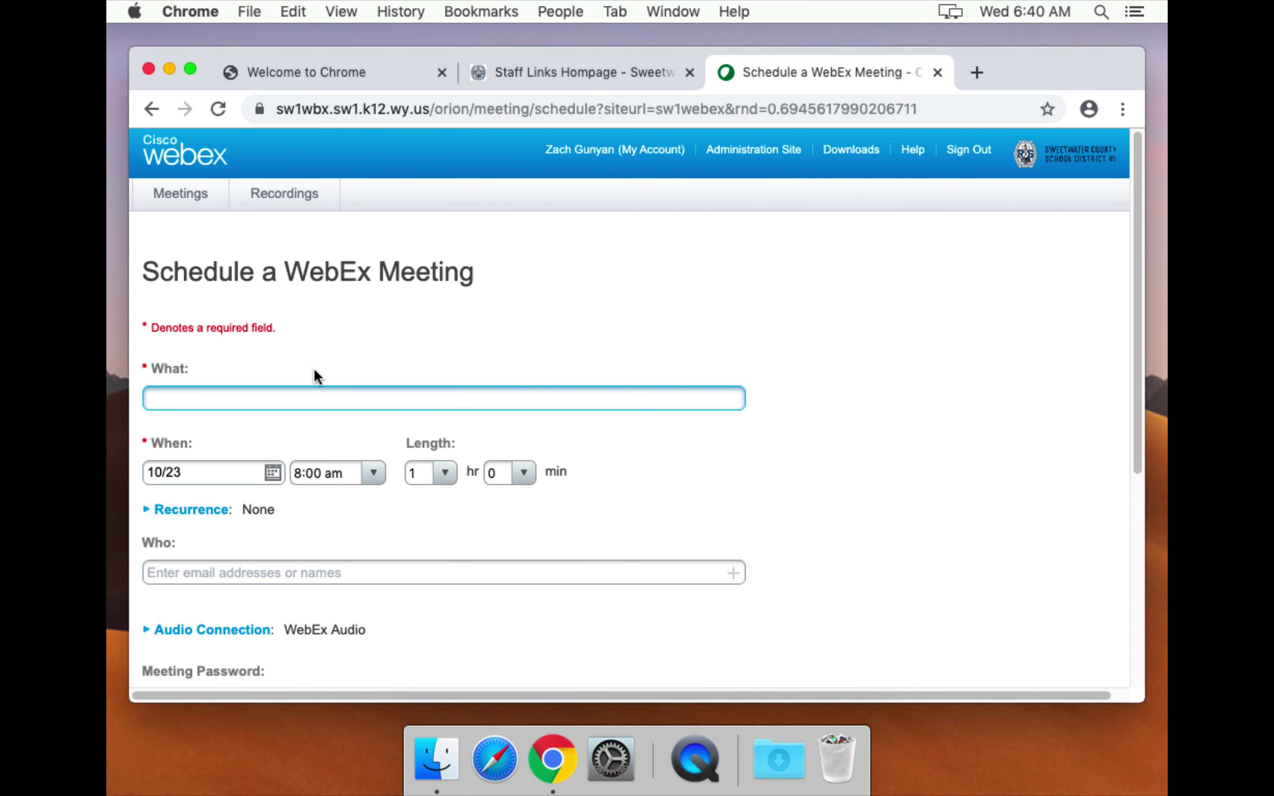
pyautogui.scroll(-10, 314, 371)
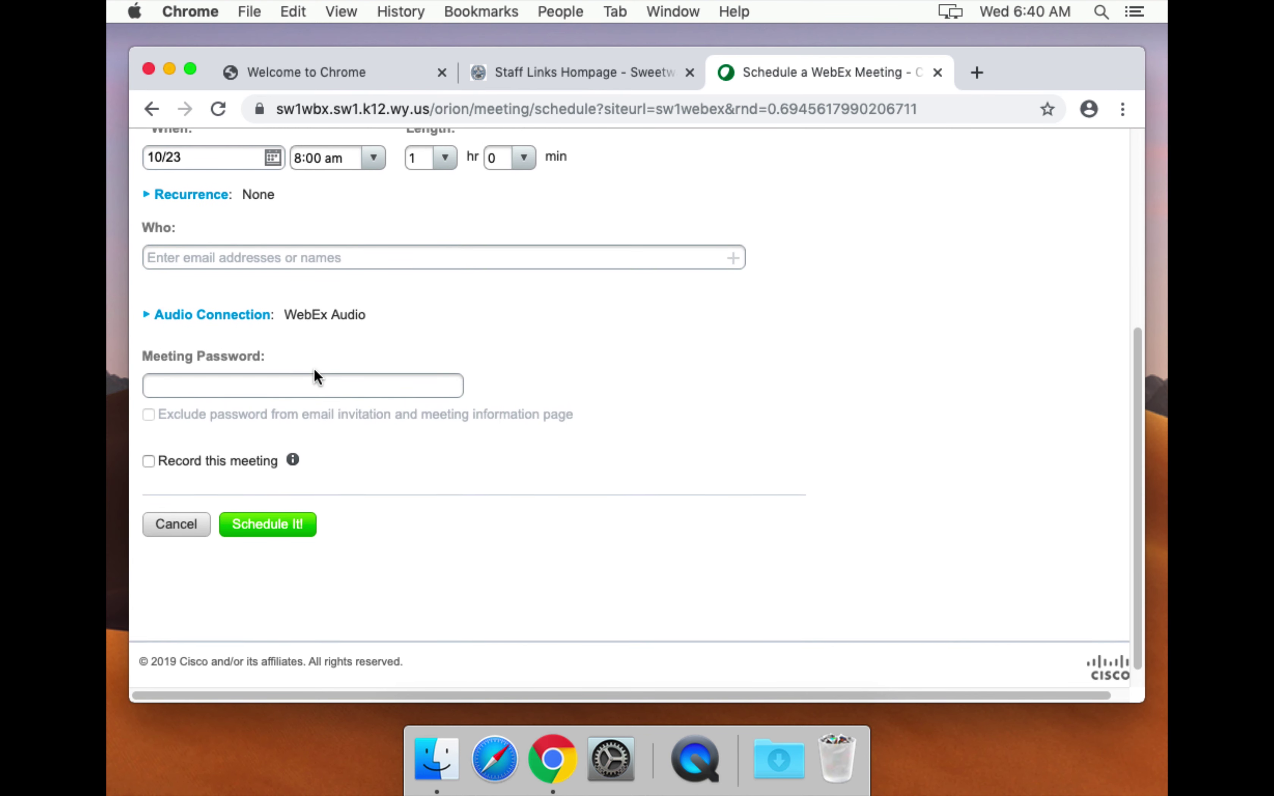
pyautogui.scroll(2, 315, 371)
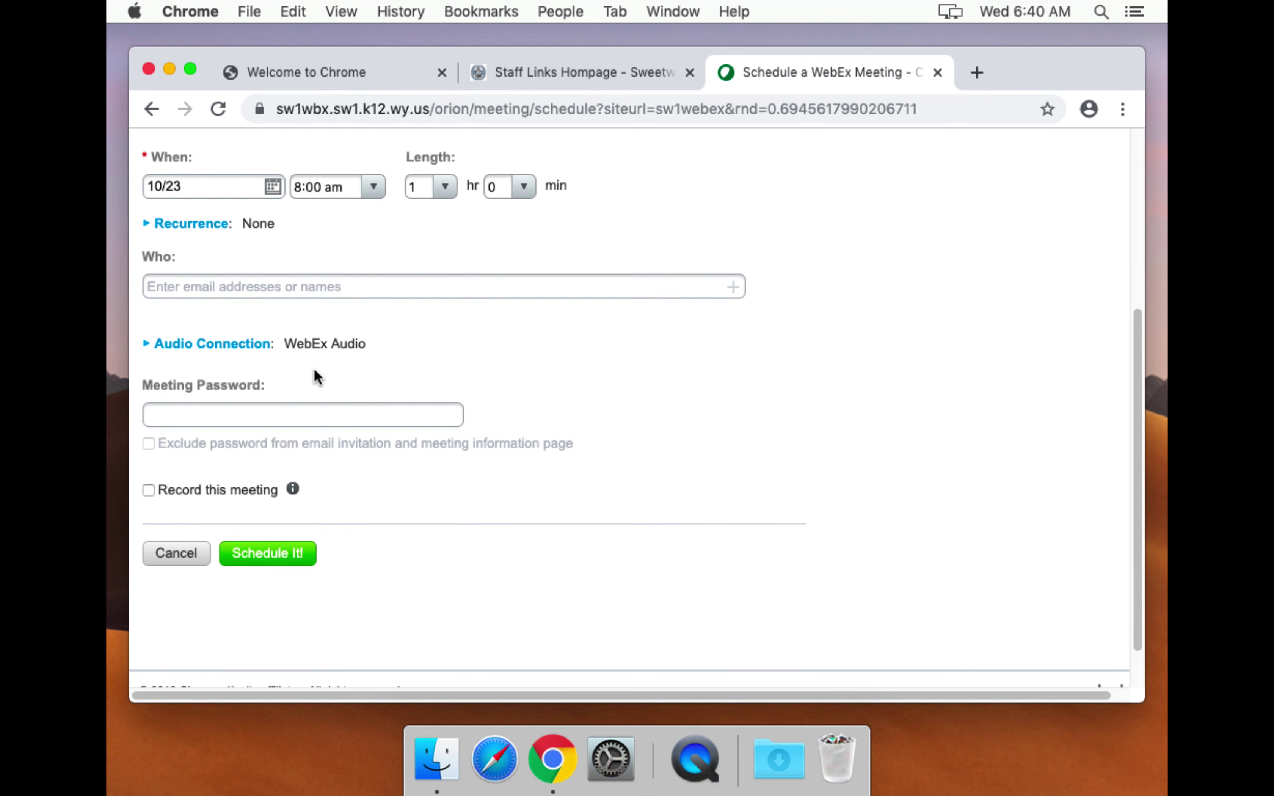
pyautogui.write('WebEx Tes')
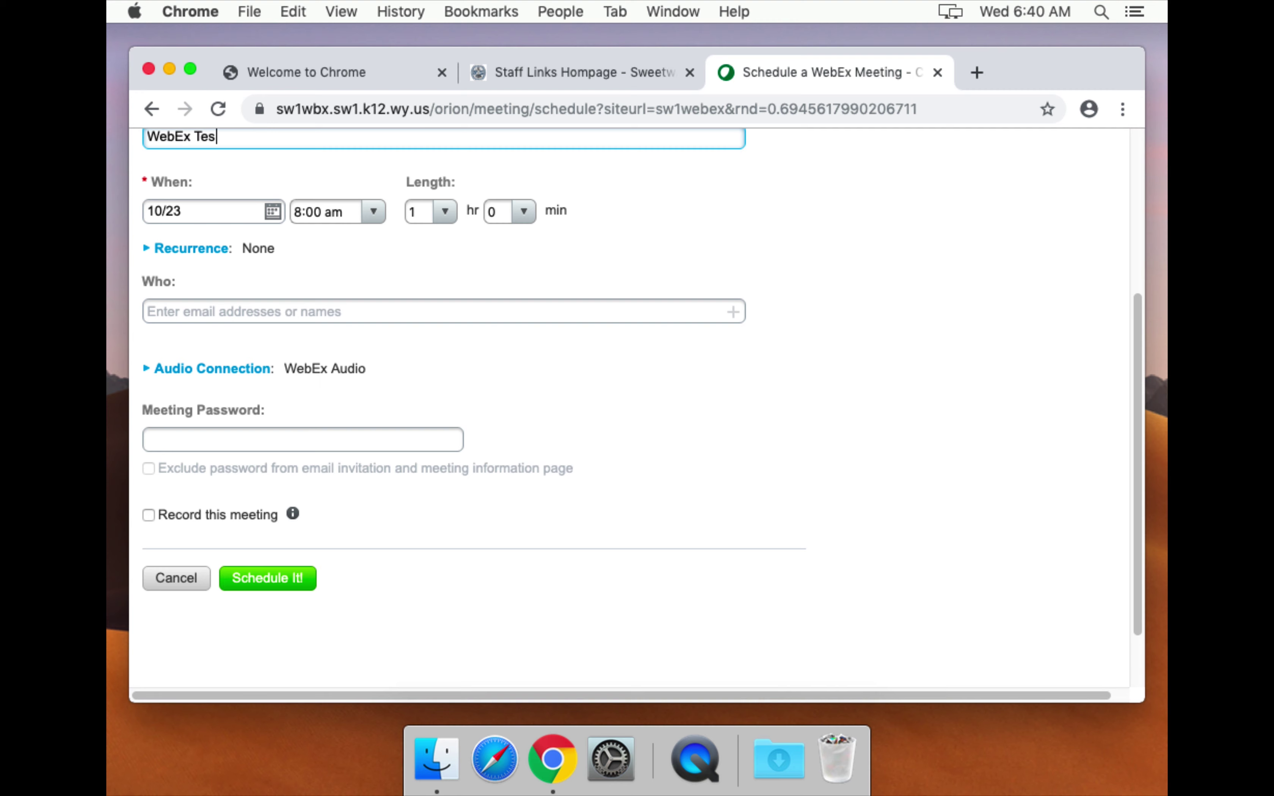
pyautogui.write('ting Meeting')
# Try an 8:30 am start time, then set it back to 8:00 am.
pyautogui.click(371, 214)
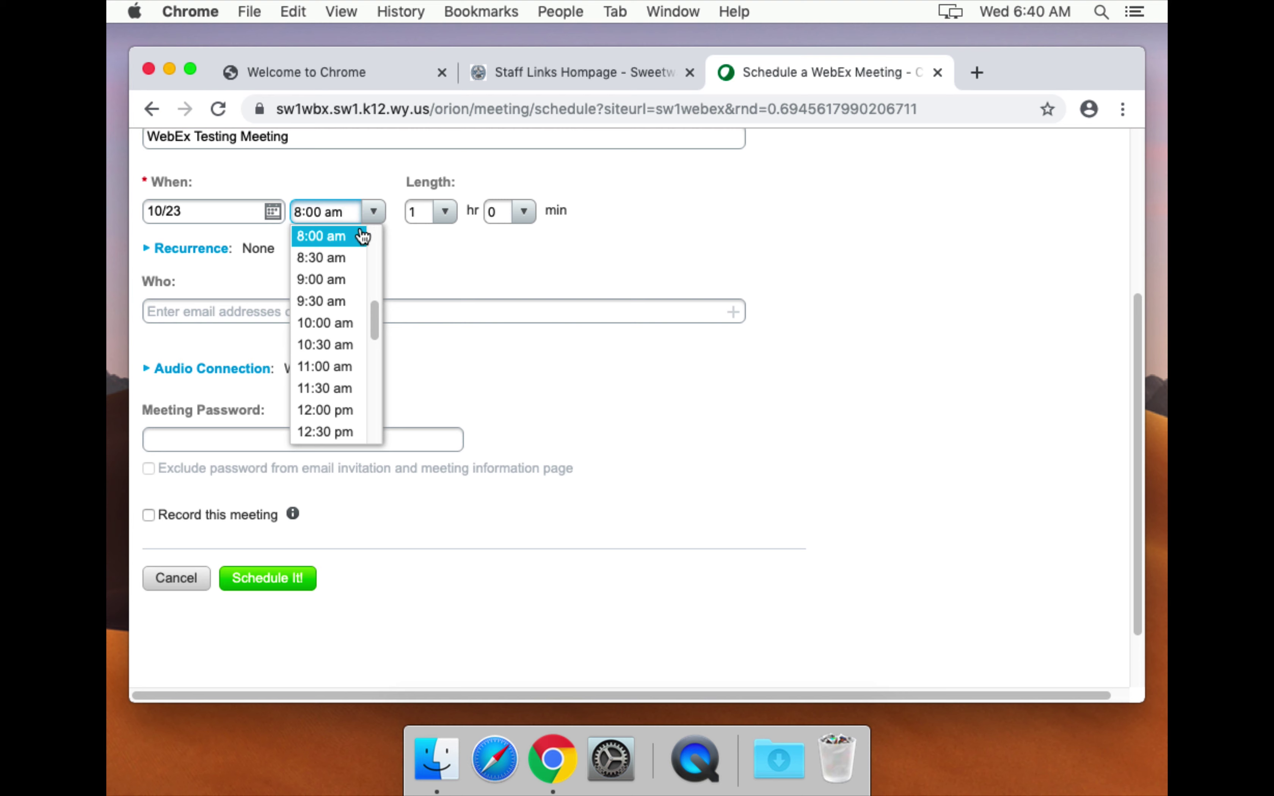
pyautogui.click(342, 259)
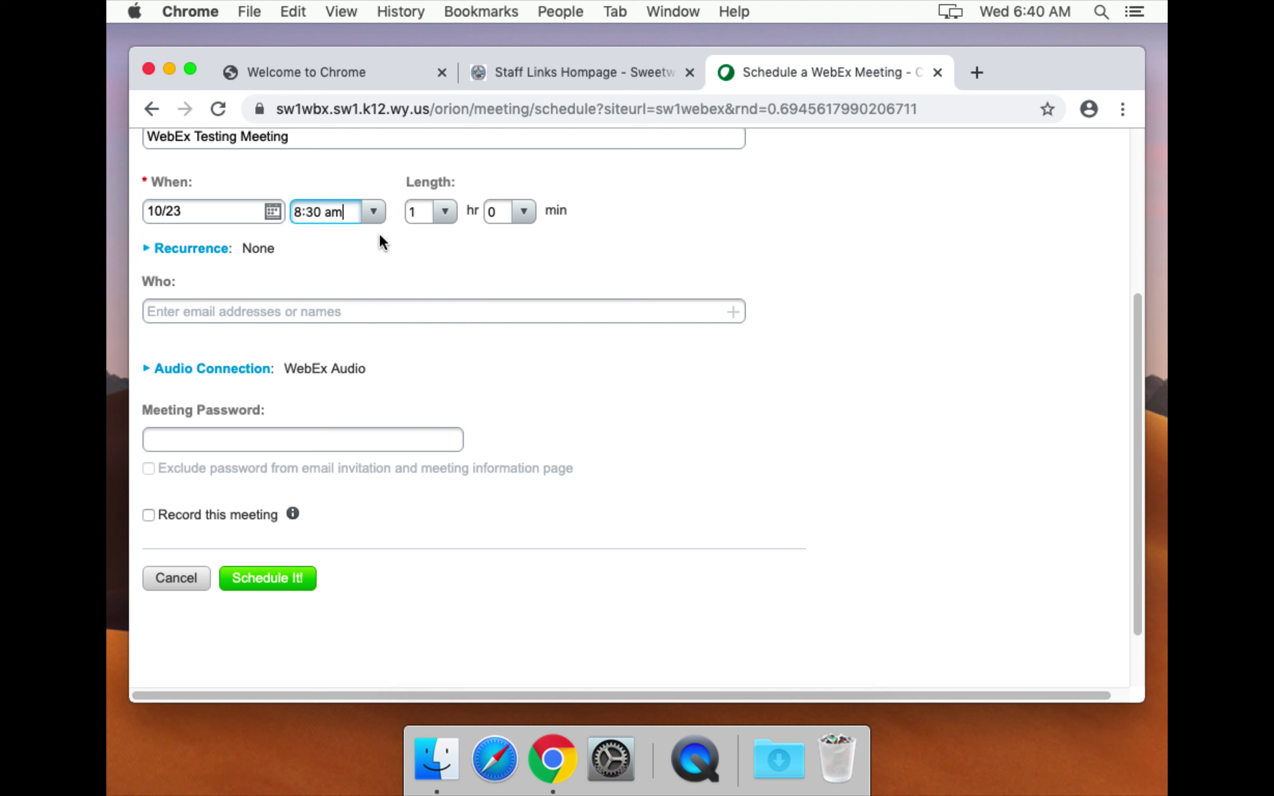
pyautogui.click(373, 211)
pyautogui.scroll(5, 351, 239)
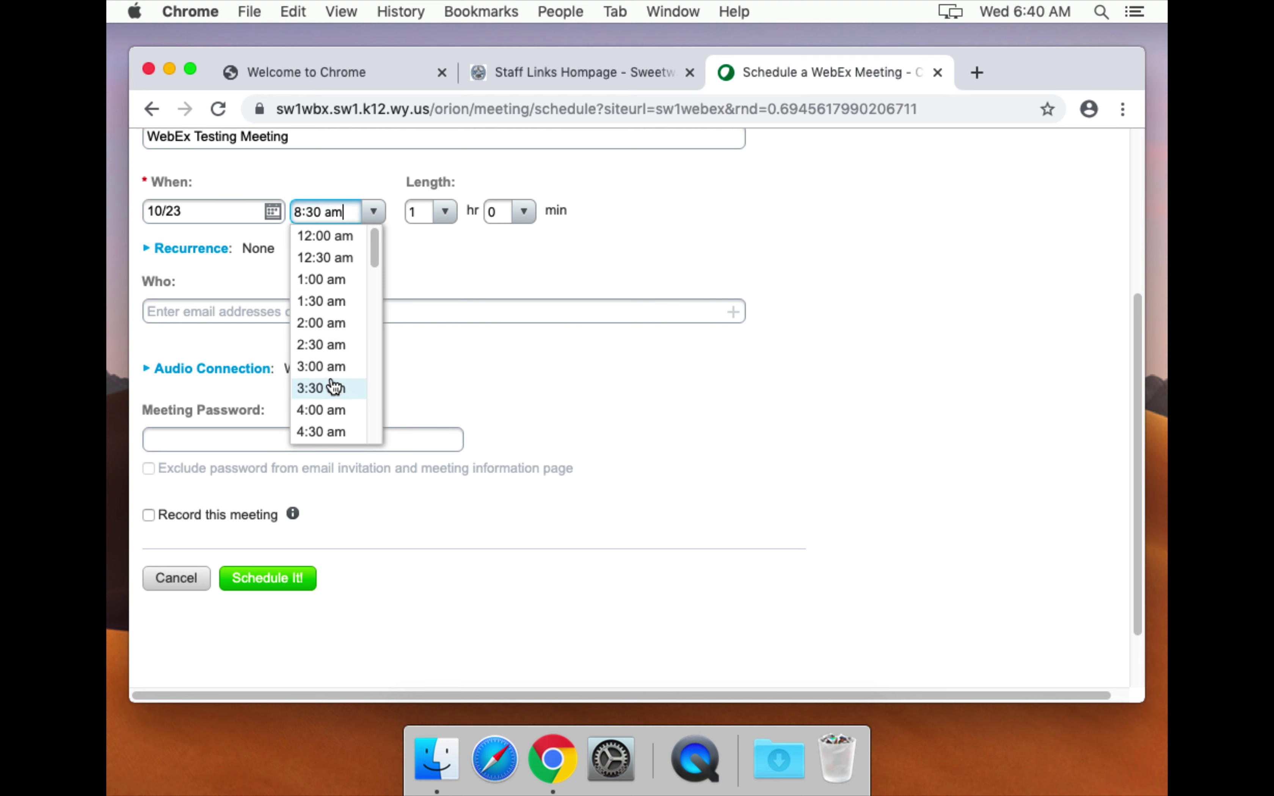
pyautogui.scroll(-5, 333, 384)
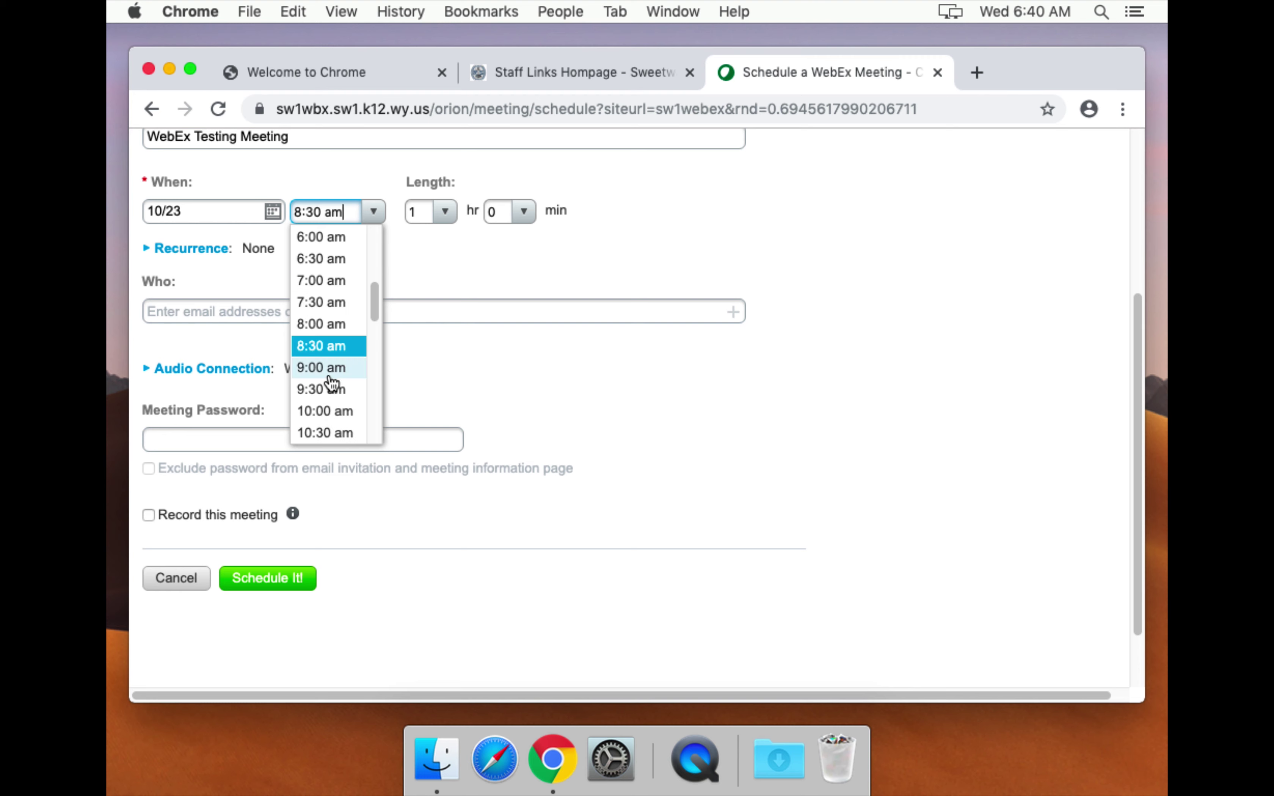
pyautogui.click(323, 324)
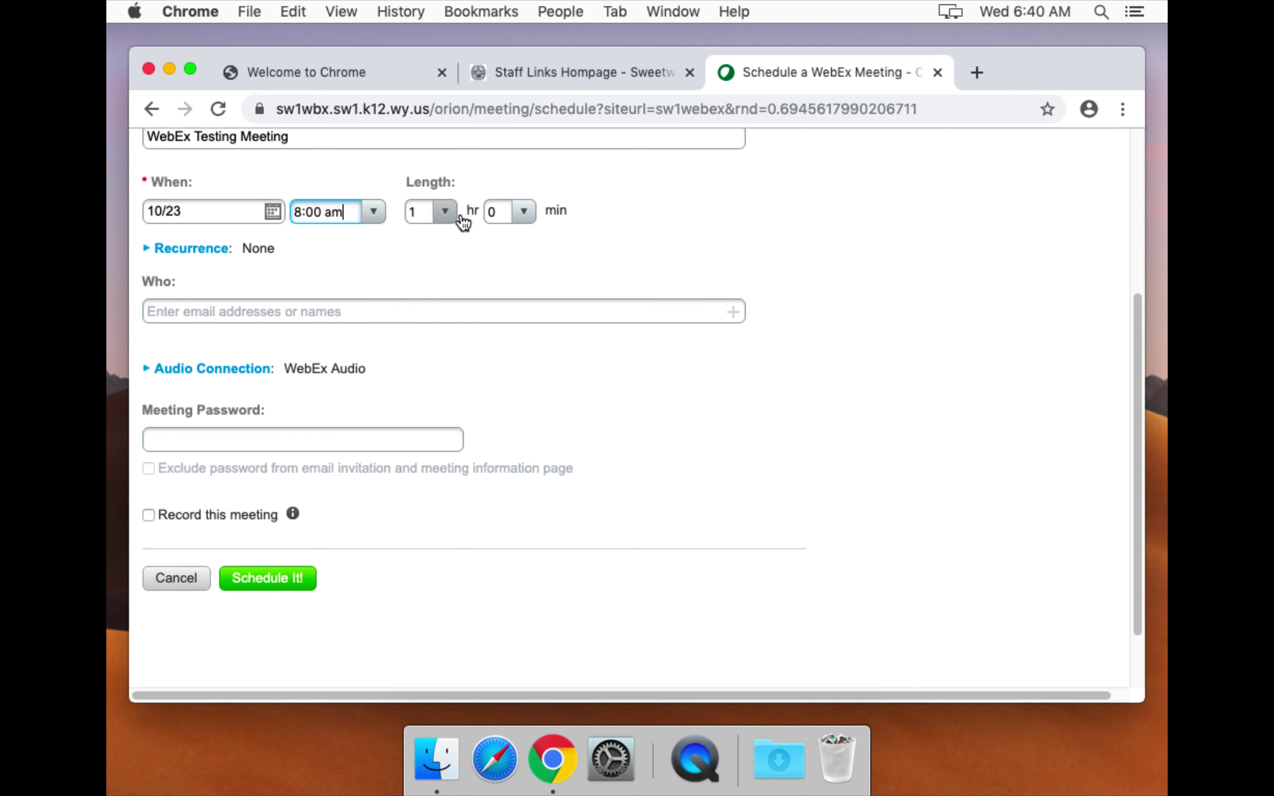
pyautogui.click(353, 318)
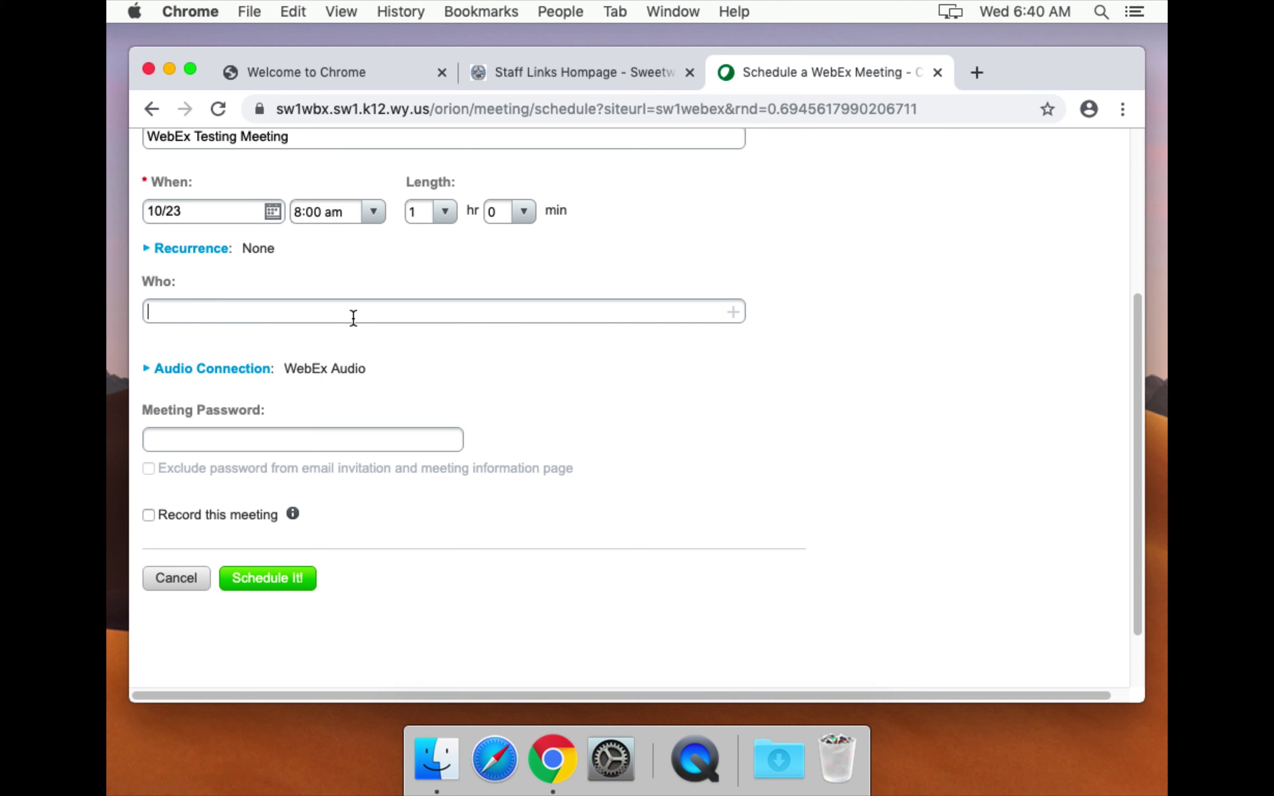
# Invite a colleague from the suggestions and add a test e-mail address as an attendee.
pyautogui.press('BackSpace')
pyautogui.press('BackSpace')
pyautogui.click(356, 353)
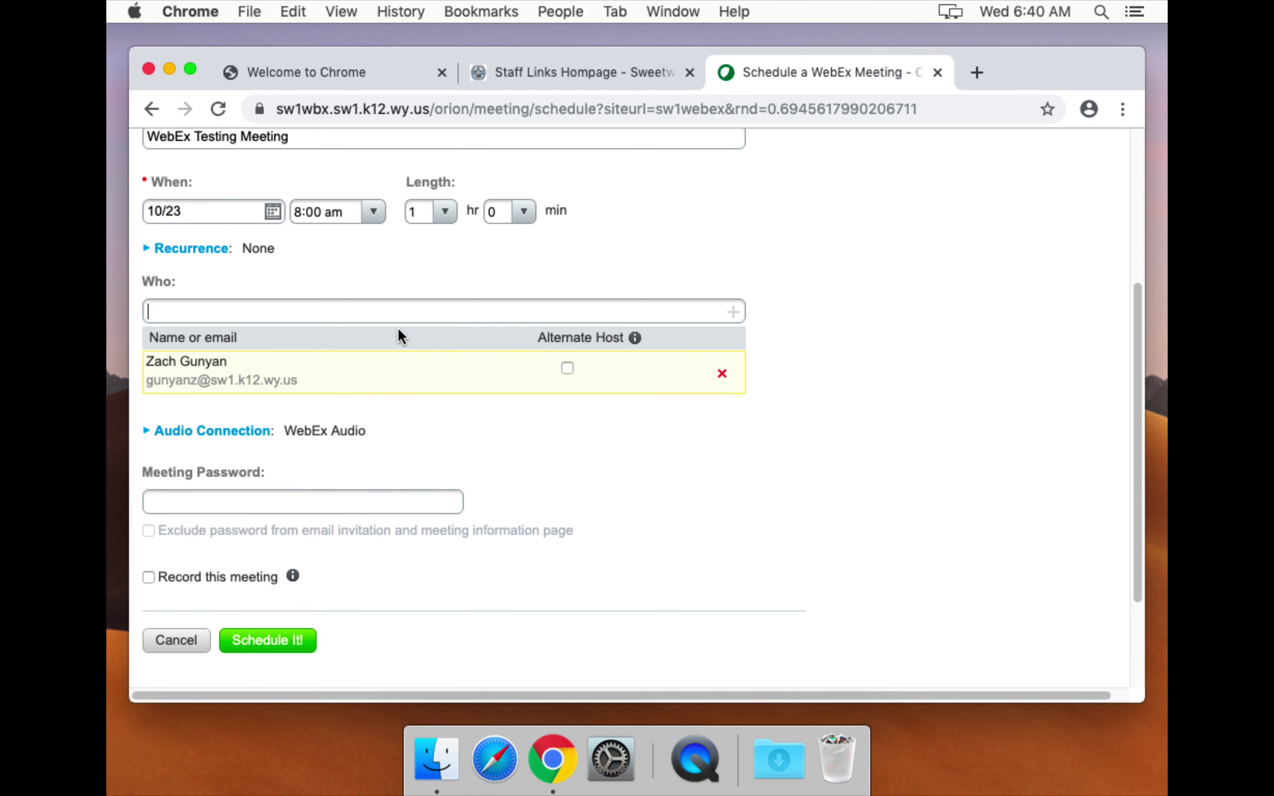
pyautogui.click(391, 316)
pyautogui.write('test@test.com')
pyautogui.press('Tab')
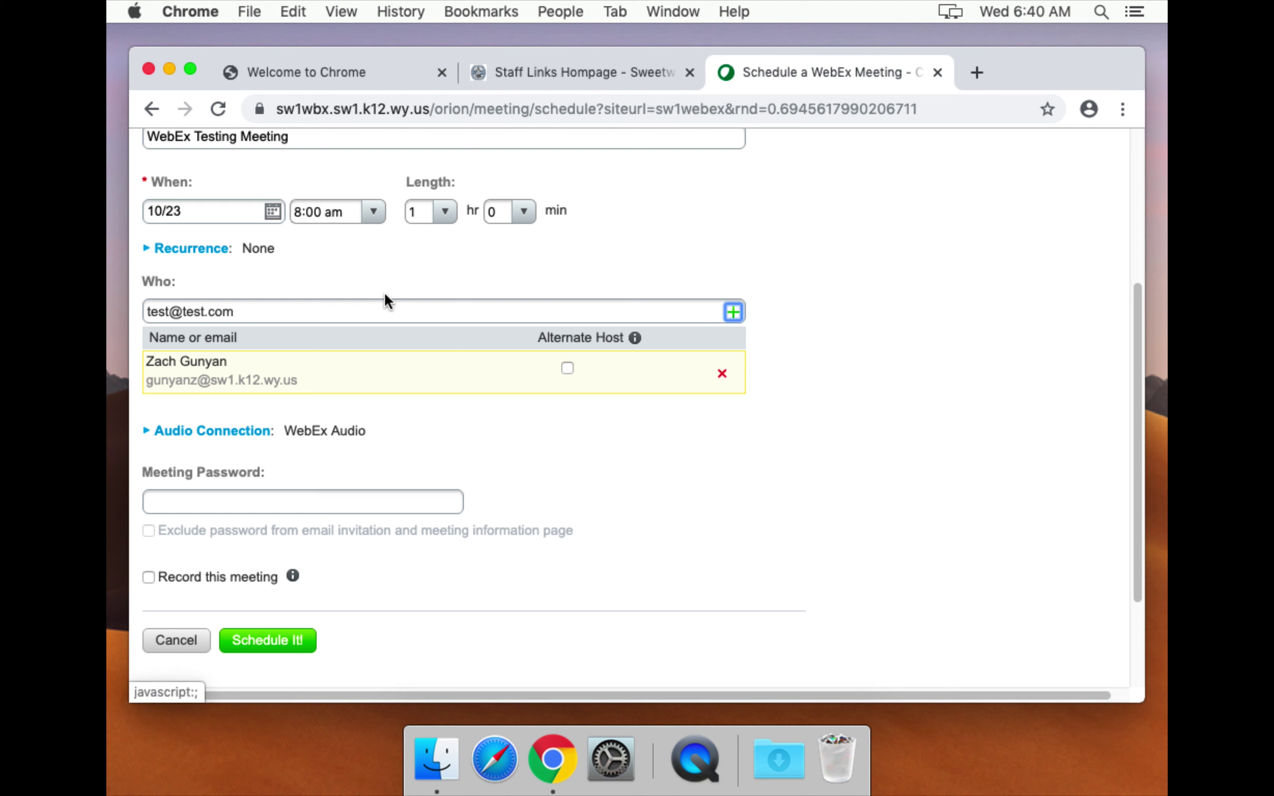
pyautogui.click(734, 314)
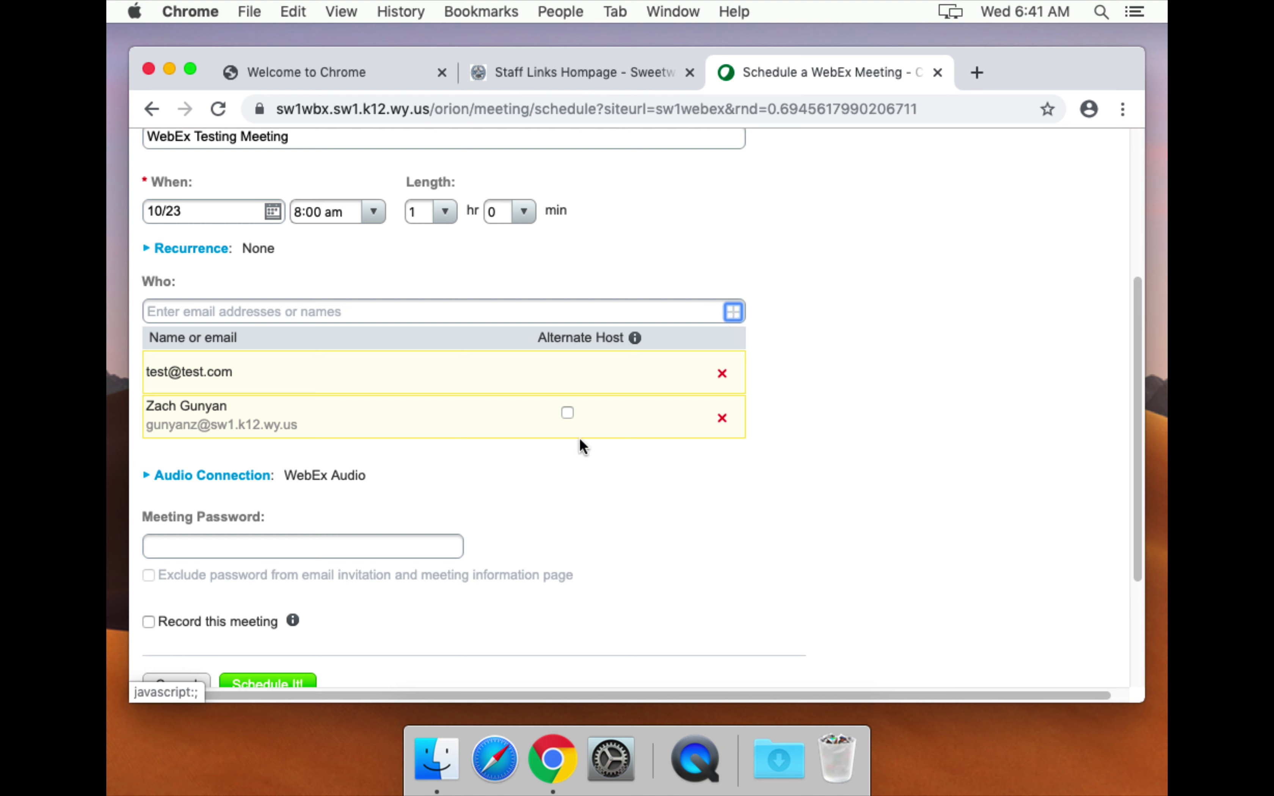
# Make the colleague an alternate host and schedule the meeting.
pyautogui.click(567, 412)
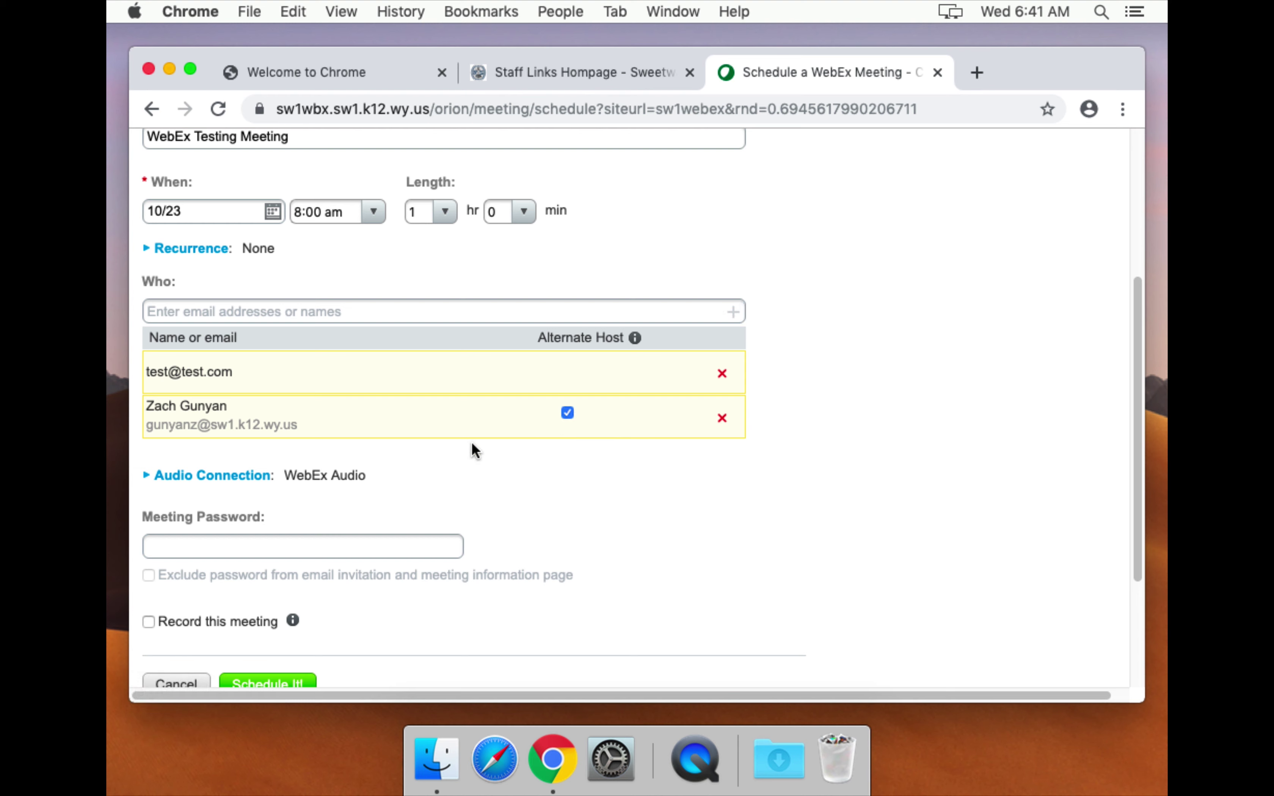
pyautogui.scroll(-2, 277, 550)
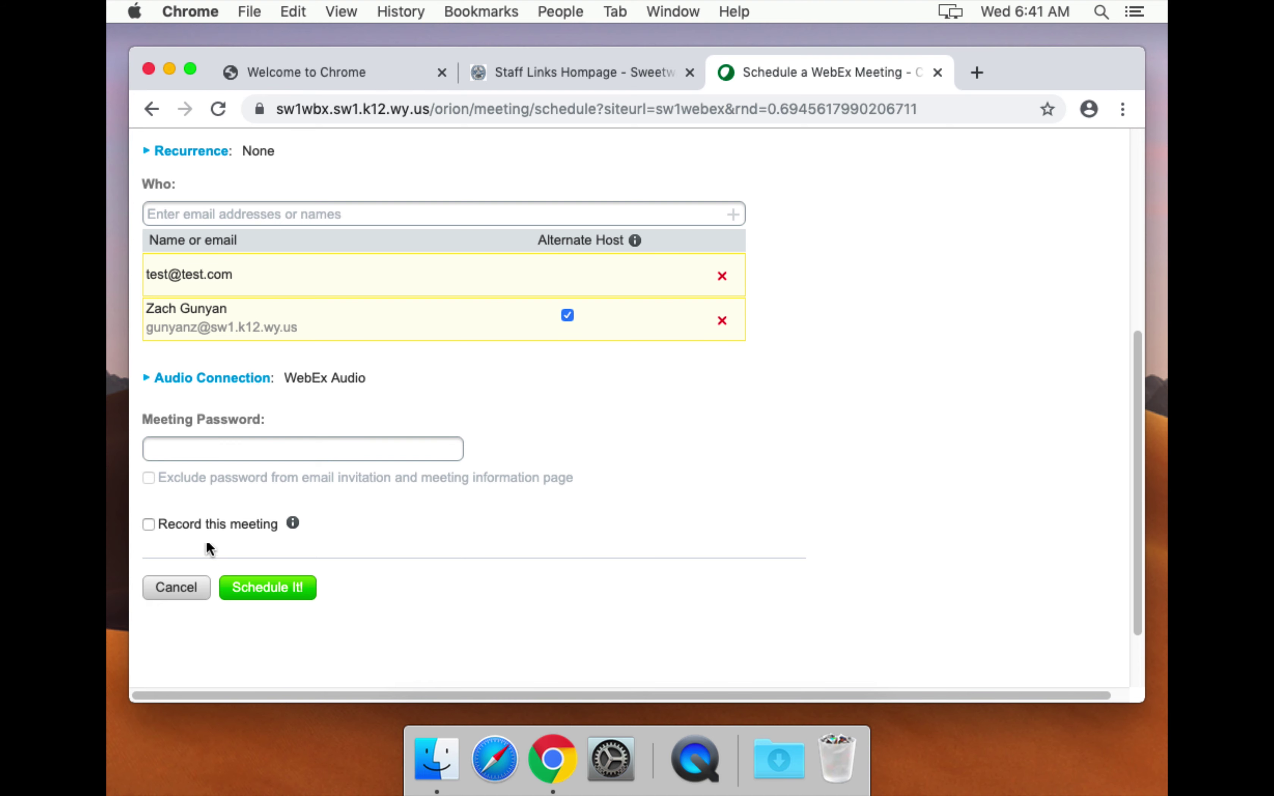
pyautogui.moveTo(178, 524); pyautogui.dragTo(278, 525)
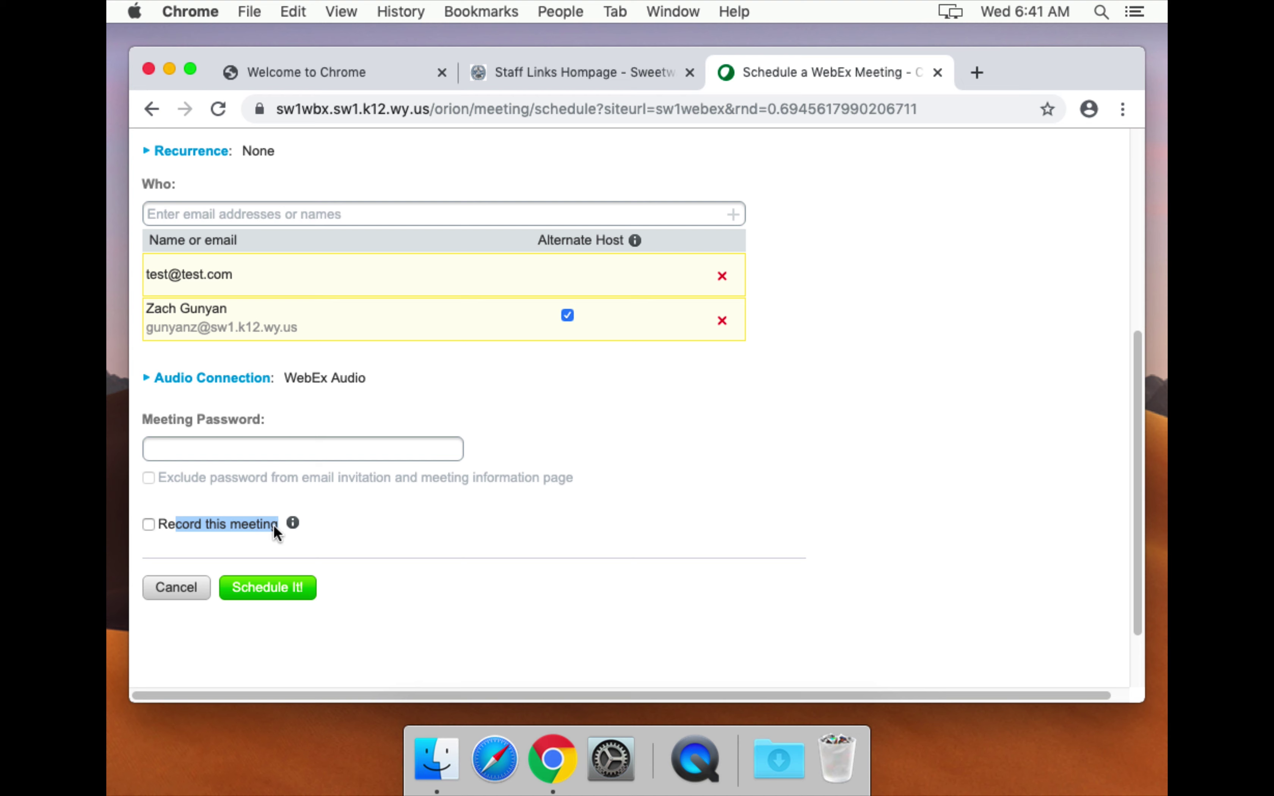
pyautogui.click(375, 524)
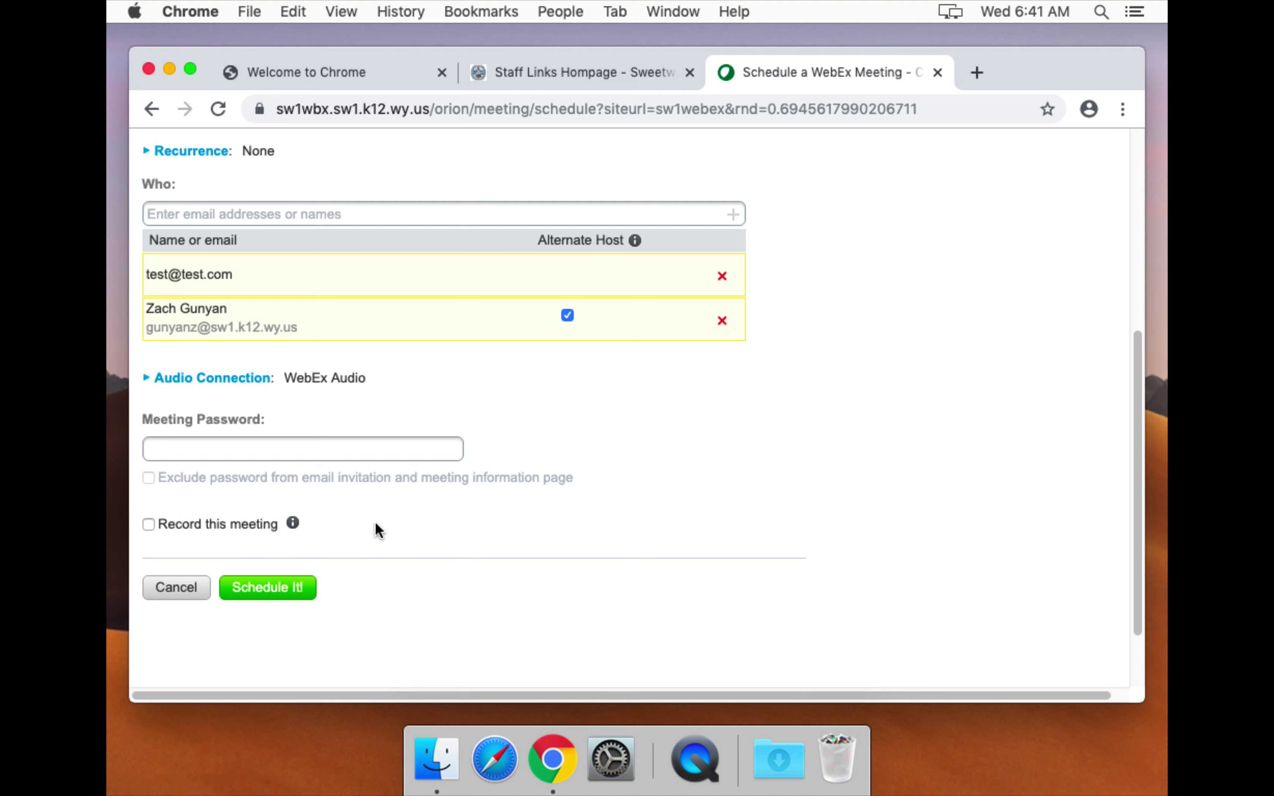
pyautogui.click(298, 587)
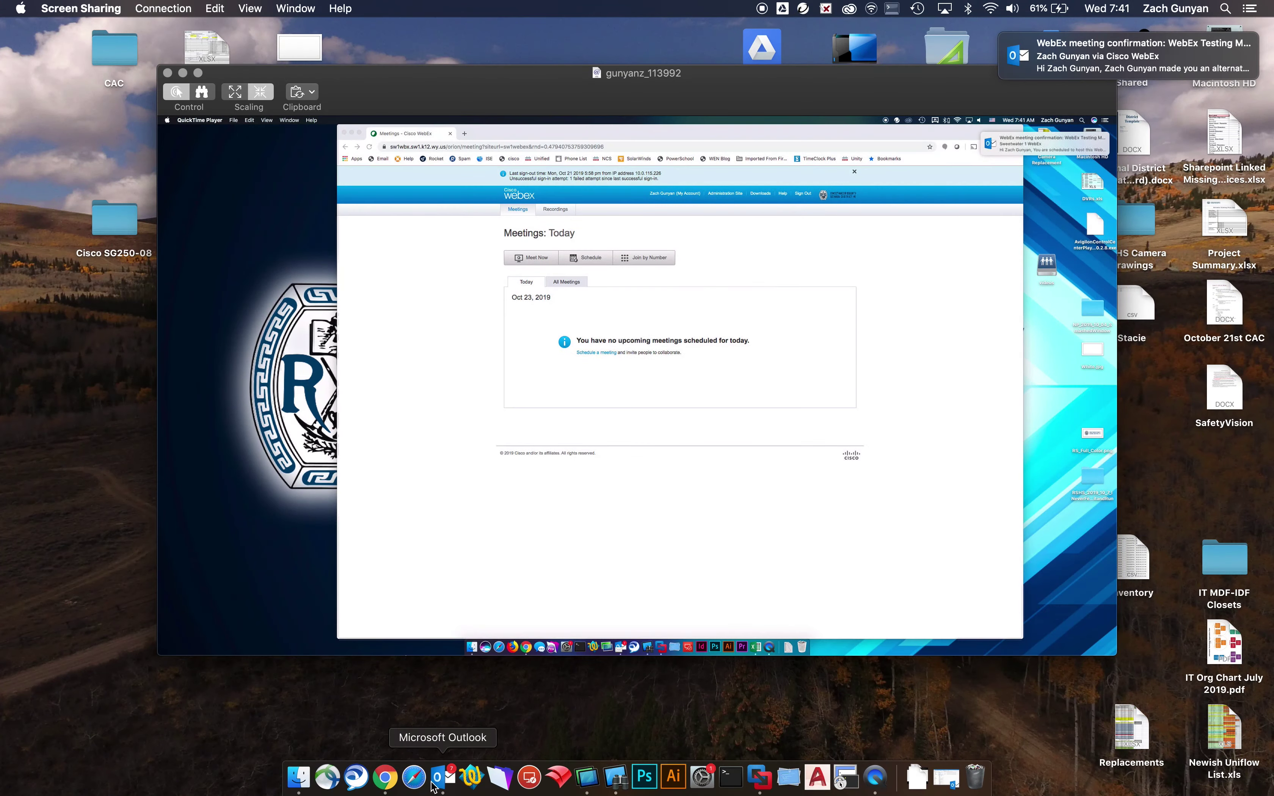
# In Outlook, accept the WebEx invitation and open the Oct 23, 8:00 AM meeting from Calendar.
pyautogui.click(437, 775)
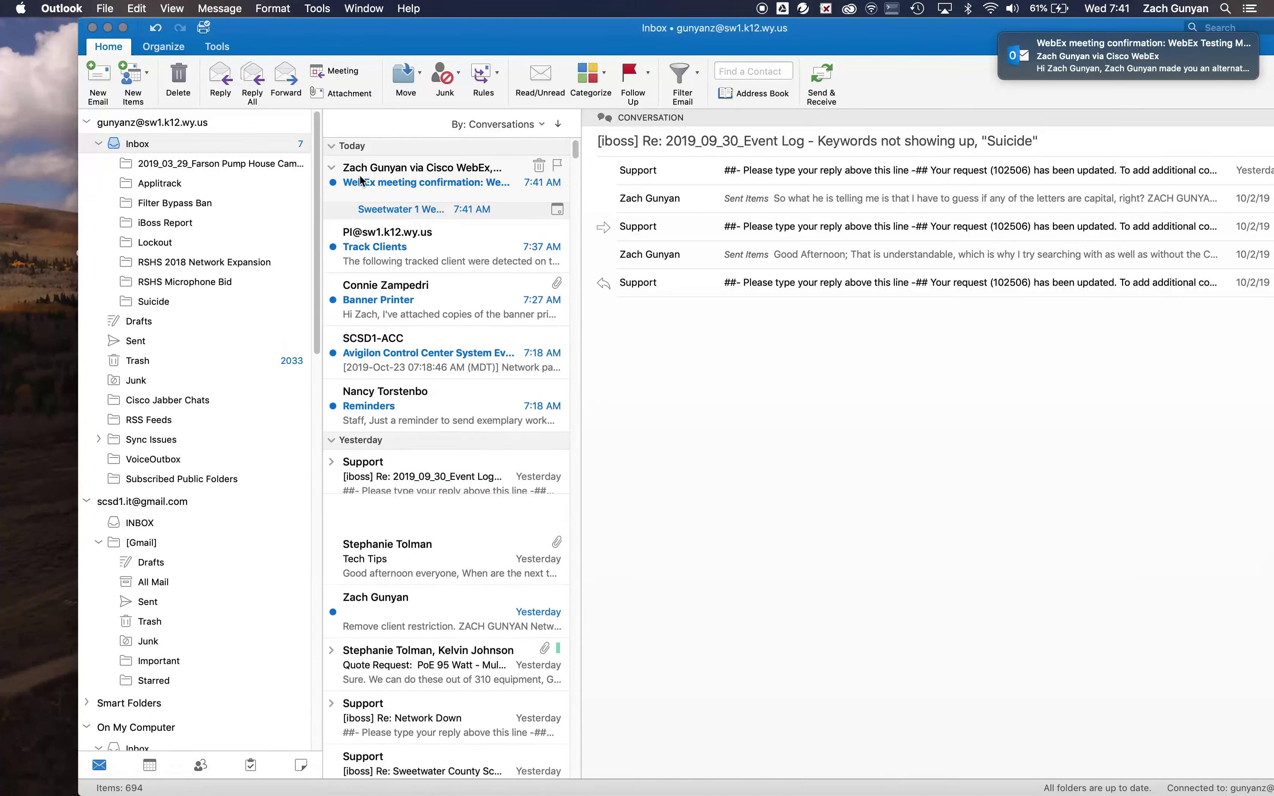
pyautogui.click(412, 205)
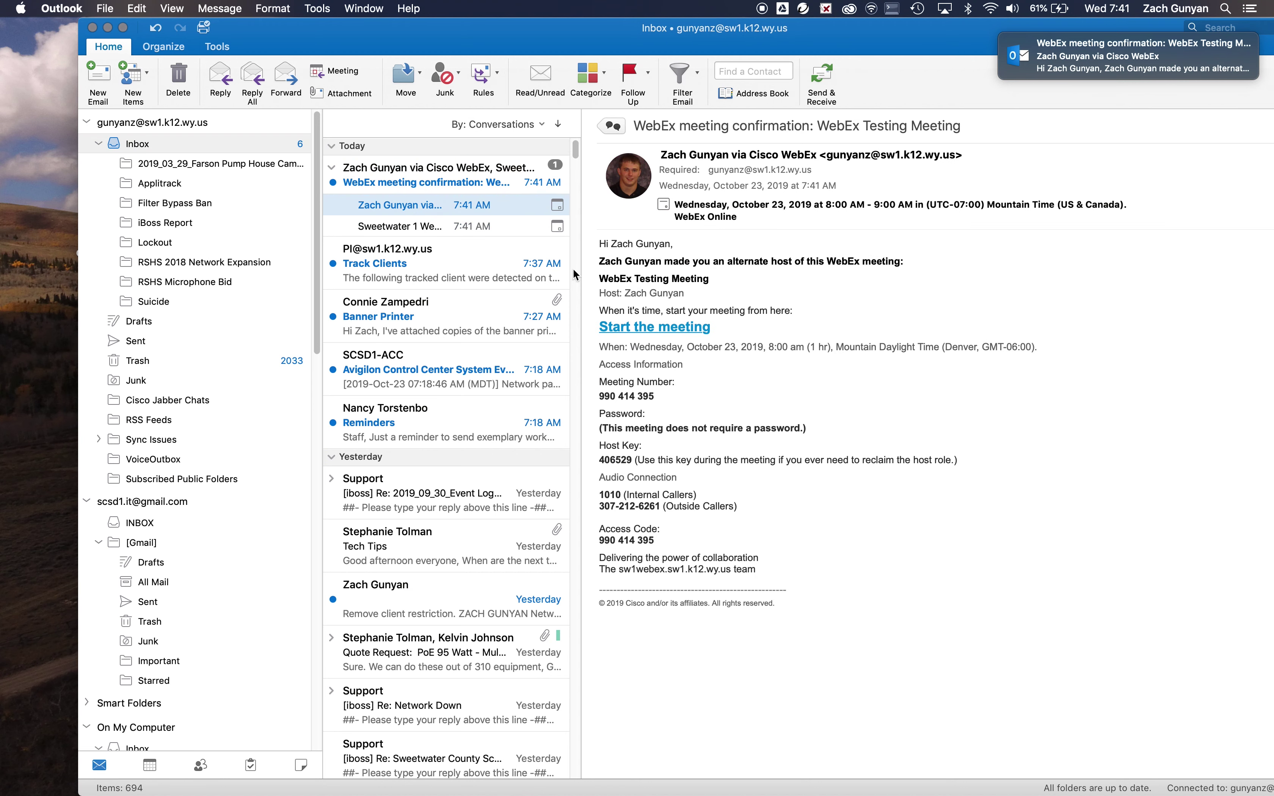
pyautogui.click(395, 226)
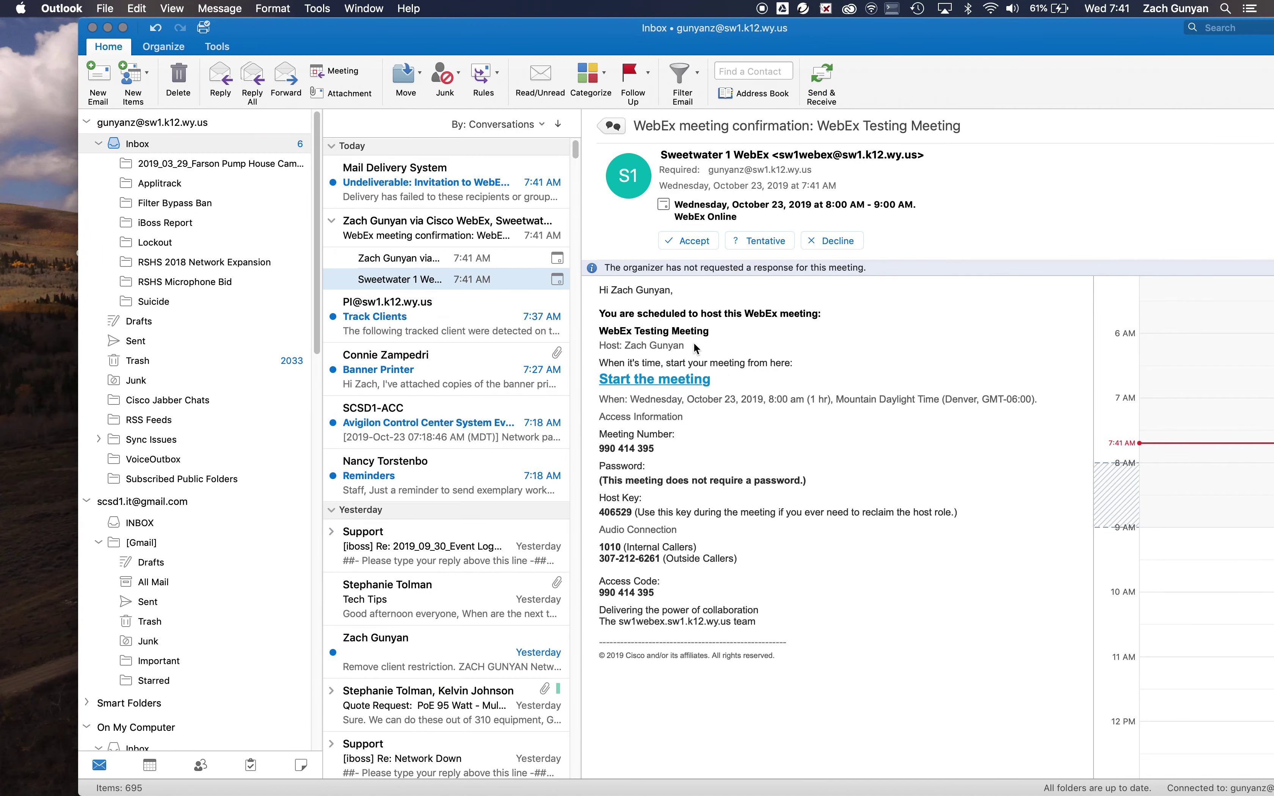
pyautogui.click(695, 240)
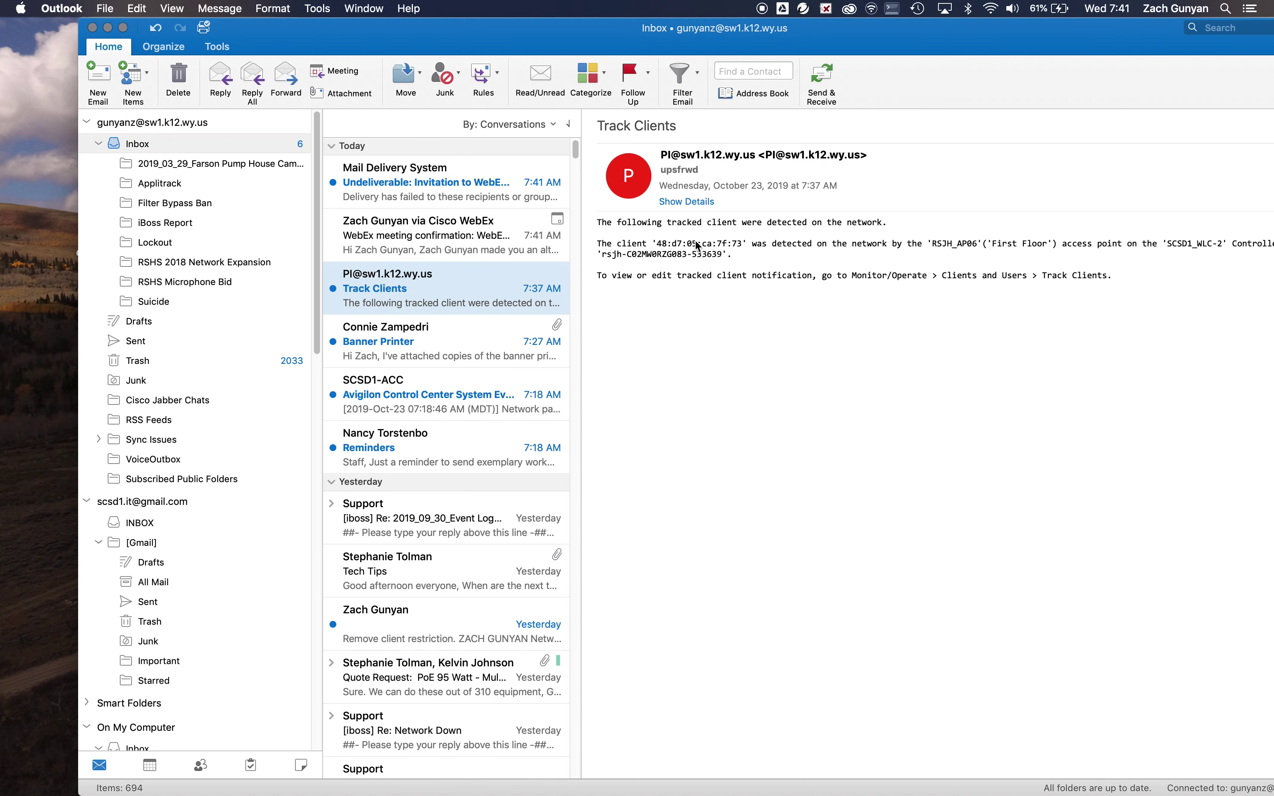
pyautogui.click(150, 765)
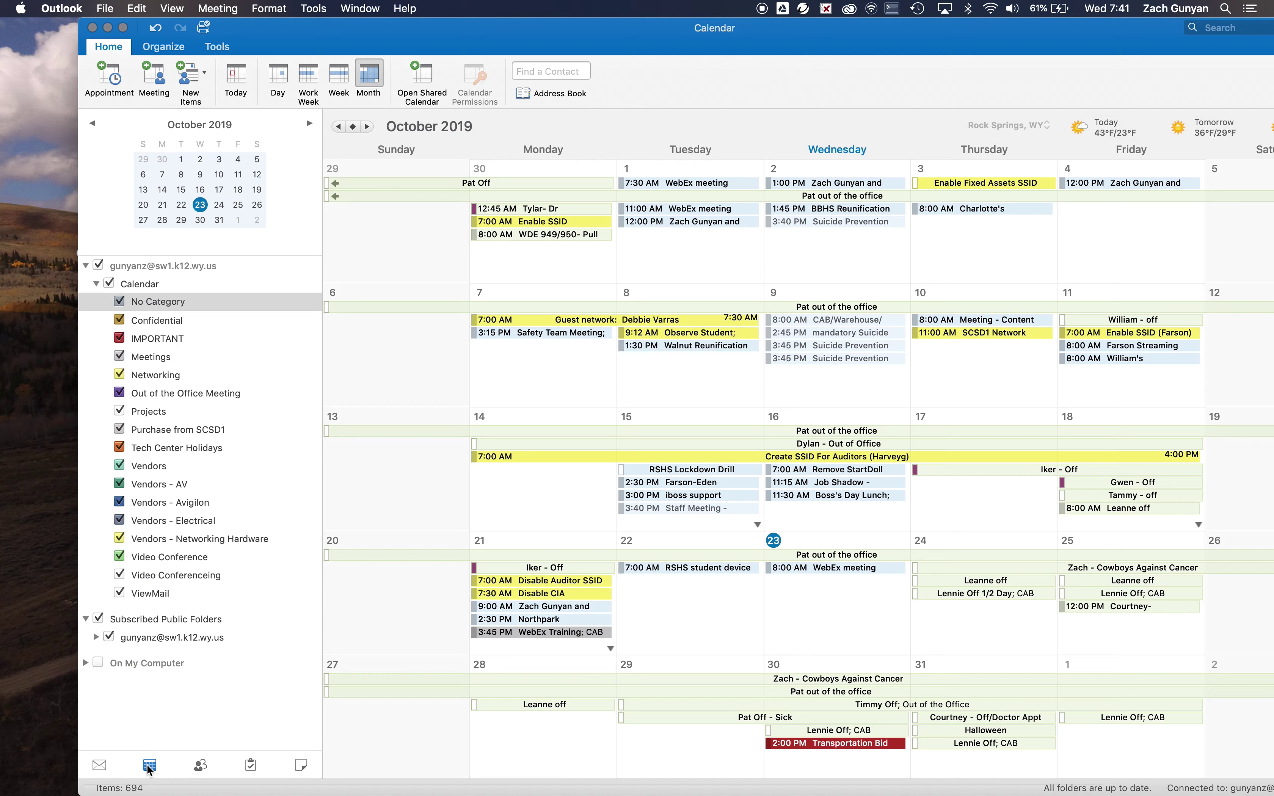
pyautogui.doubleClick(809, 569)
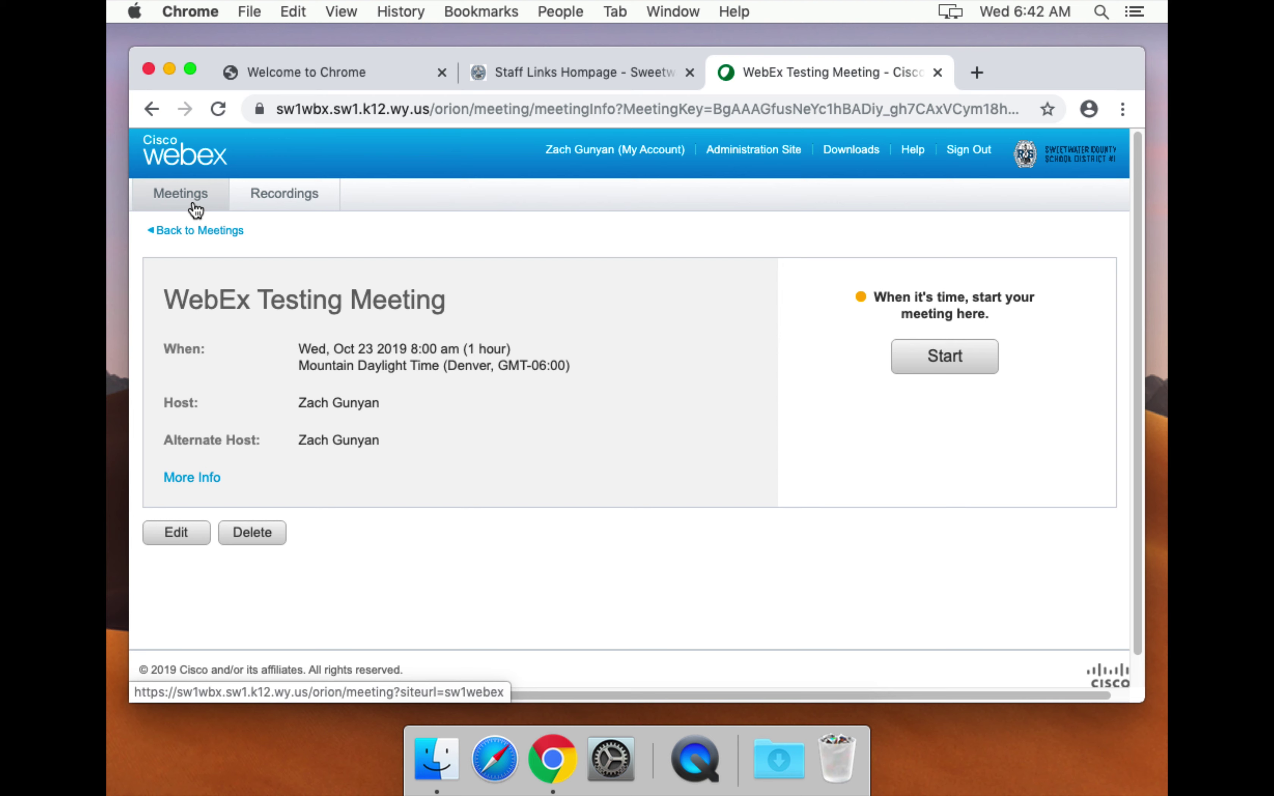
# Find WebEx Testing Meeting in today's meetings list, open its details and start it.
pyautogui.click(310, 110)
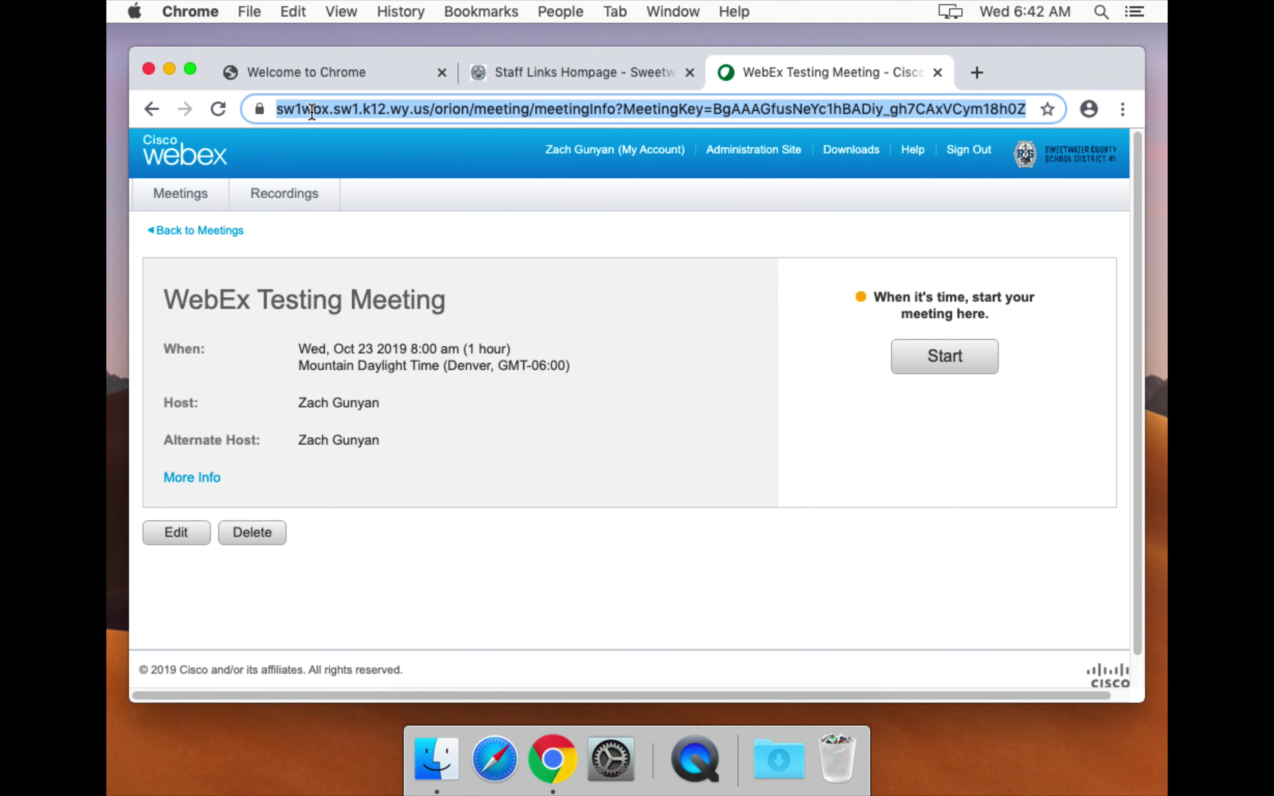
pyautogui.click(193, 198)
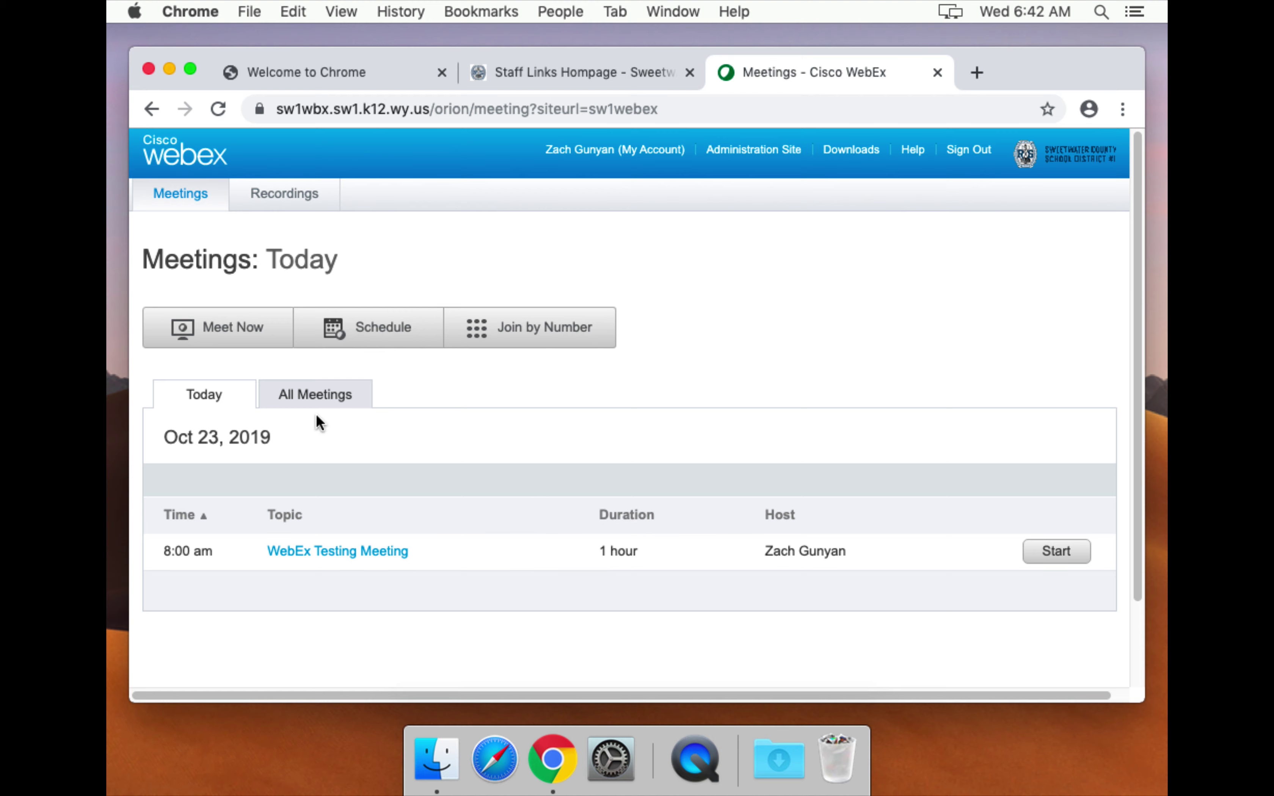
pyautogui.click(305, 395)
pyautogui.scroll(-3, 252, 510)
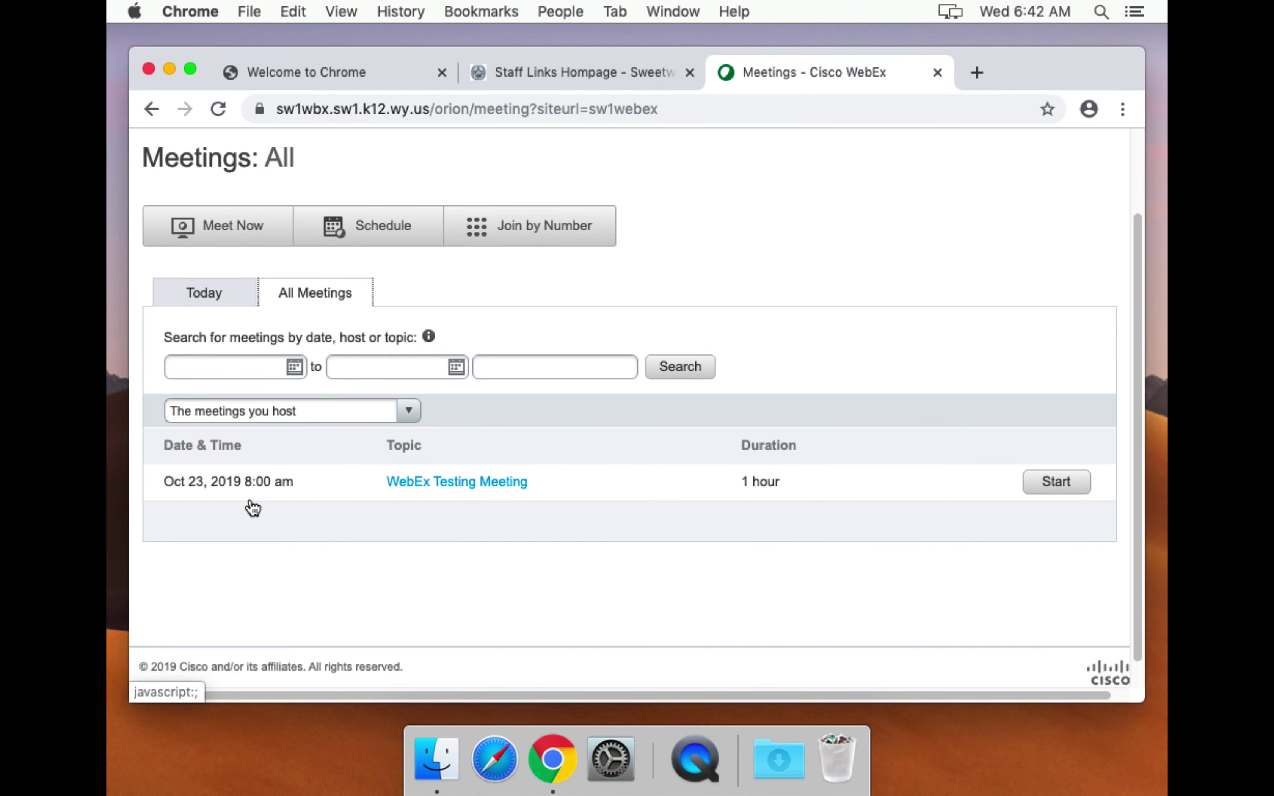
pyautogui.click(236, 294)
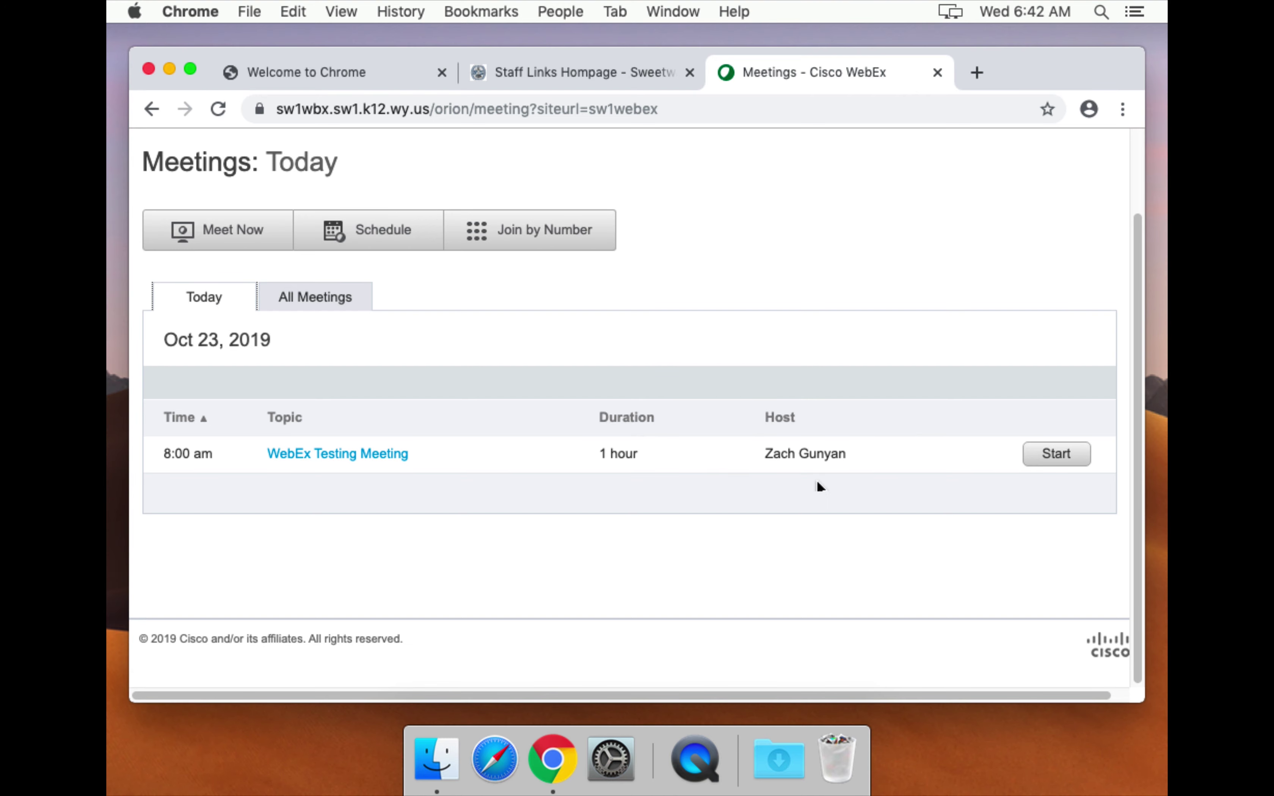
pyautogui.click(333, 454)
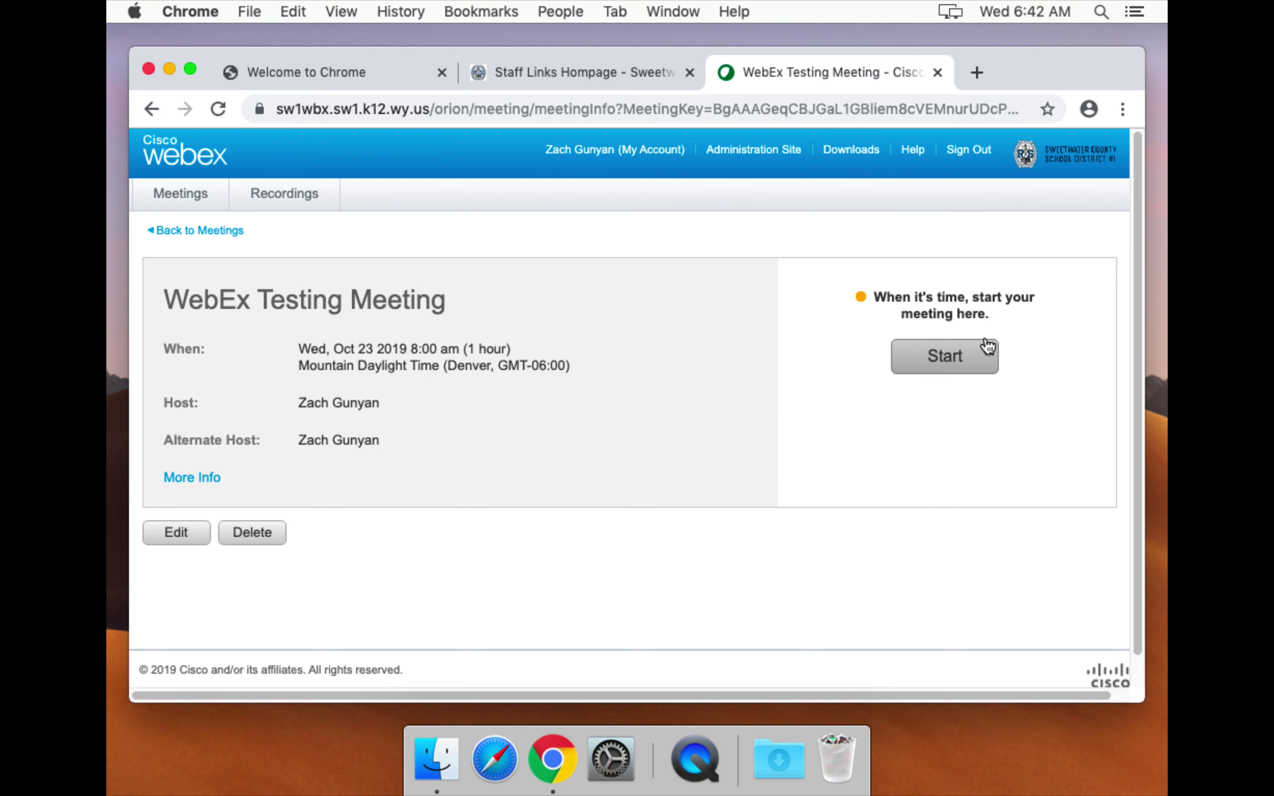
pyautogui.click(942, 359)
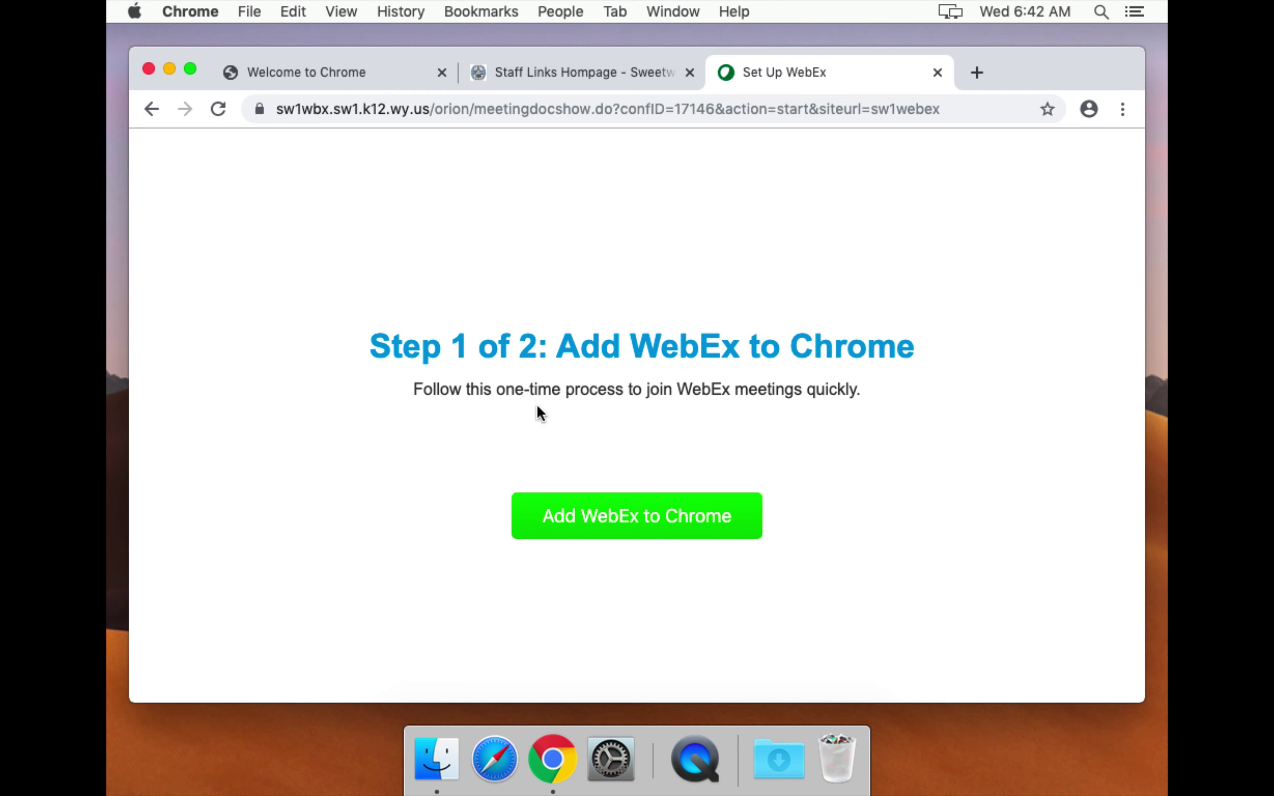
# Add the Cisco Webex Extension to Chrome and dismiss the confirmation bubble.
pyautogui.click(637, 521)
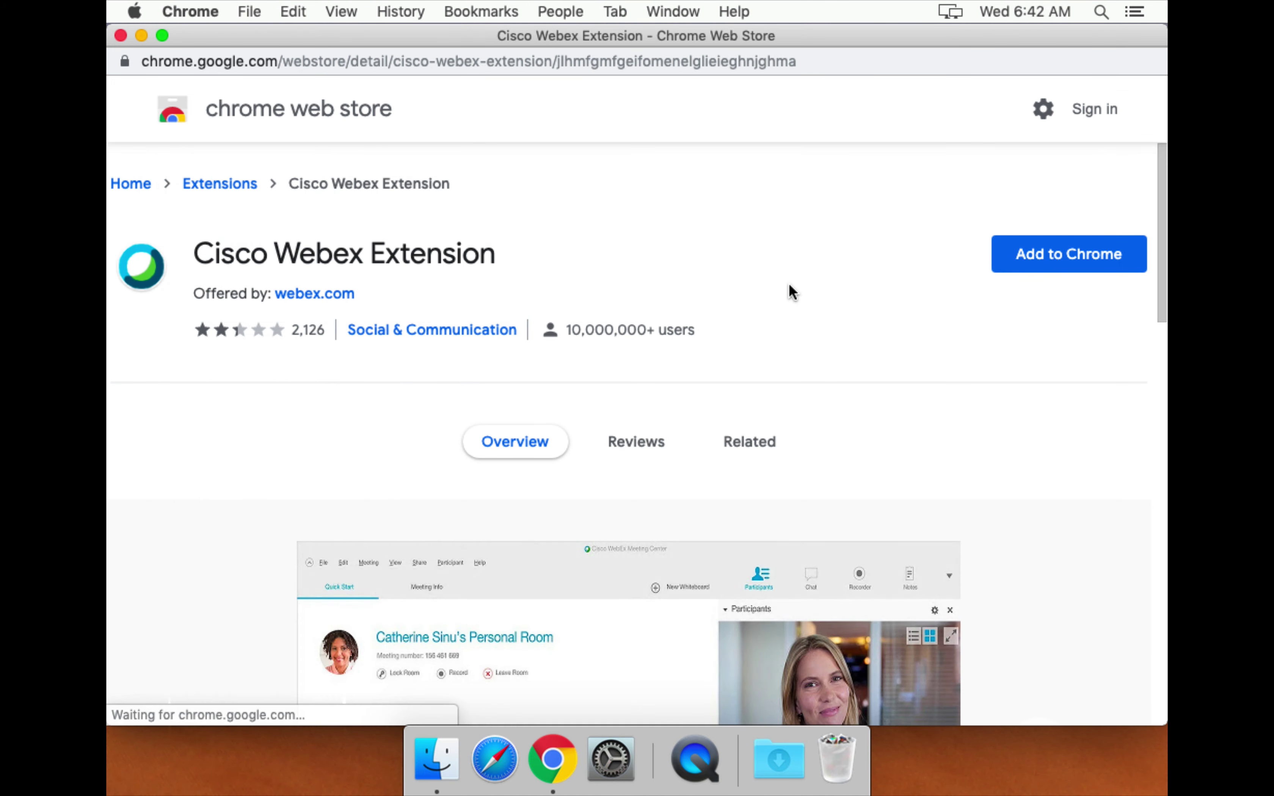
pyautogui.click(1097, 264)
pyautogui.click(780, 261)
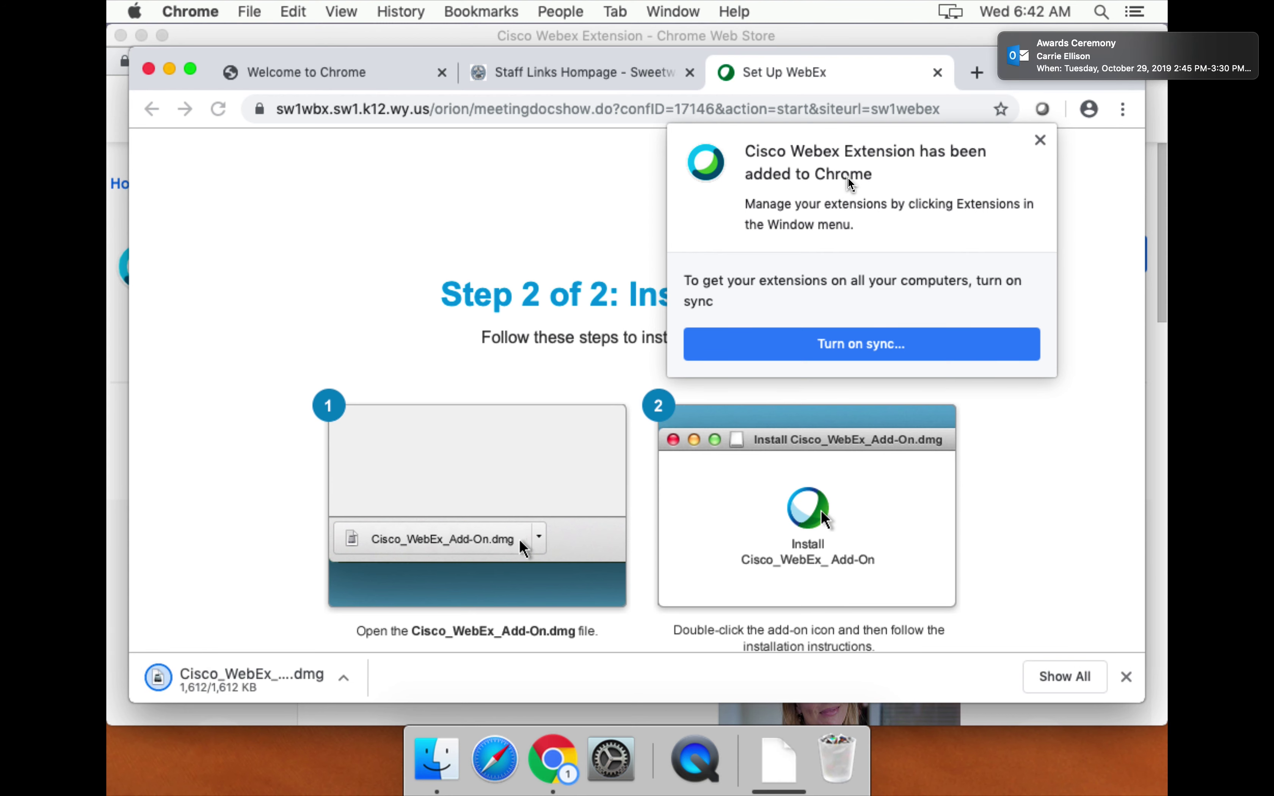
pyautogui.click(1041, 140)
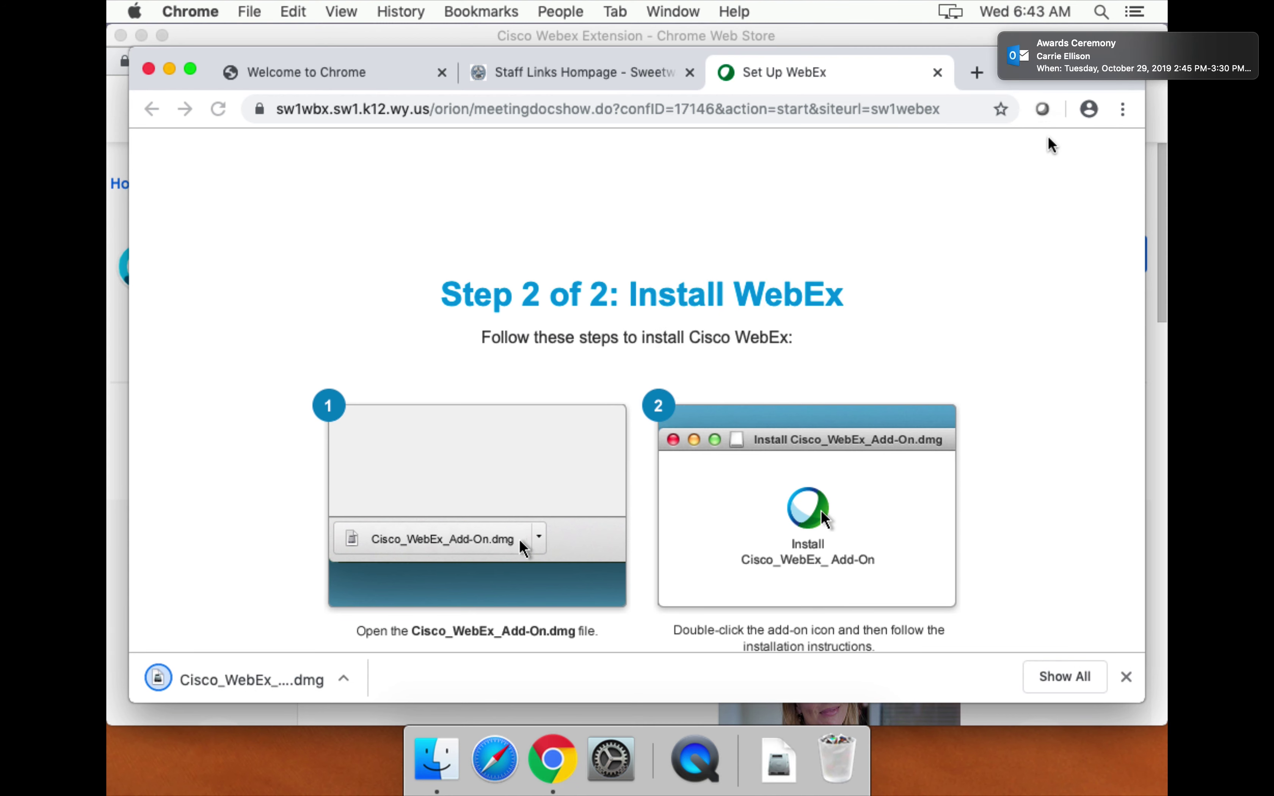
# Open the downloaded Cisco_WebEx_Add-On.dmg for setup Step 2 of 2.
pyautogui.moveTo(509, 294); pyautogui.dragTo(604, 295)
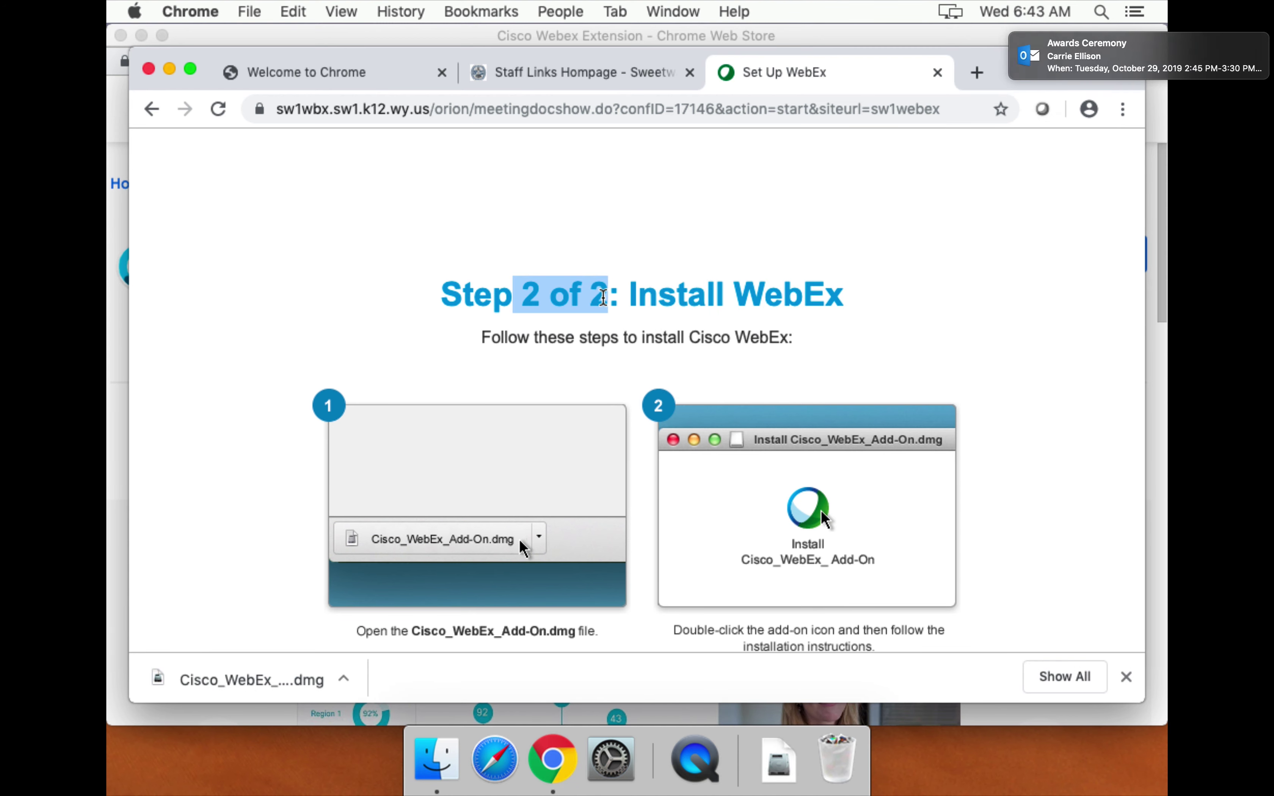
pyautogui.click(604, 295)
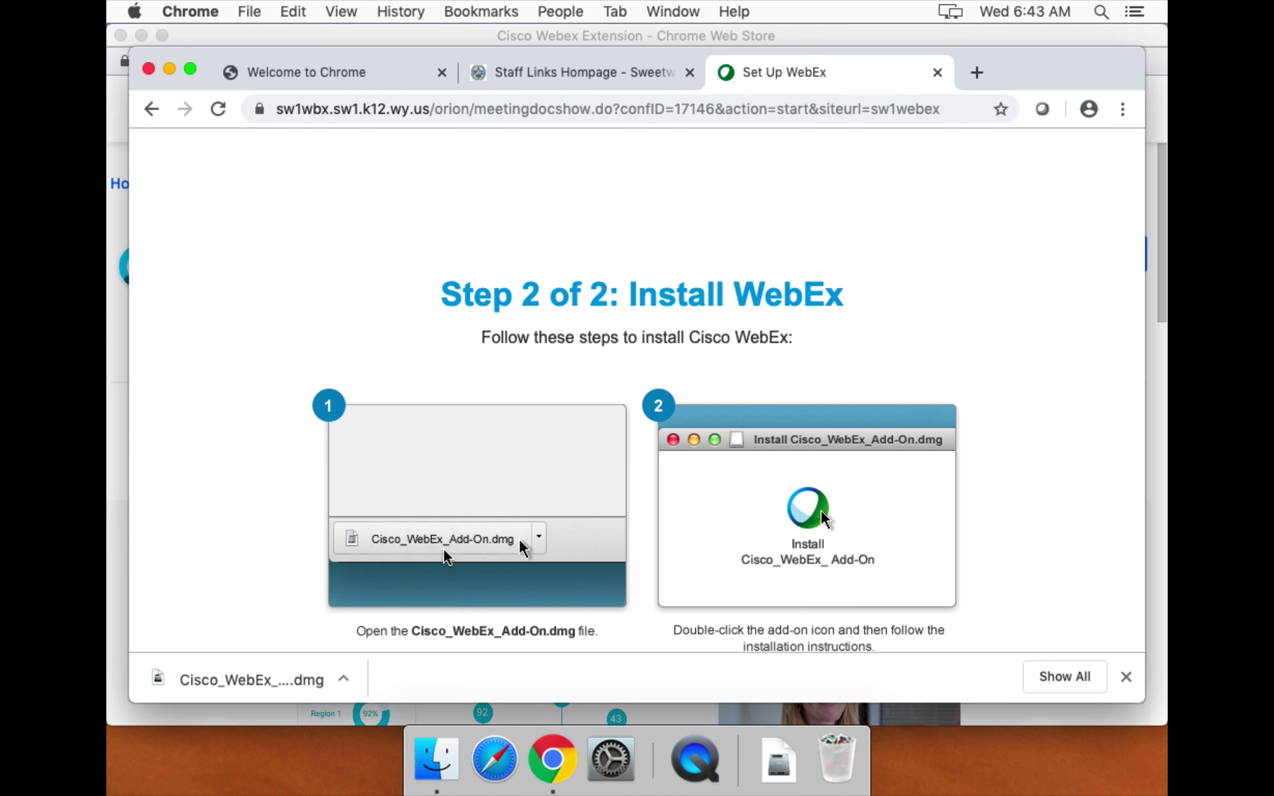
pyautogui.click(222, 680)
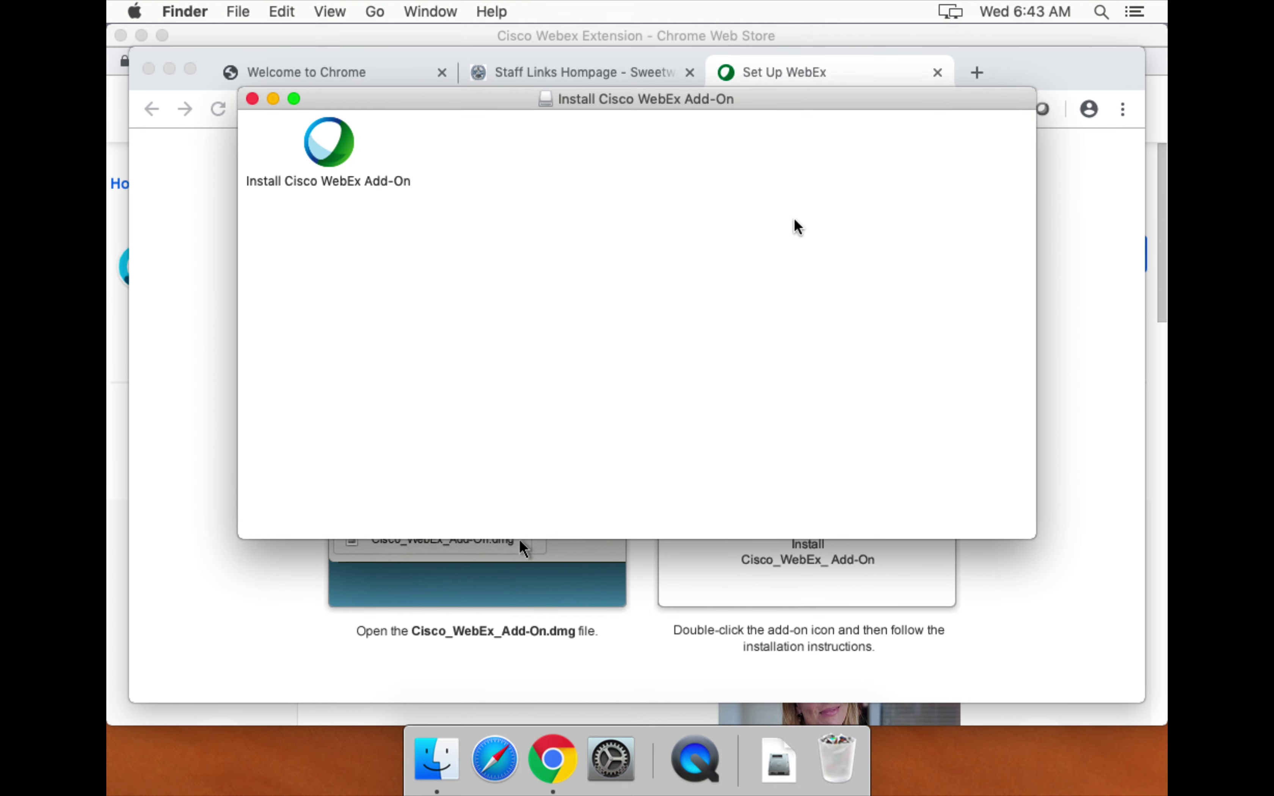
# Run Install Cisco WebEx Add-On, allowing it to open, dismissing the warning, and confirming Install.
pyautogui.doubleClick(325, 158)
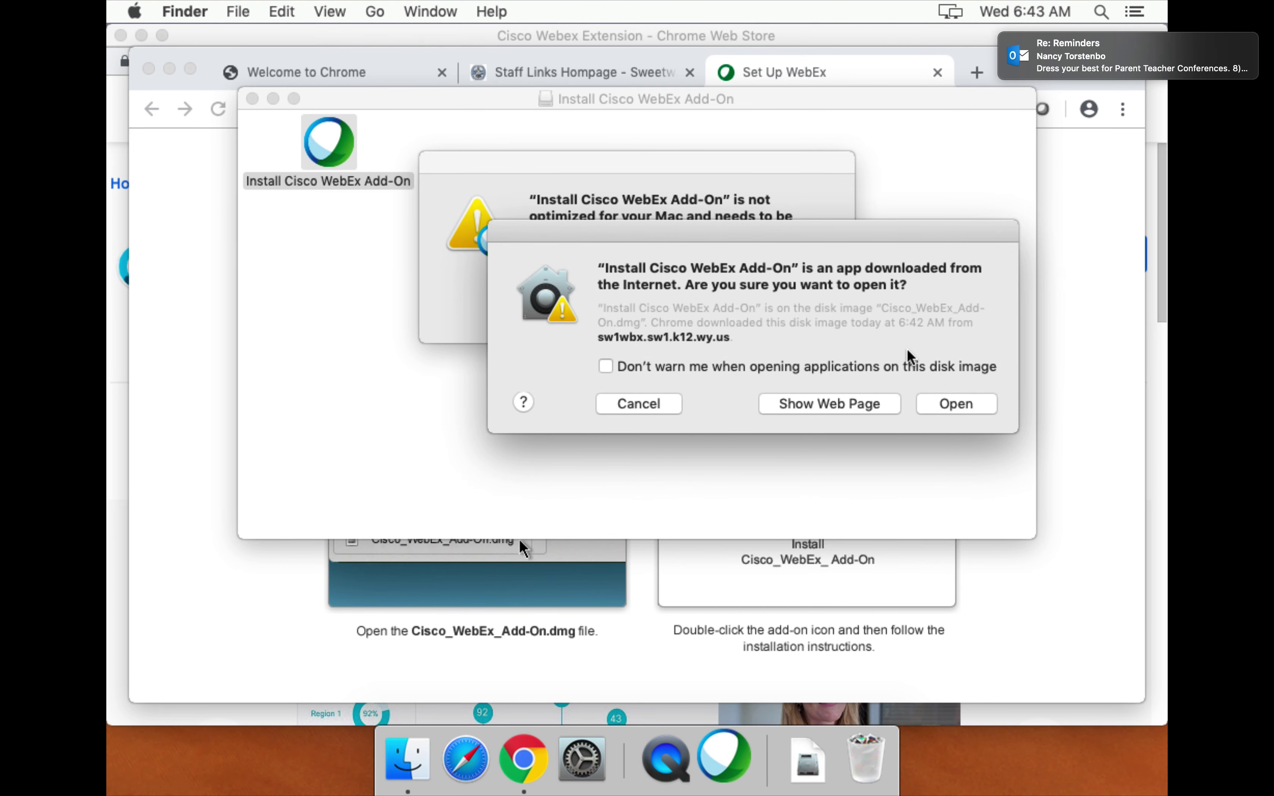
pyautogui.click(955, 405)
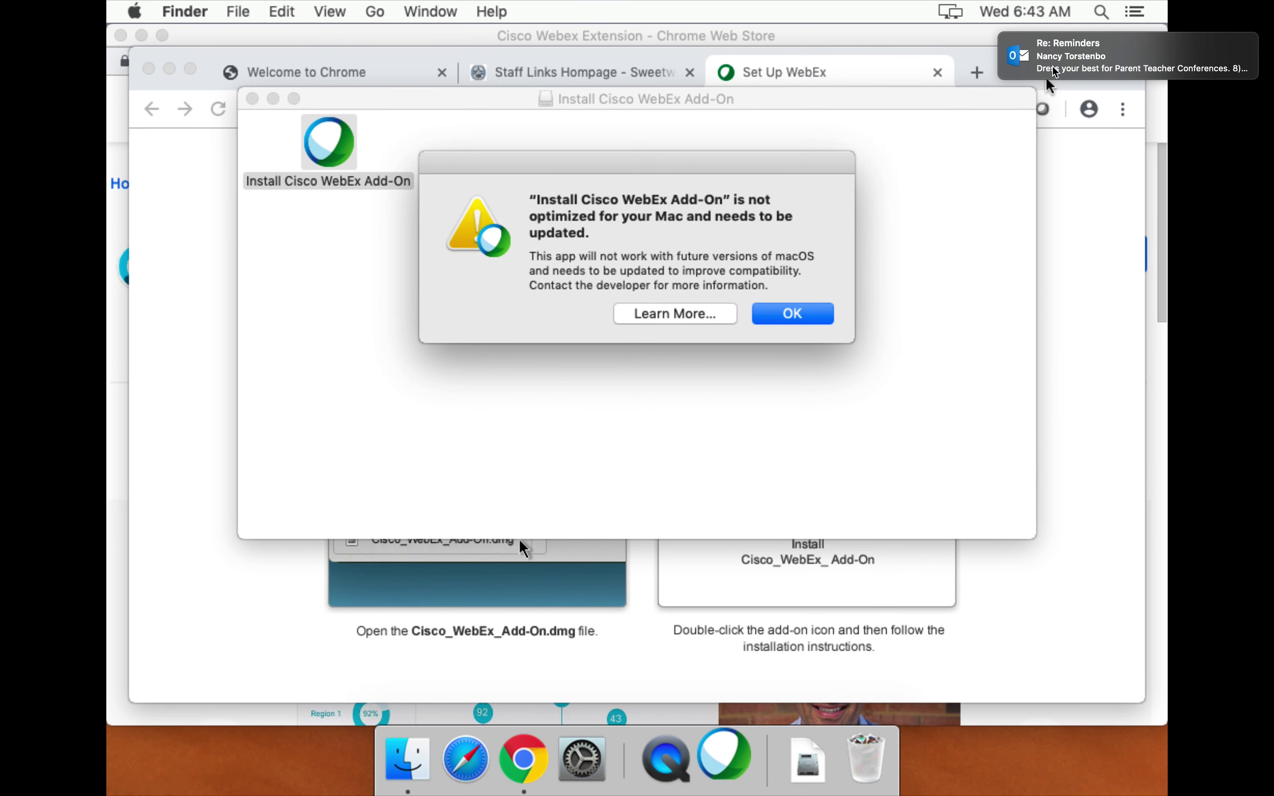
pyautogui.click(784, 321)
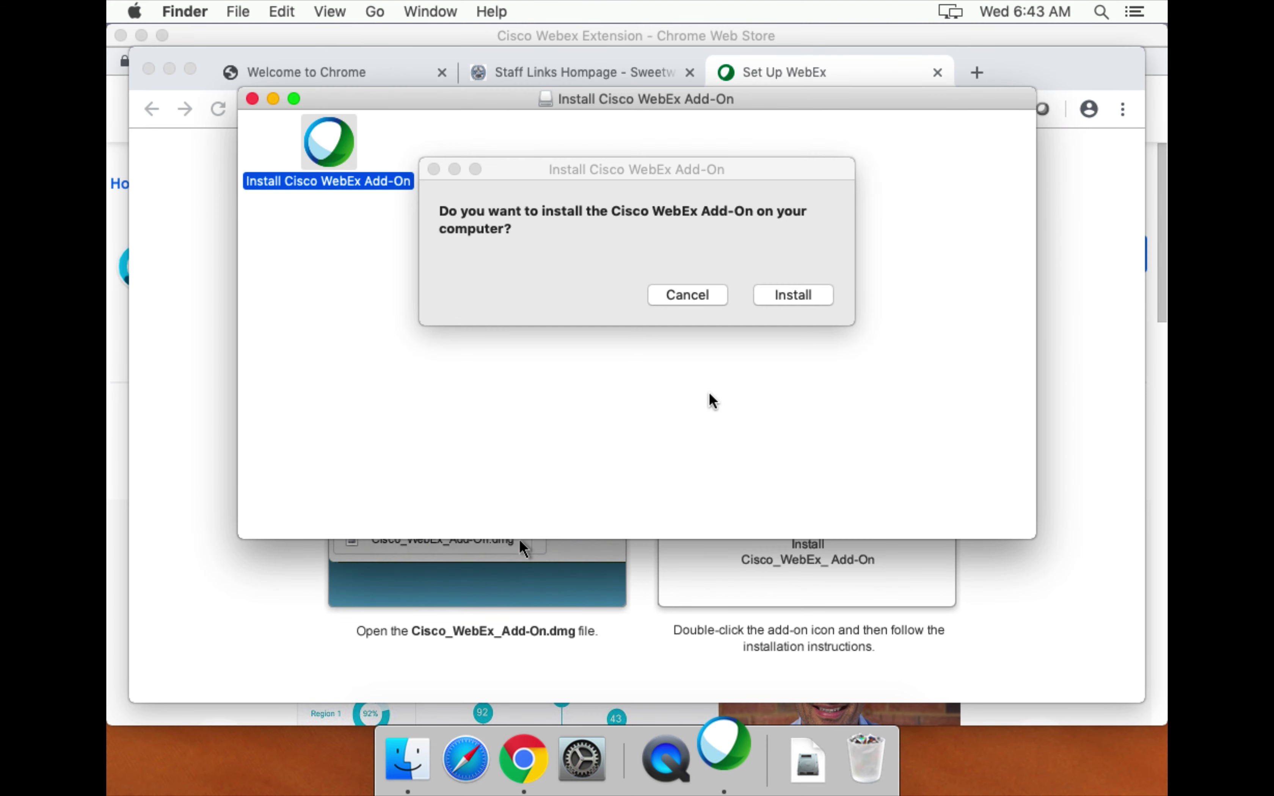
pyautogui.click(790, 296)
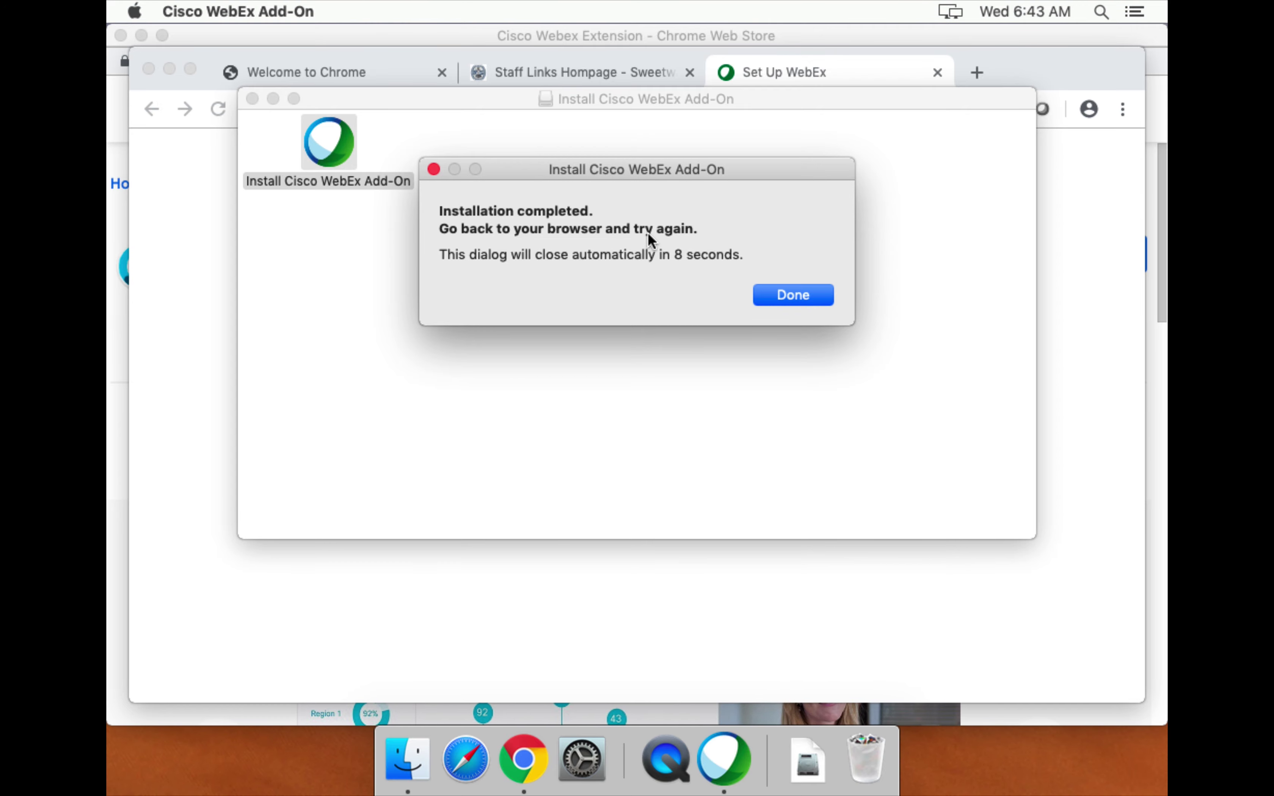
# Dismiss the installation-completed message and close the add-on installer window.
pyautogui.moveTo(701, 157); pyautogui.dragTo(689, 344)
pyautogui.click(788, 296)
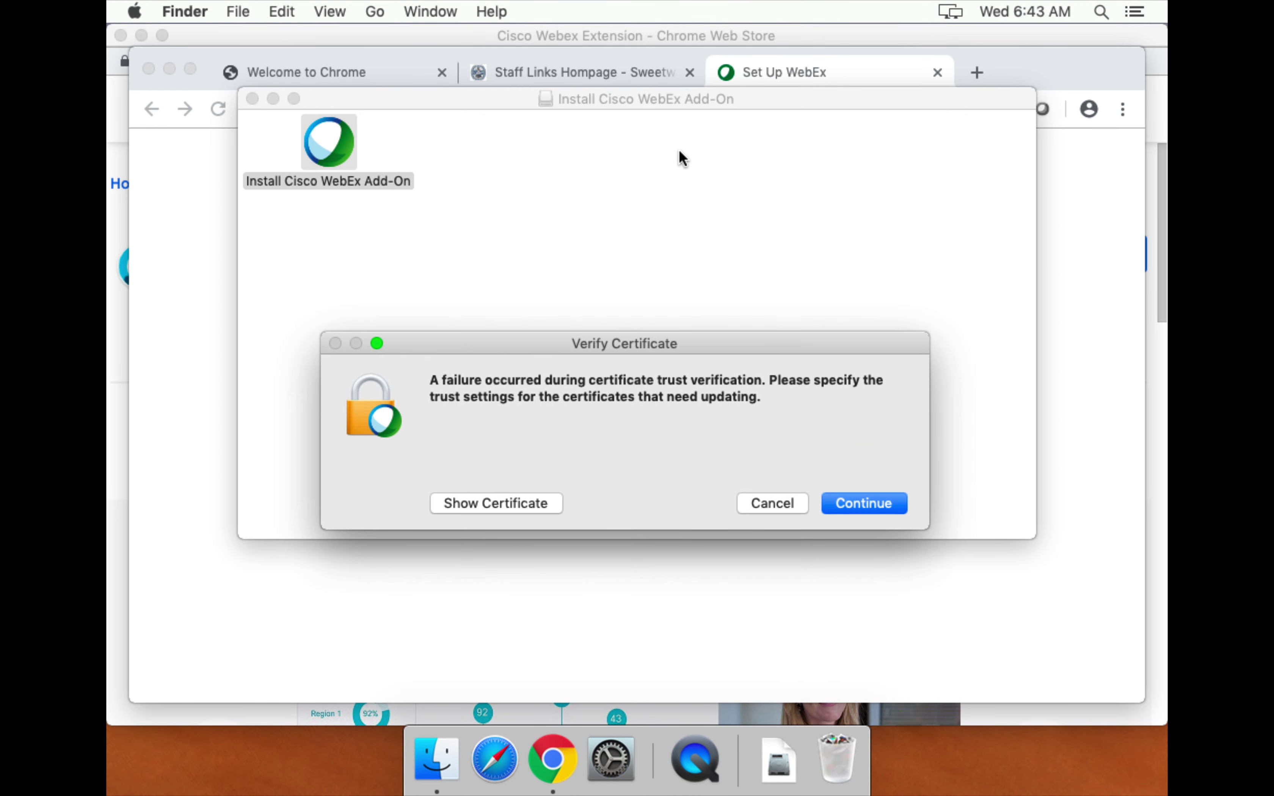
pyautogui.click(253, 98)
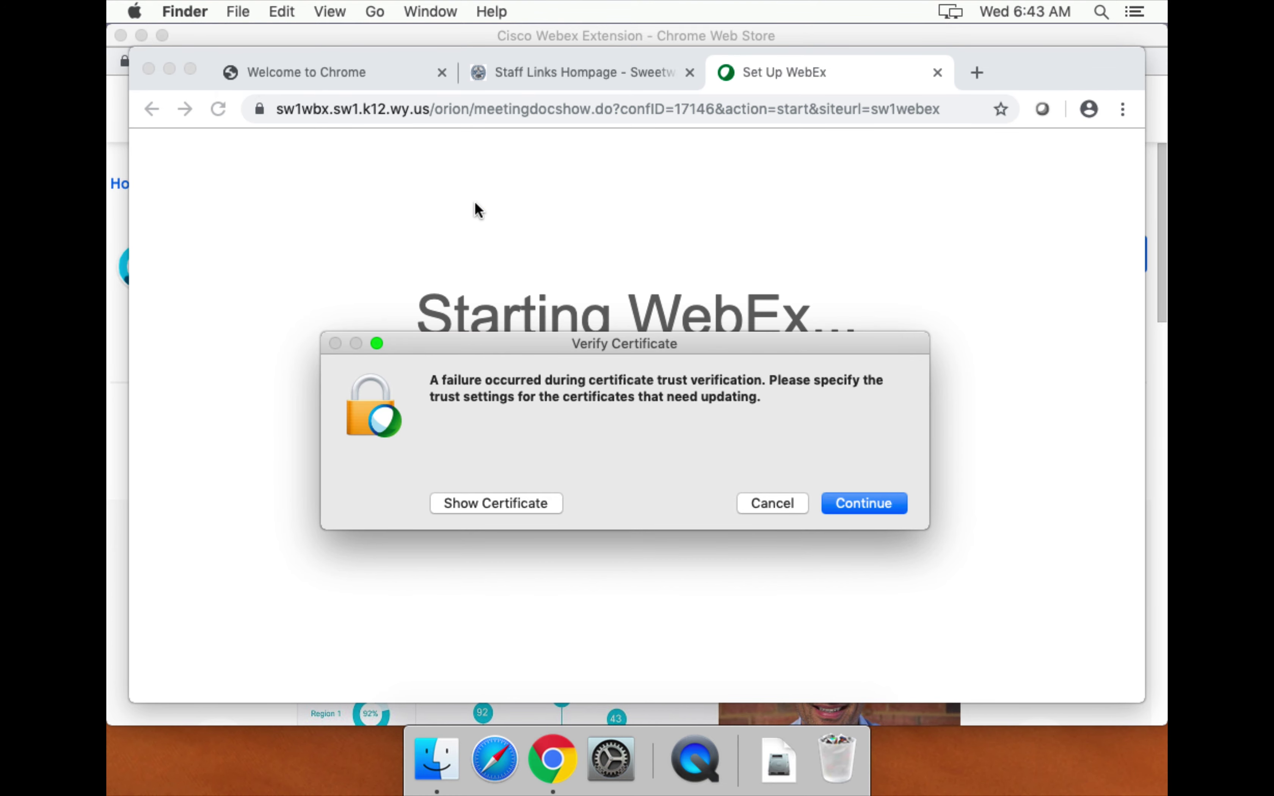
# Trust the Cisco WebEx LLC certificate with the admin password and dismiss the support warning.
pyautogui.moveTo(527, 332); pyautogui.dragTo(545, 163)
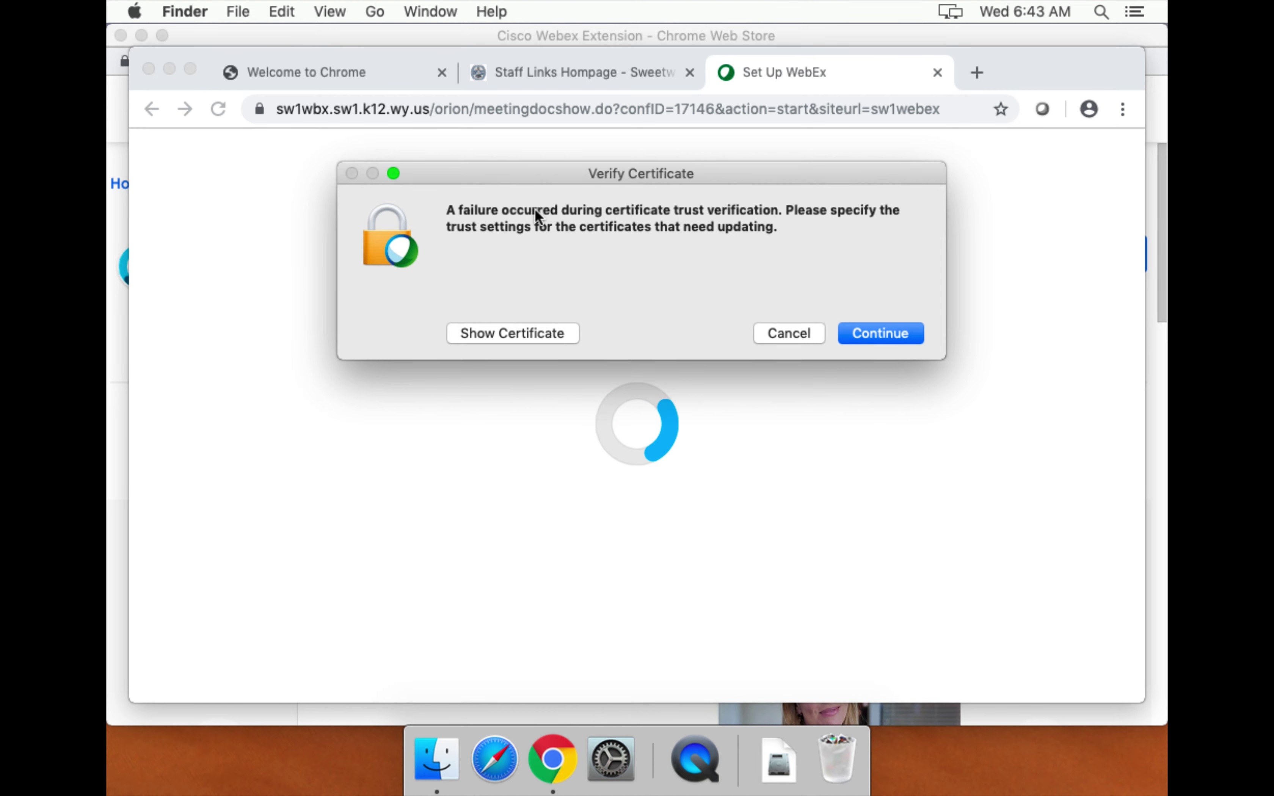
pyautogui.click(527, 334)
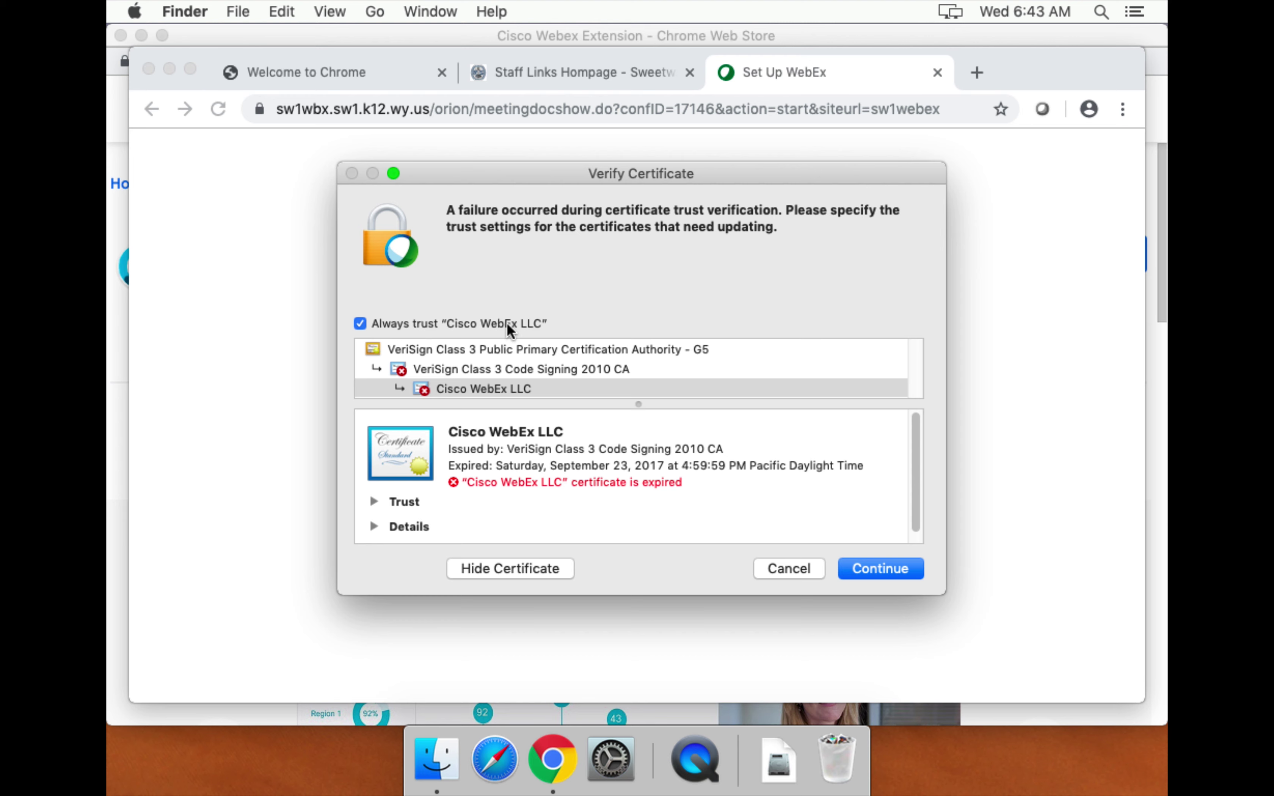
pyautogui.click(881, 573)
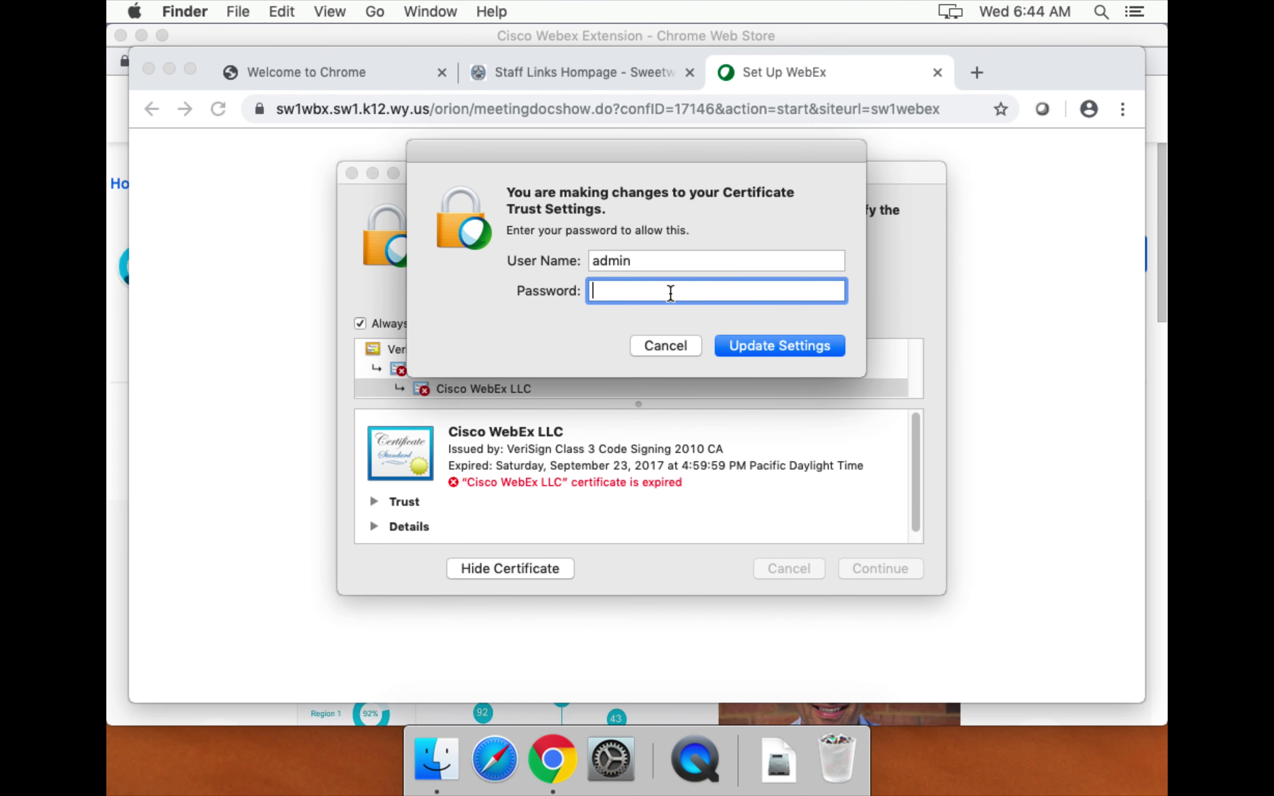
pyautogui.press('Return')
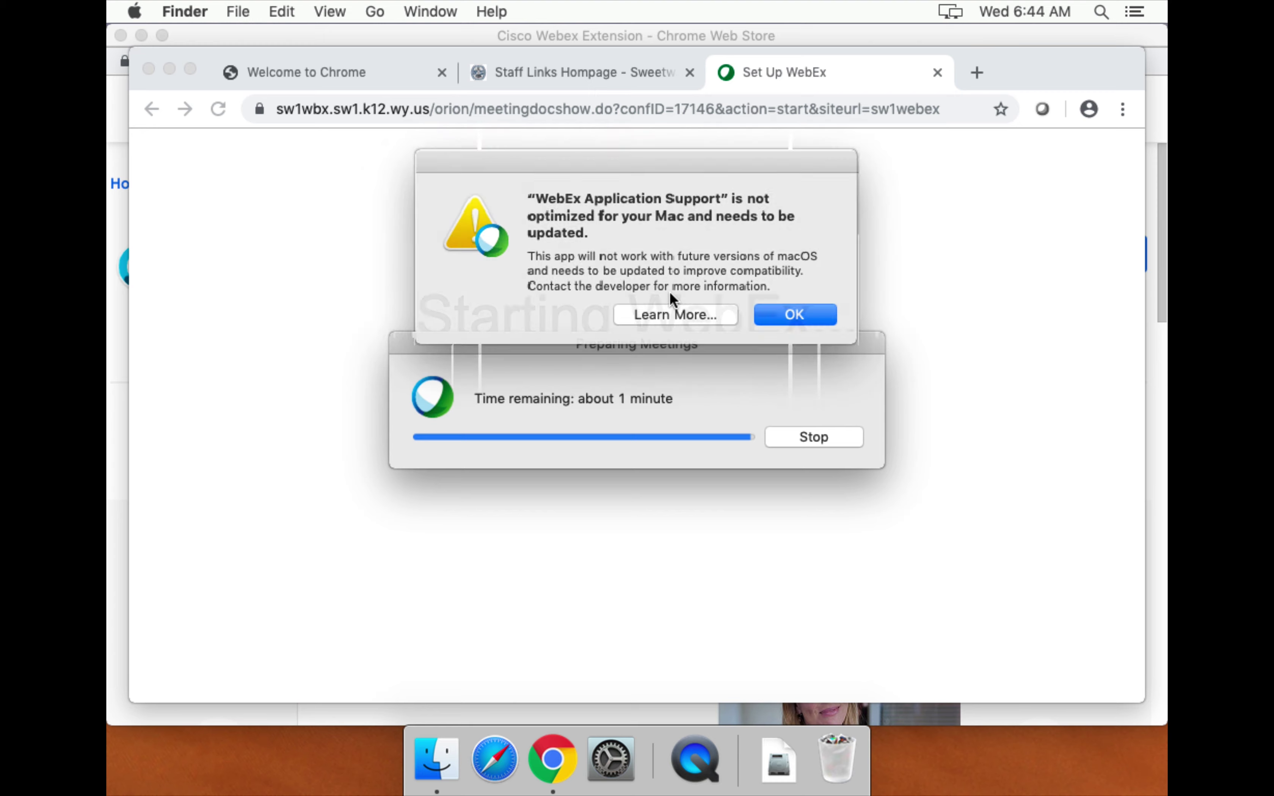
pyautogui.click(790, 315)
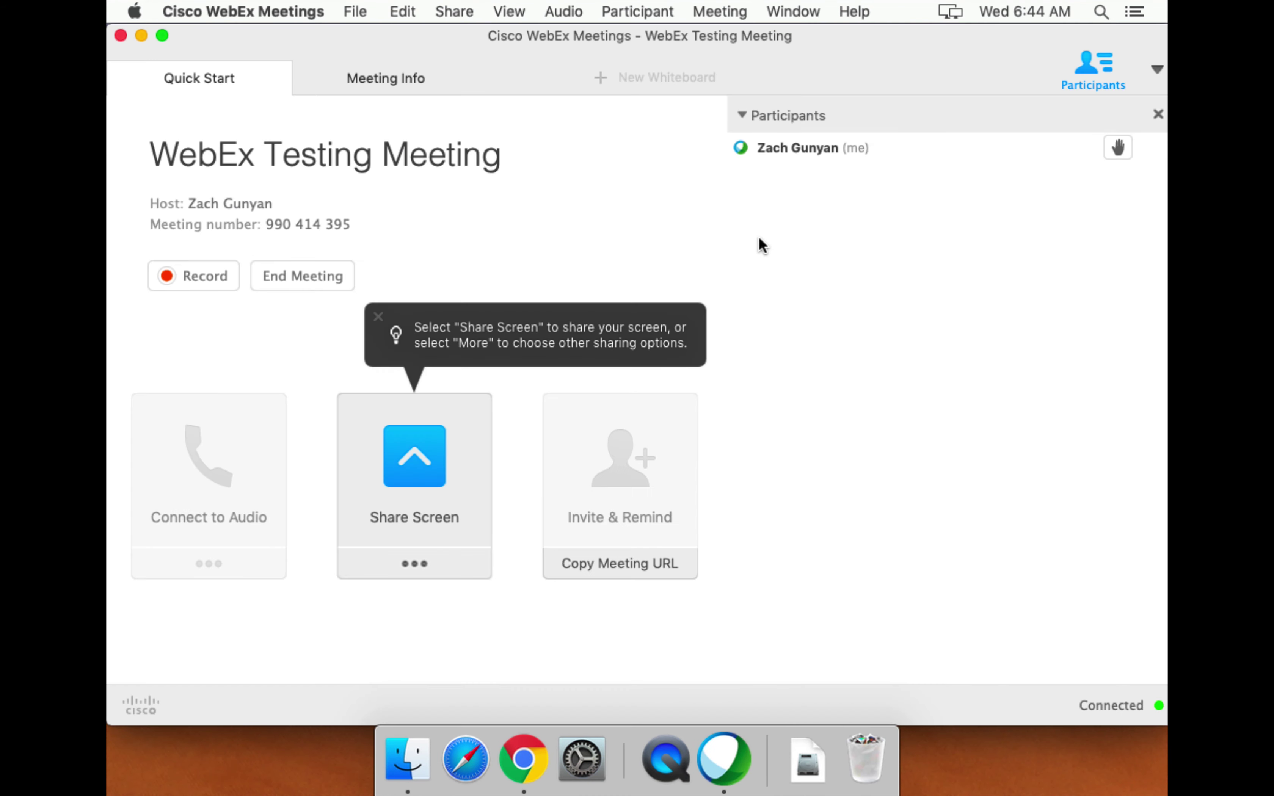
# Close the browser's Audio Connection panel and restore the WebEx Testing Meeting window with its camera prompt.
pyautogui.click(141, 35)
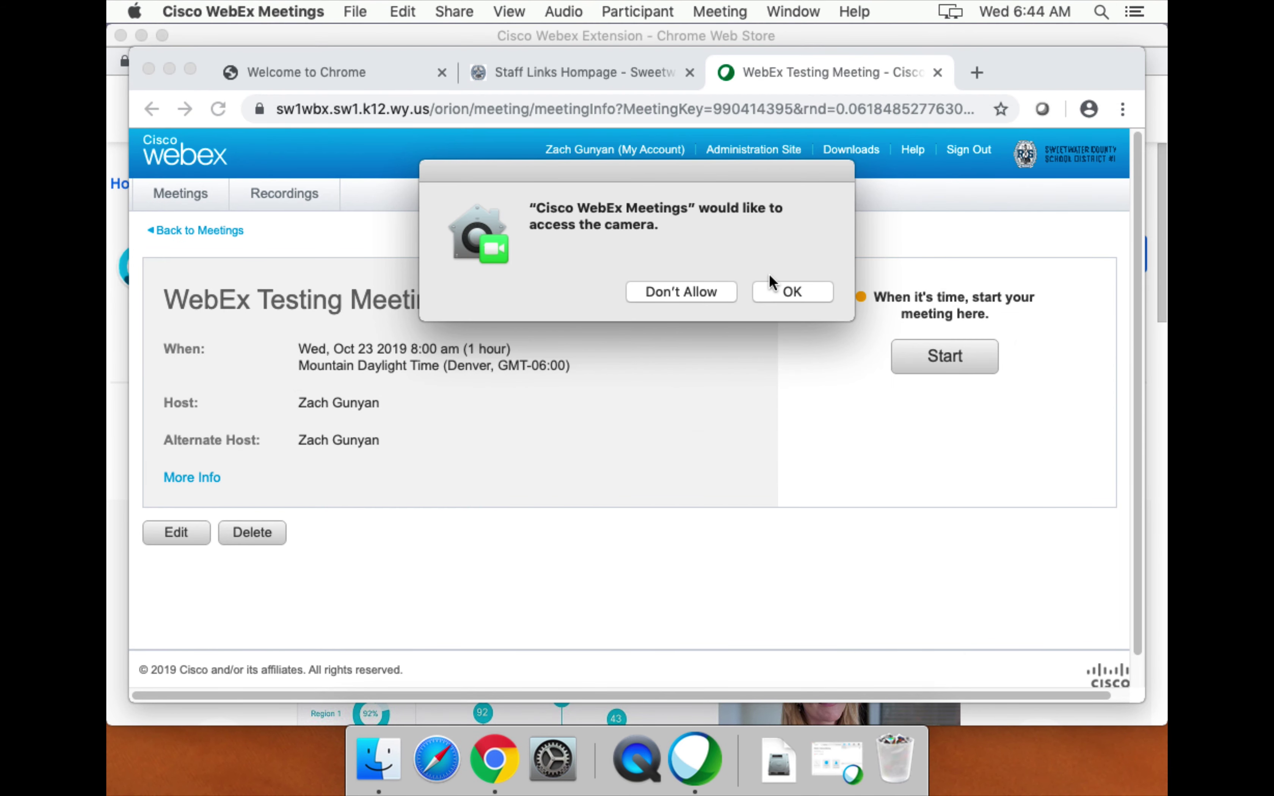
pyautogui.click(575, 411)
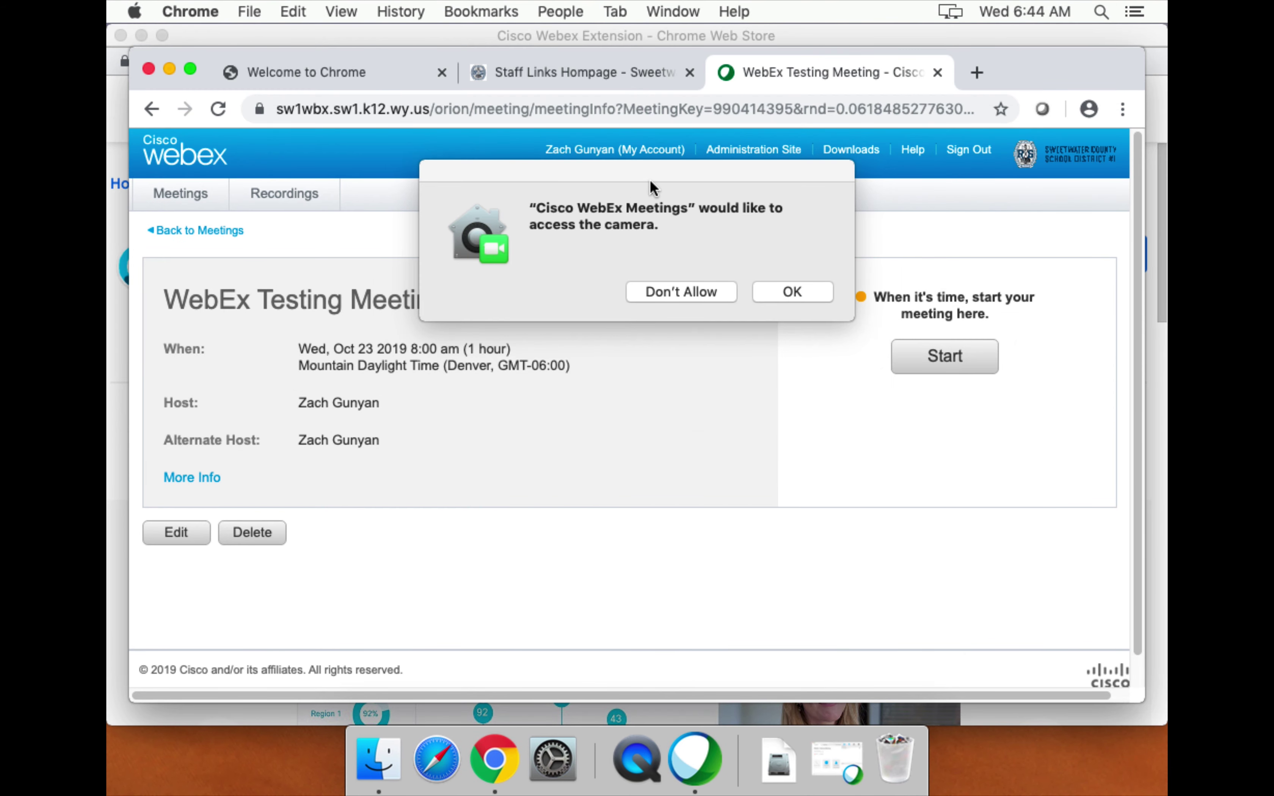
pyautogui.moveTo(650, 190); pyautogui.dragTo(579, 467)
pyautogui.click(757, 157)
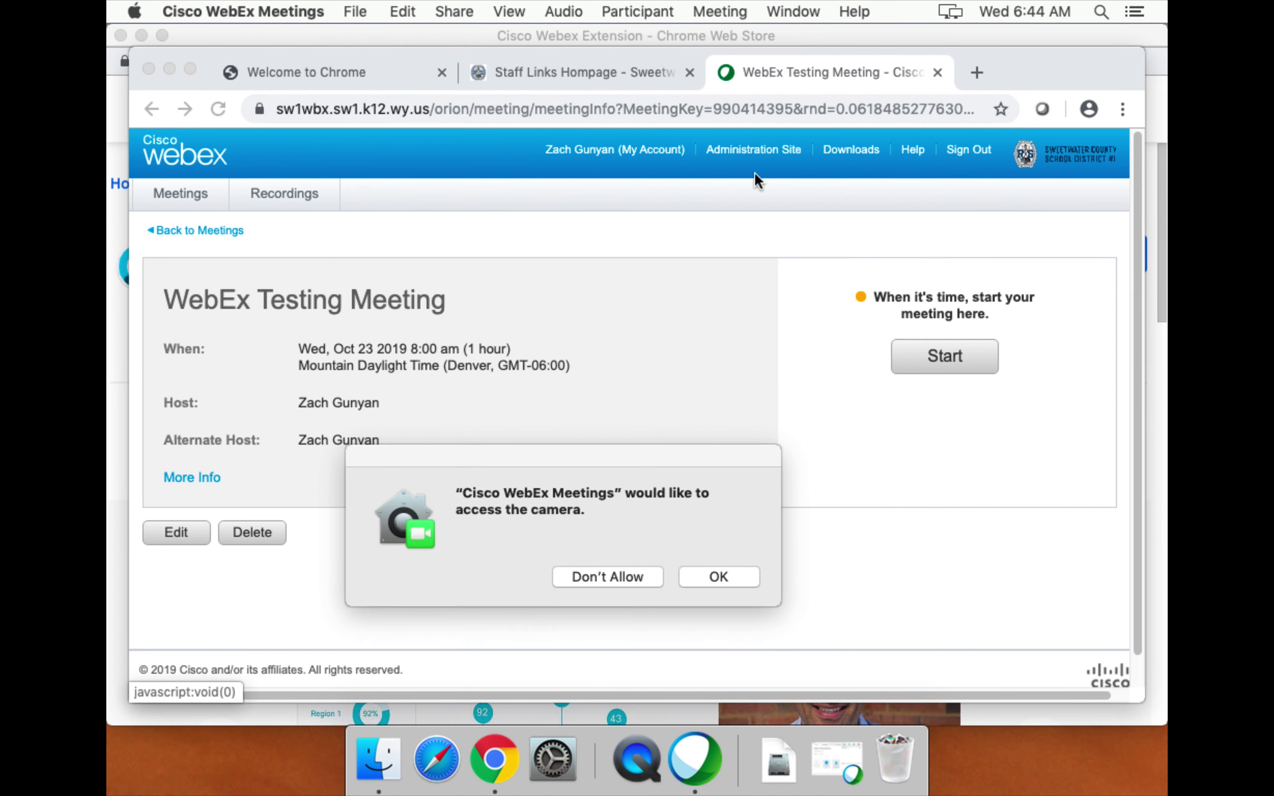
pyautogui.click(687, 255)
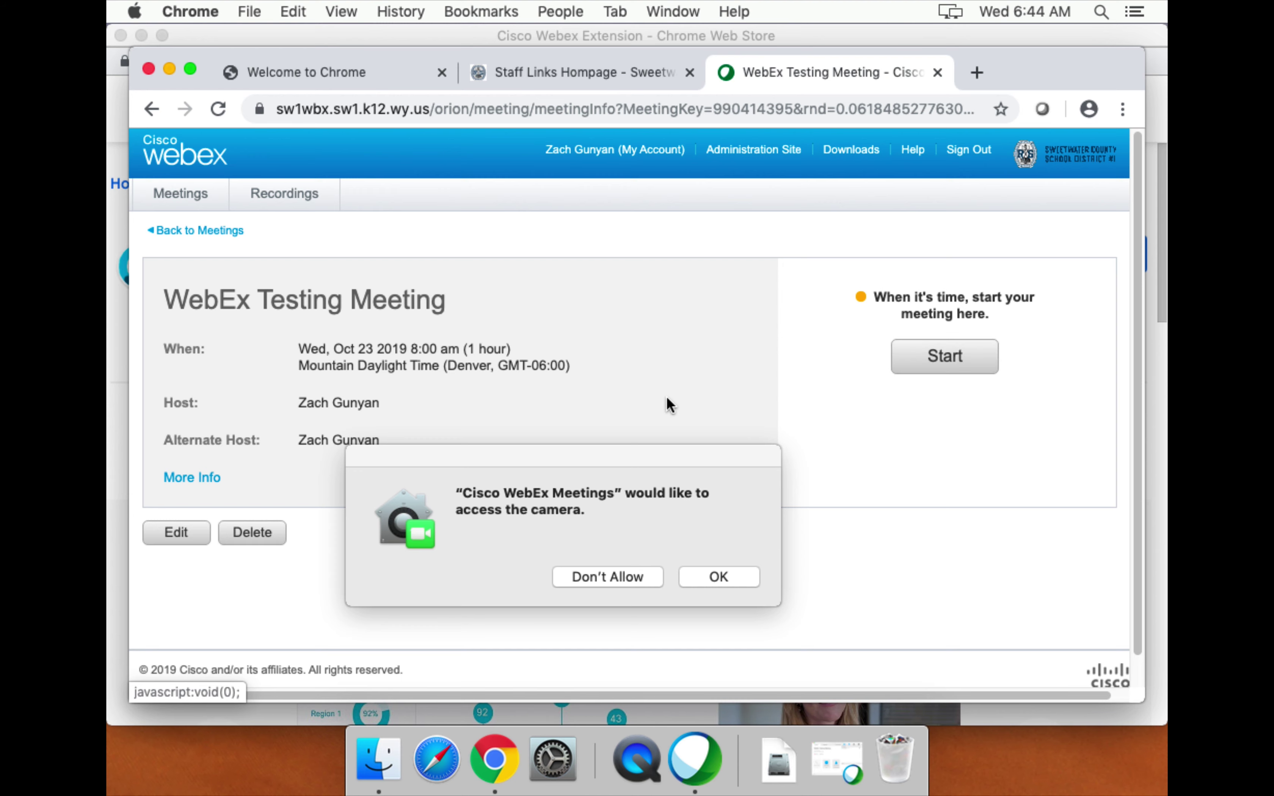
pyautogui.click(698, 751)
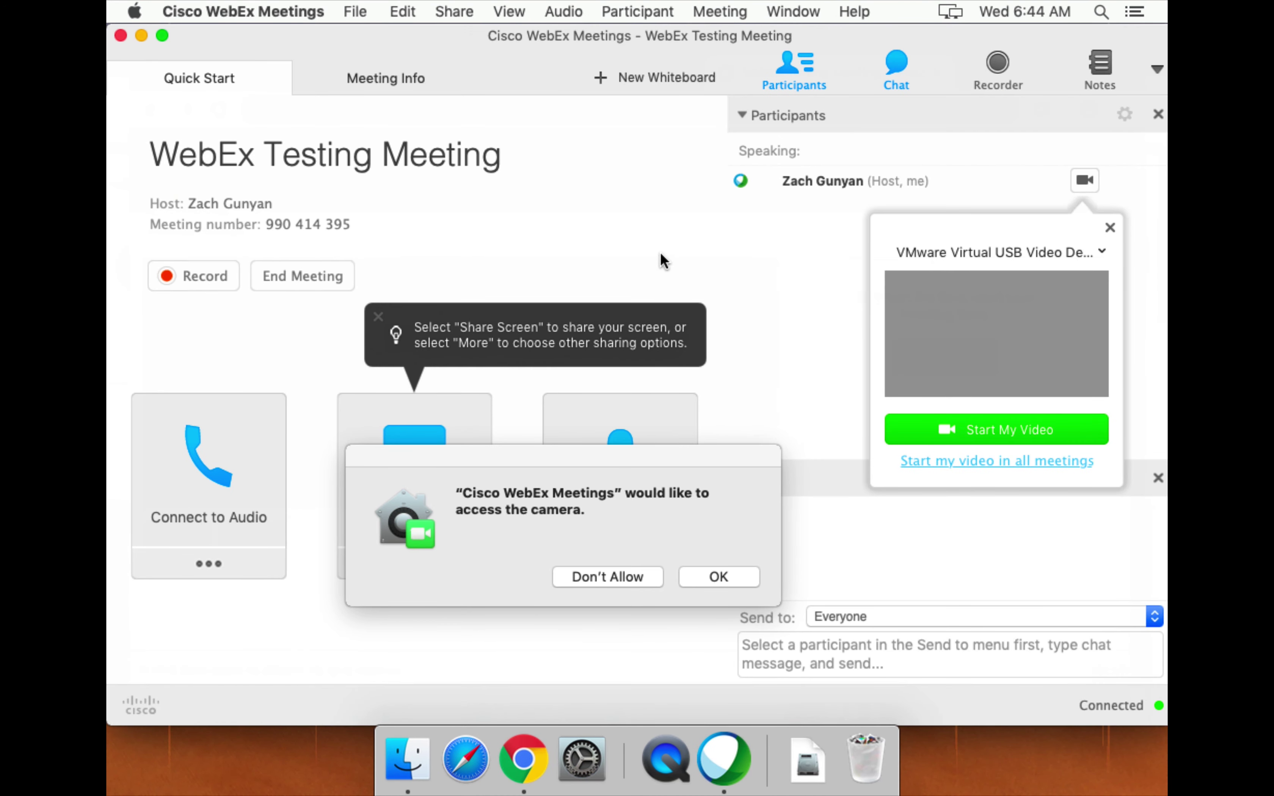
pyautogui.moveTo(605, 461); pyautogui.dragTo(646, 226)
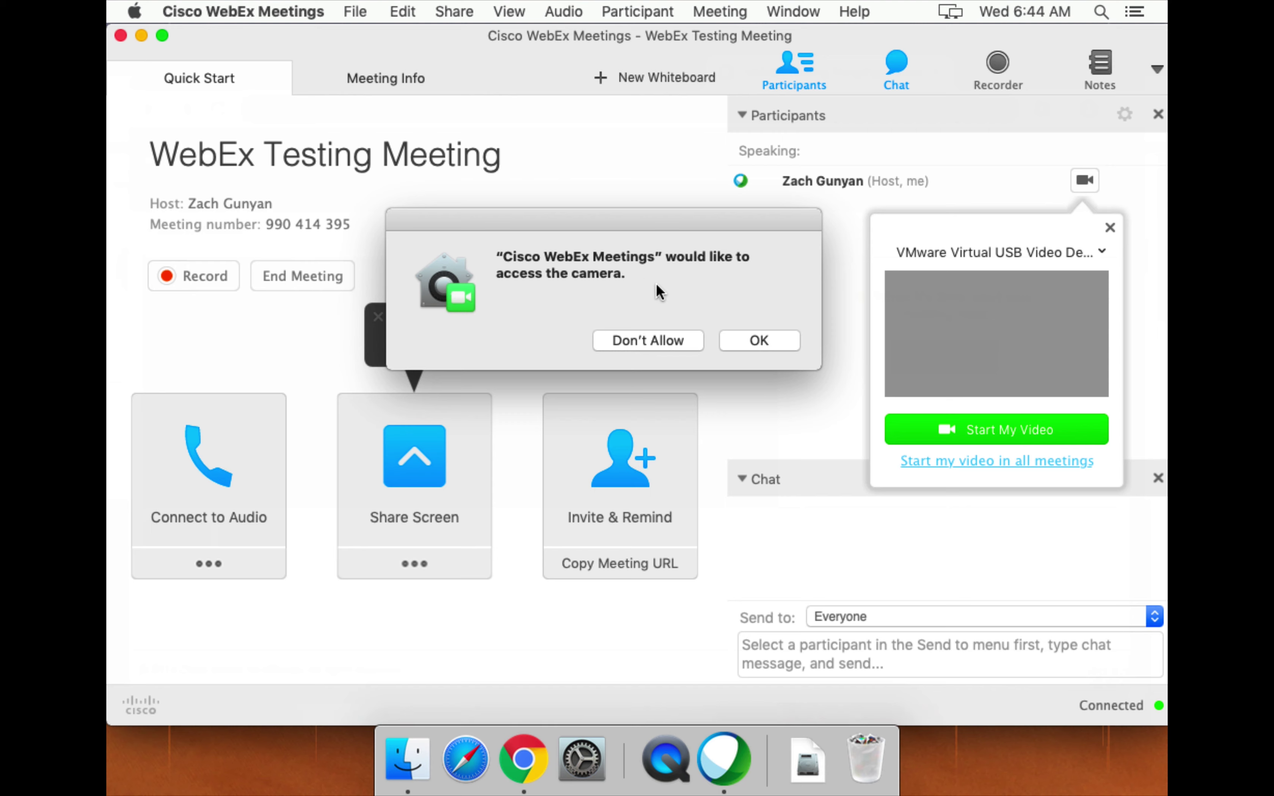
# Allow camera access and turn on the host's webcam from their own Participants row.
pyautogui.click(764, 341)
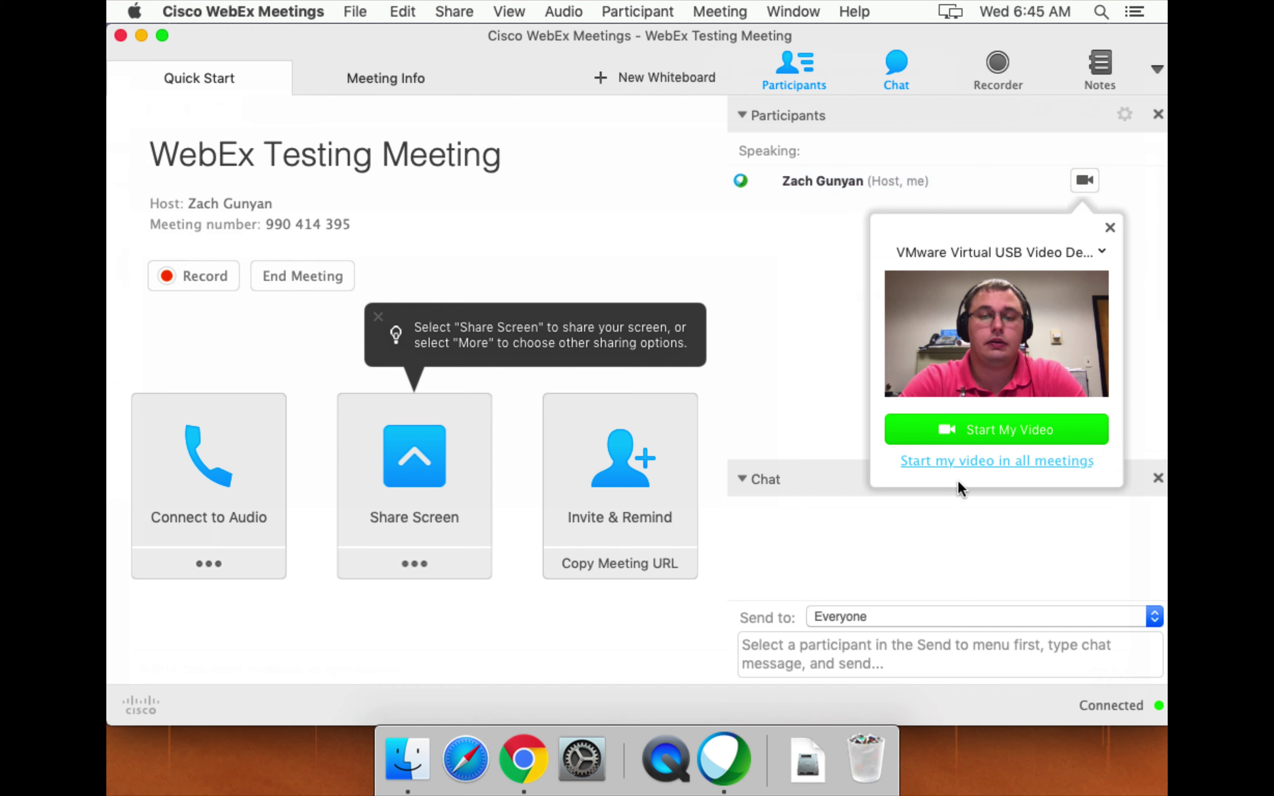
pyautogui.click(972, 430)
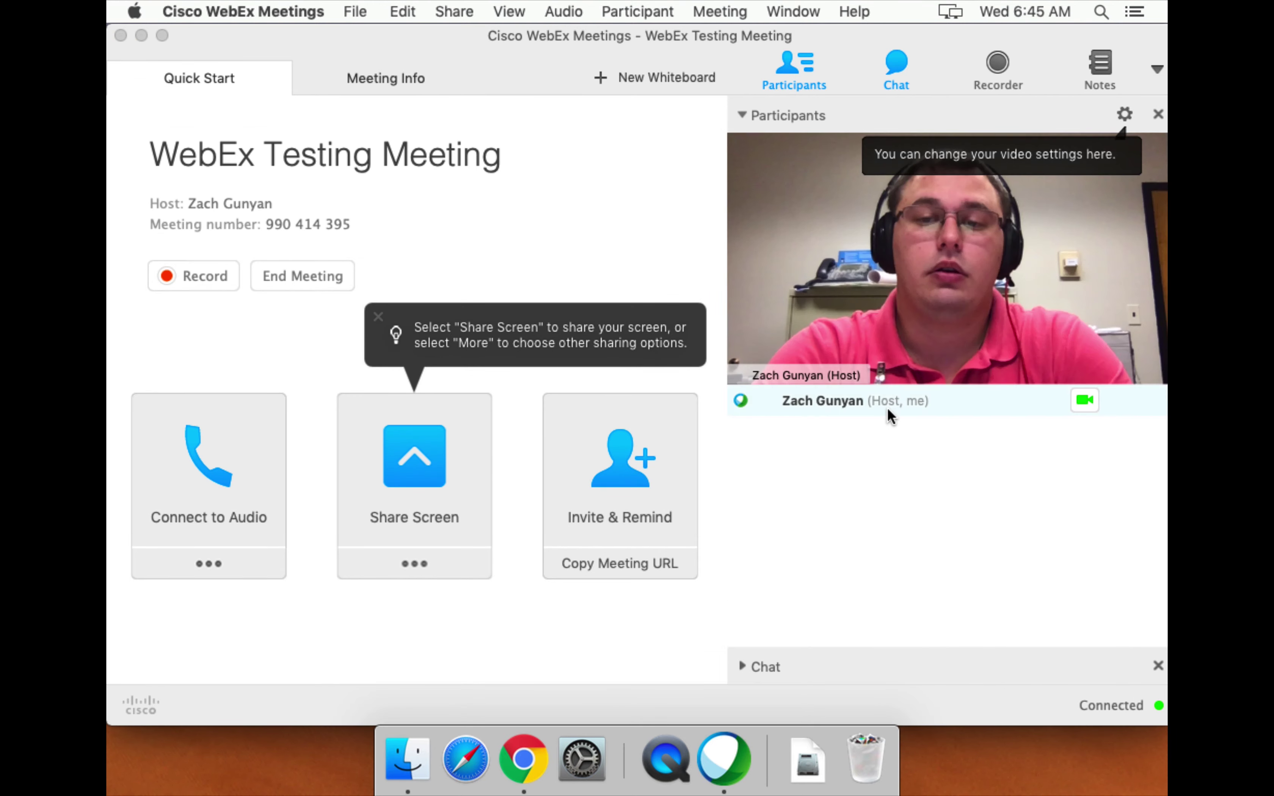
pyautogui.click(889, 408)
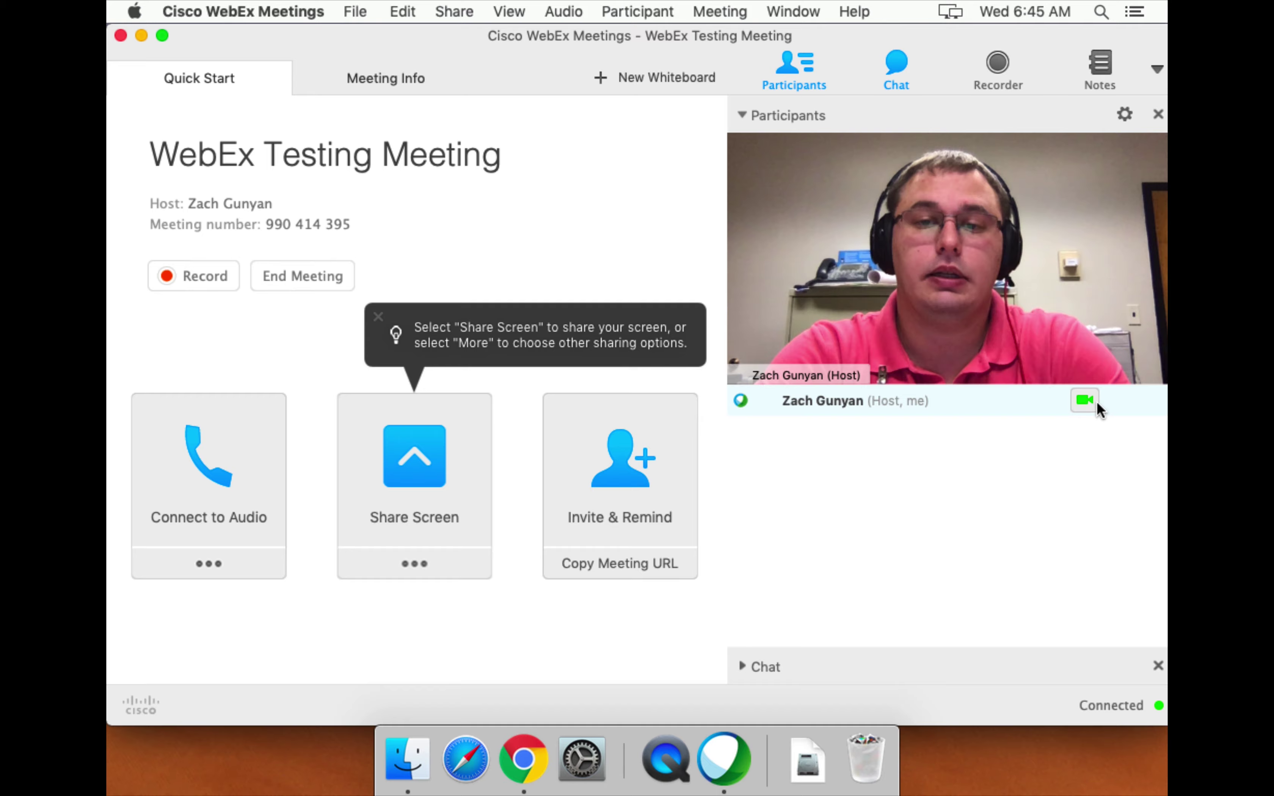
pyautogui.click(1085, 401)
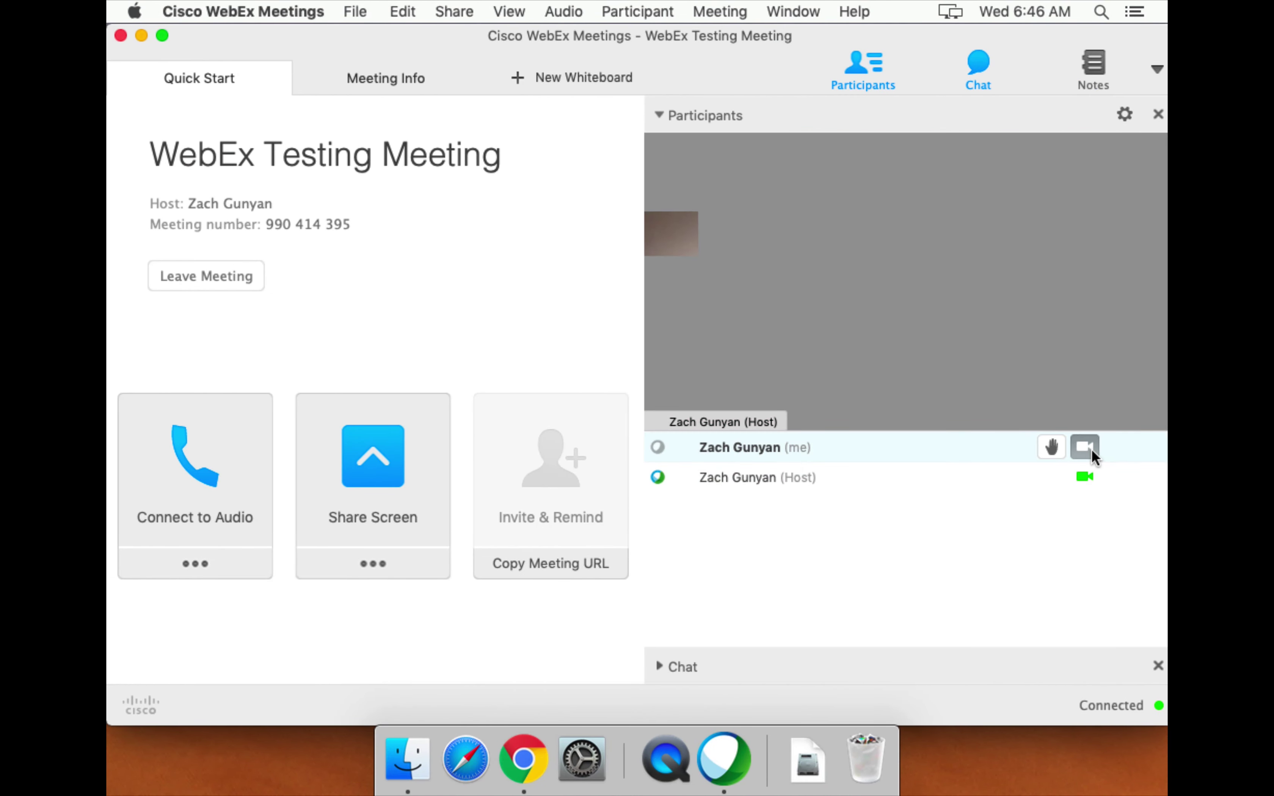
pyautogui.click(1084, 446)
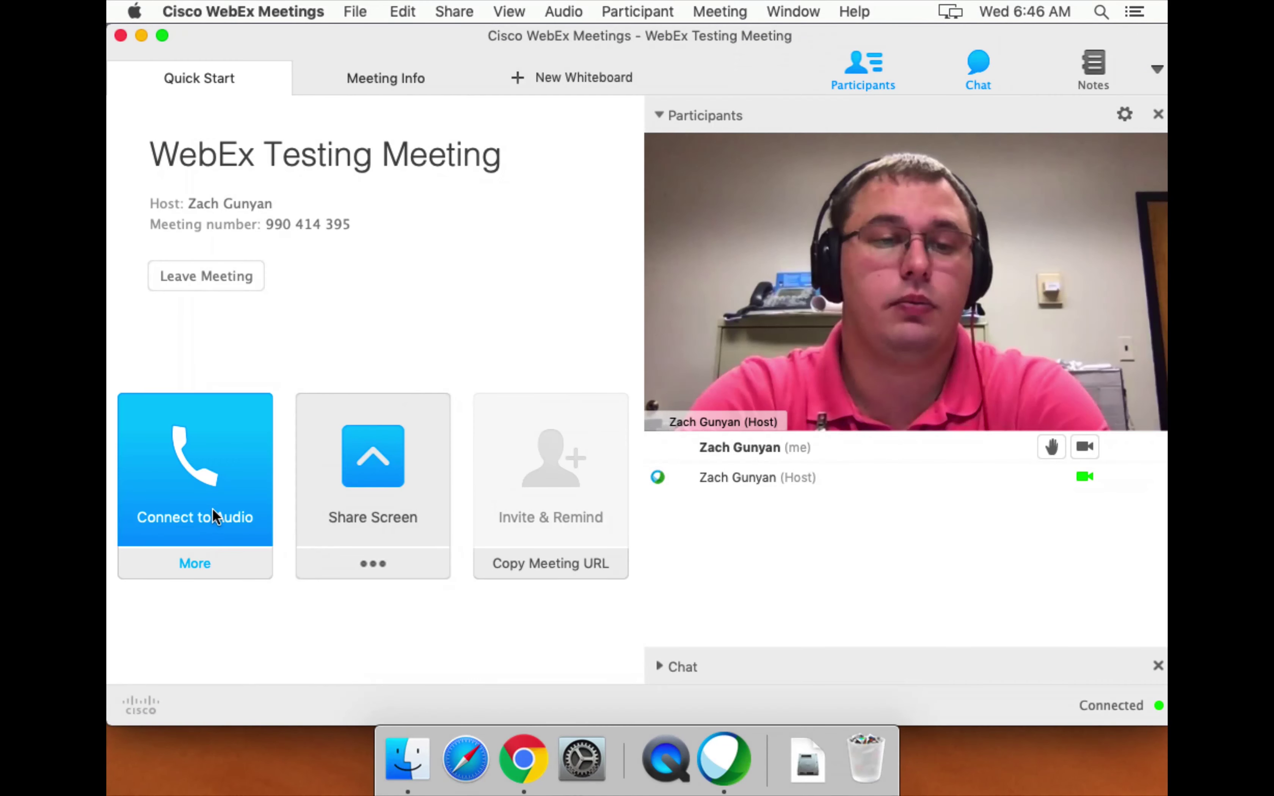
# Choose I Will Call In for the meeting audio and move the meeting window aside.
pyautogui.click(213, 508)
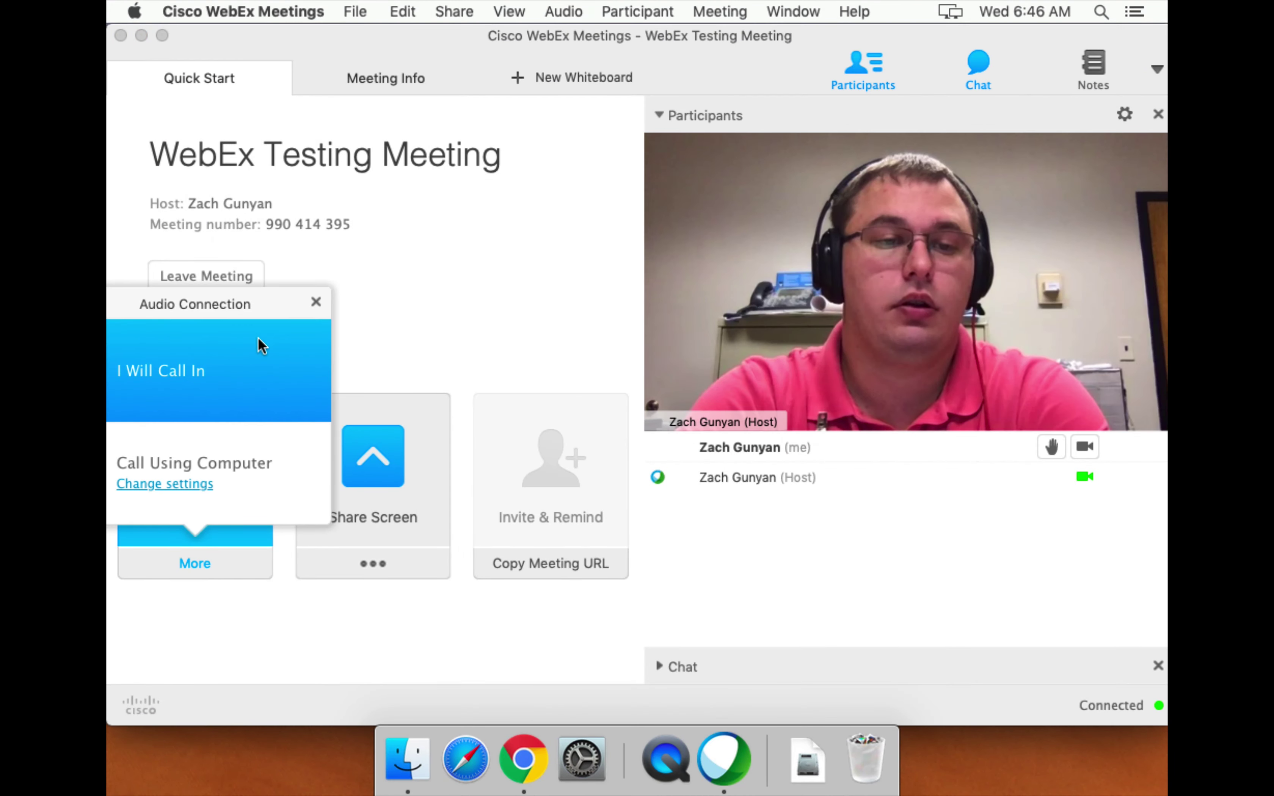
pyautogui.click(238, 375)
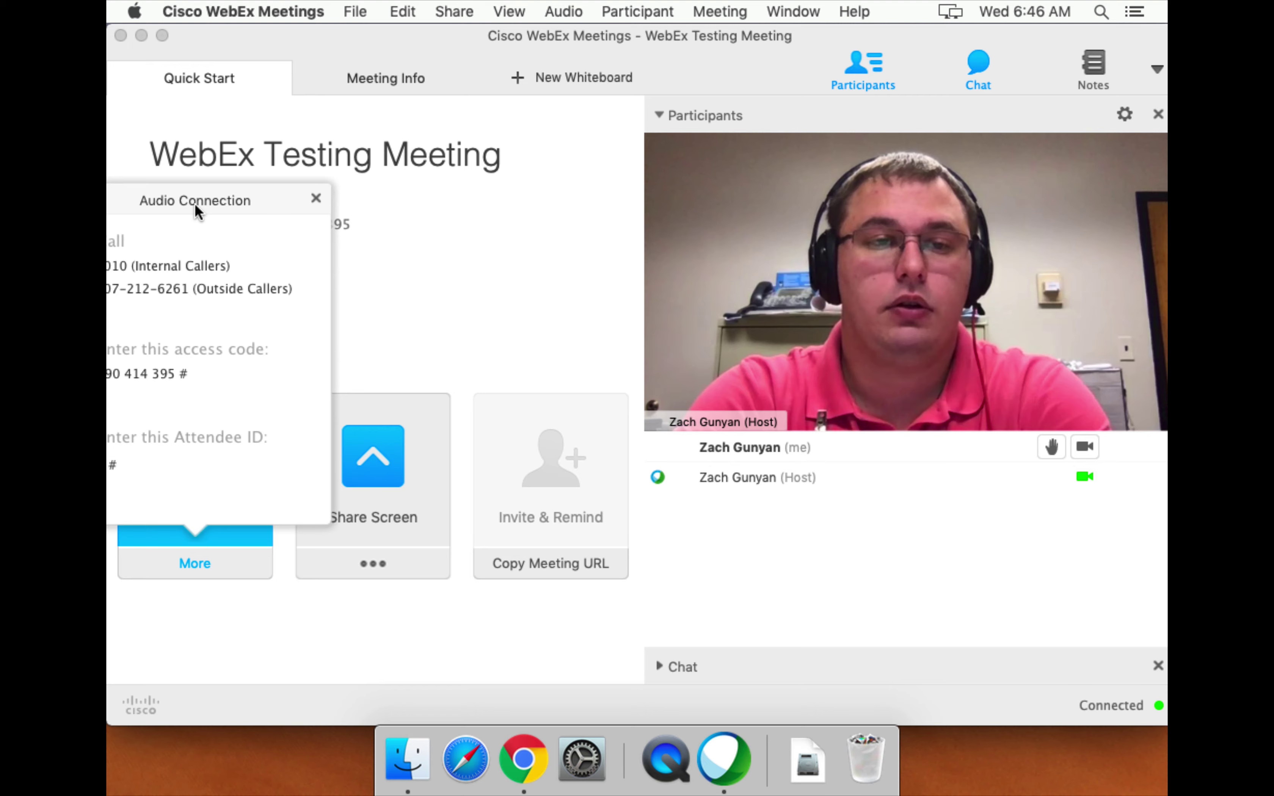
pyautogui.moveTo(348, 39); pyautogui.dragTo(540, 40)
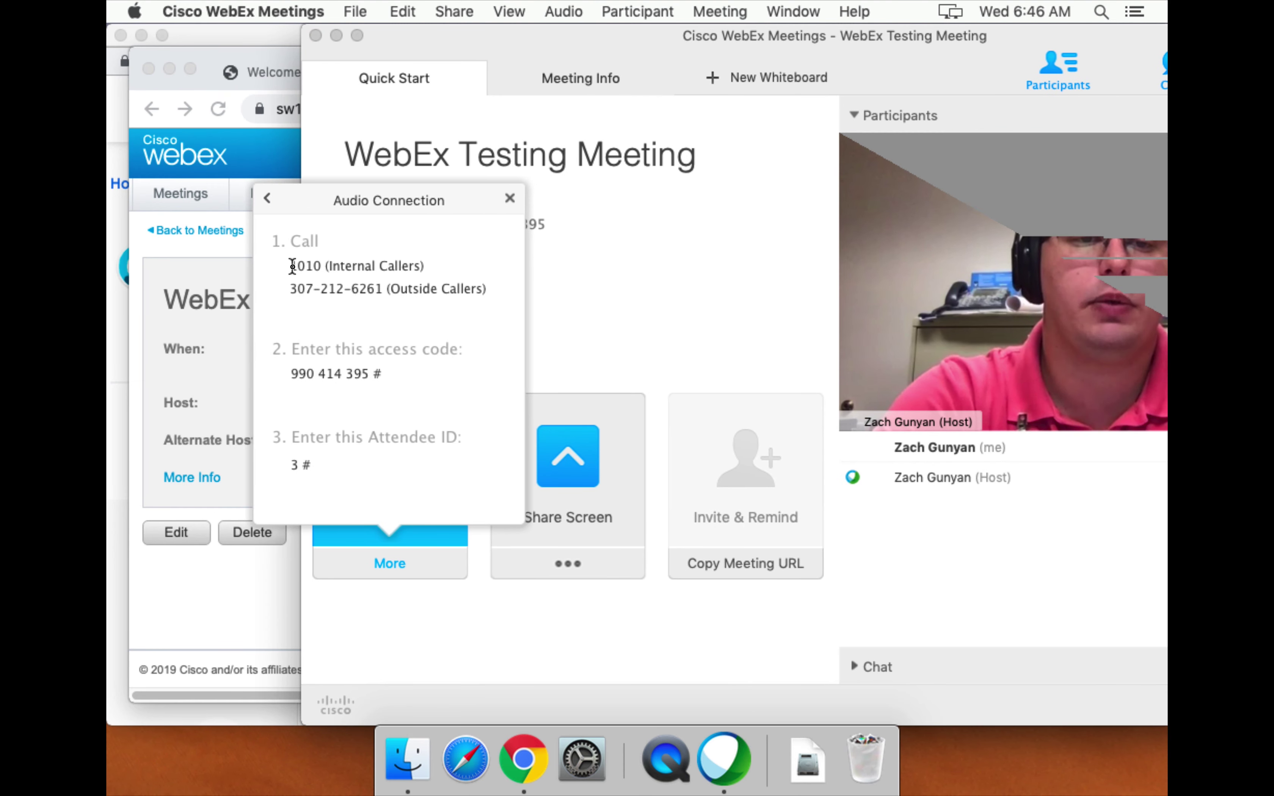
# Select the call-in phone number, meeting access code and attendee ID in the browser.
pyautogui.moveTo(292, 266); pyautogui.dragTo(435, 265)
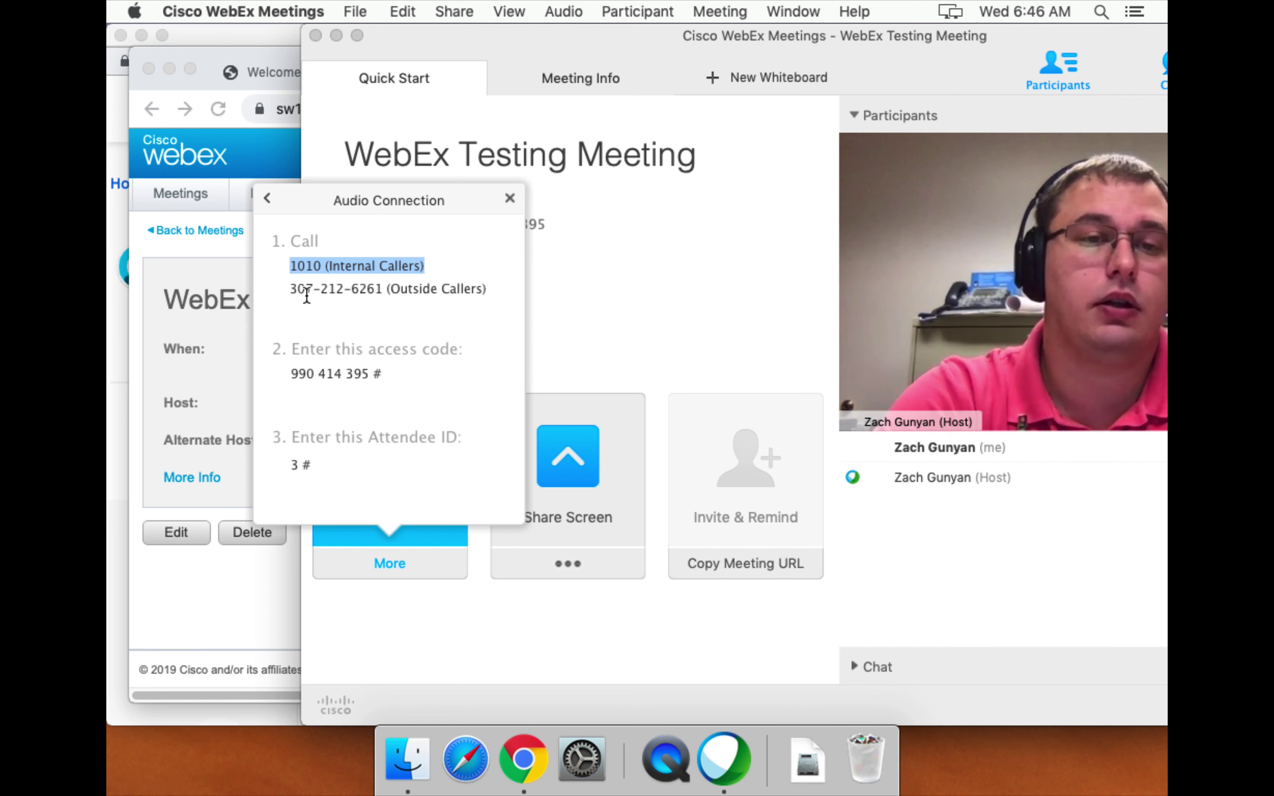
pyautogui.moveTo(289, 290); pyautogui.dragTo(383, 288)
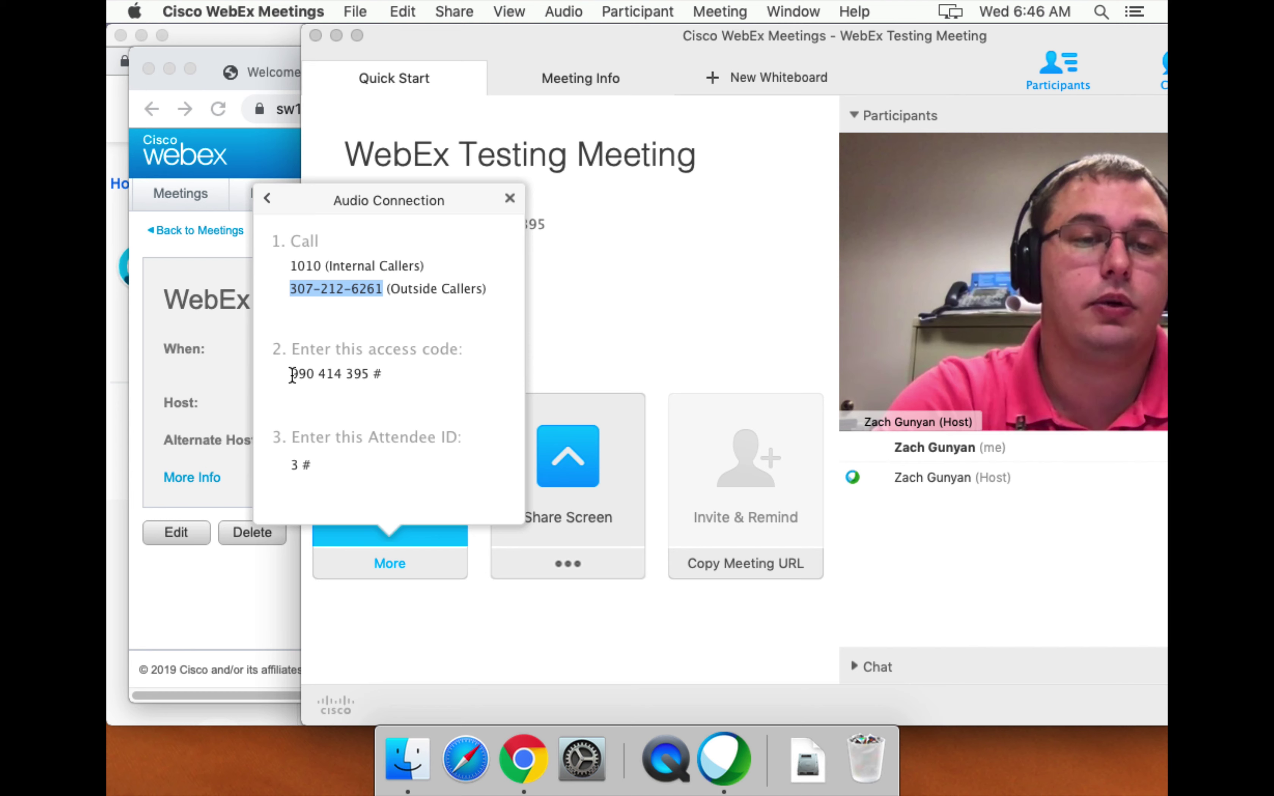
pyautogui.click(292, 374)
pyautogui.moveTo(292, 374); pyautogui.dragTo(422, 377)
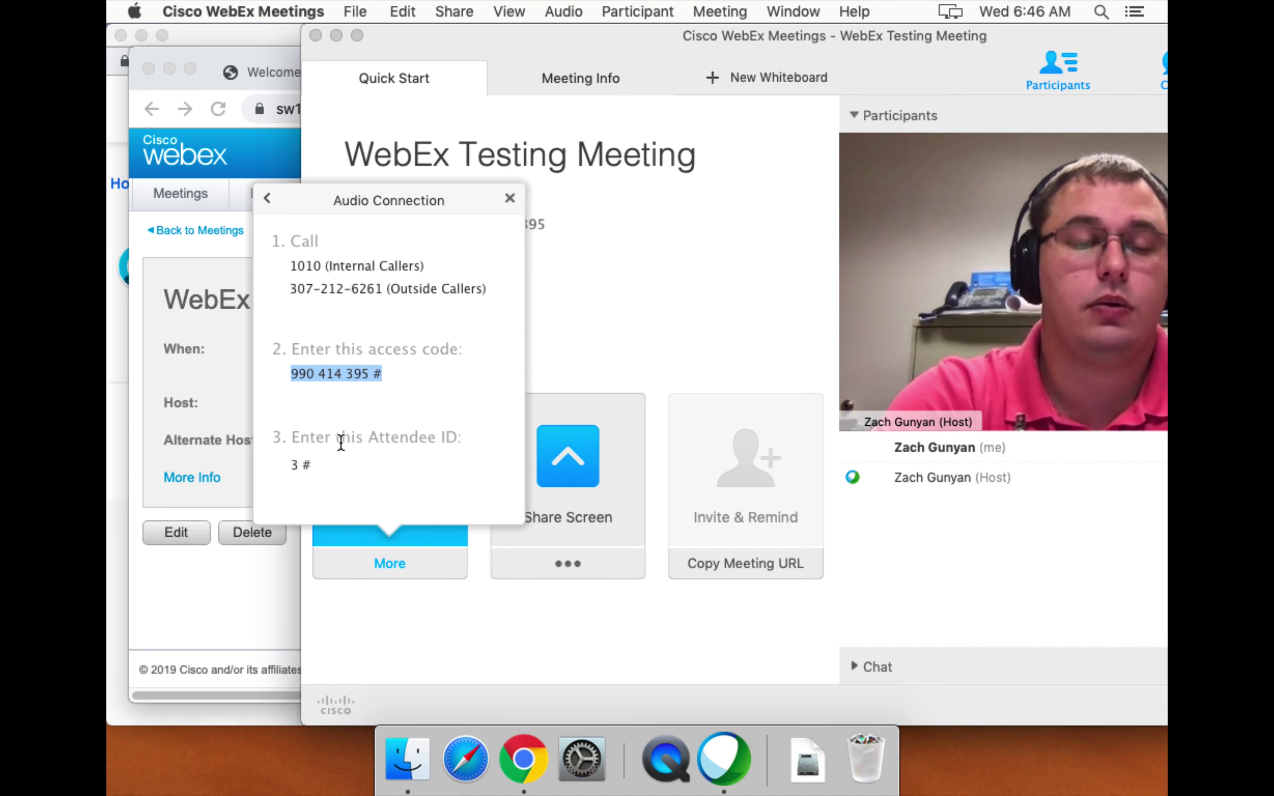
pyautogui.moveTo(291, 464); pyautogui.dragTo(305, 464)
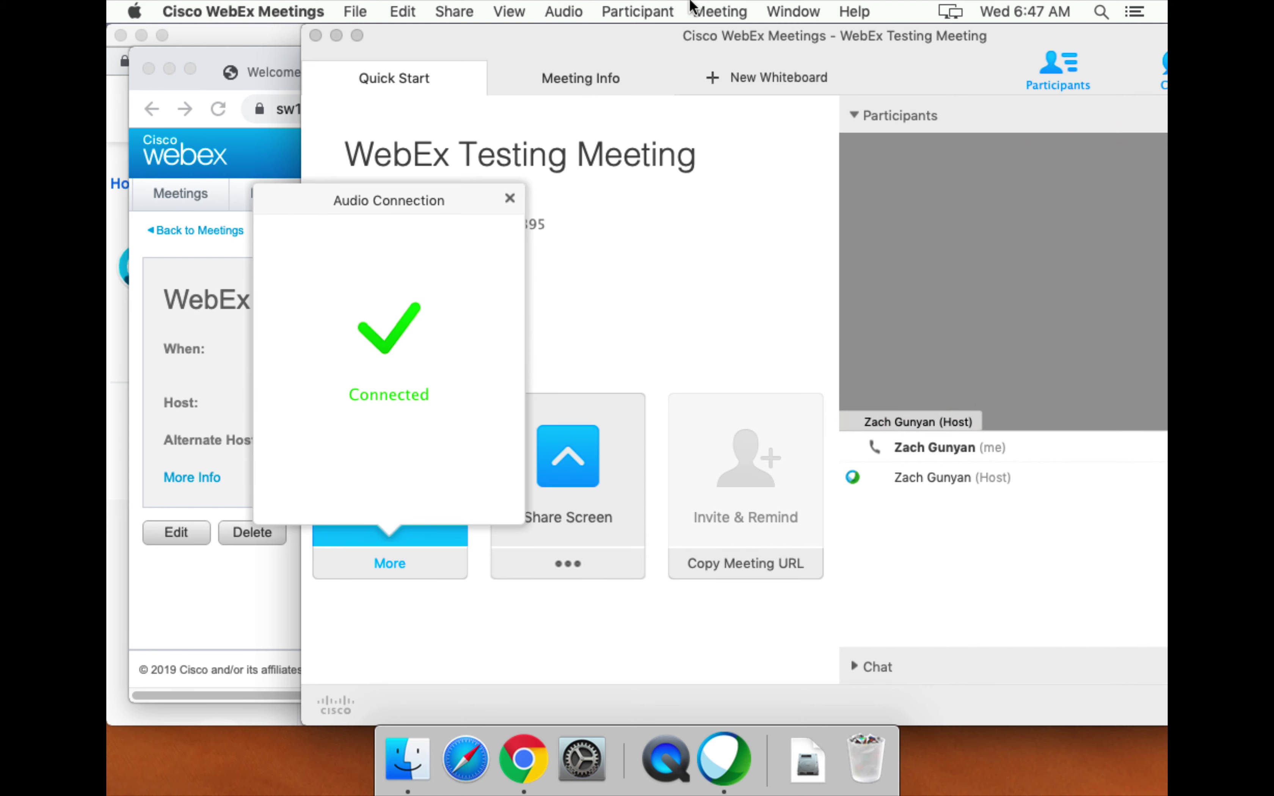
# Connect computer audio with Yeti Stereo Microphone as the microphone.
pyautogui.moveTo(892, 45); pyautogui.dragTo(700, 38)
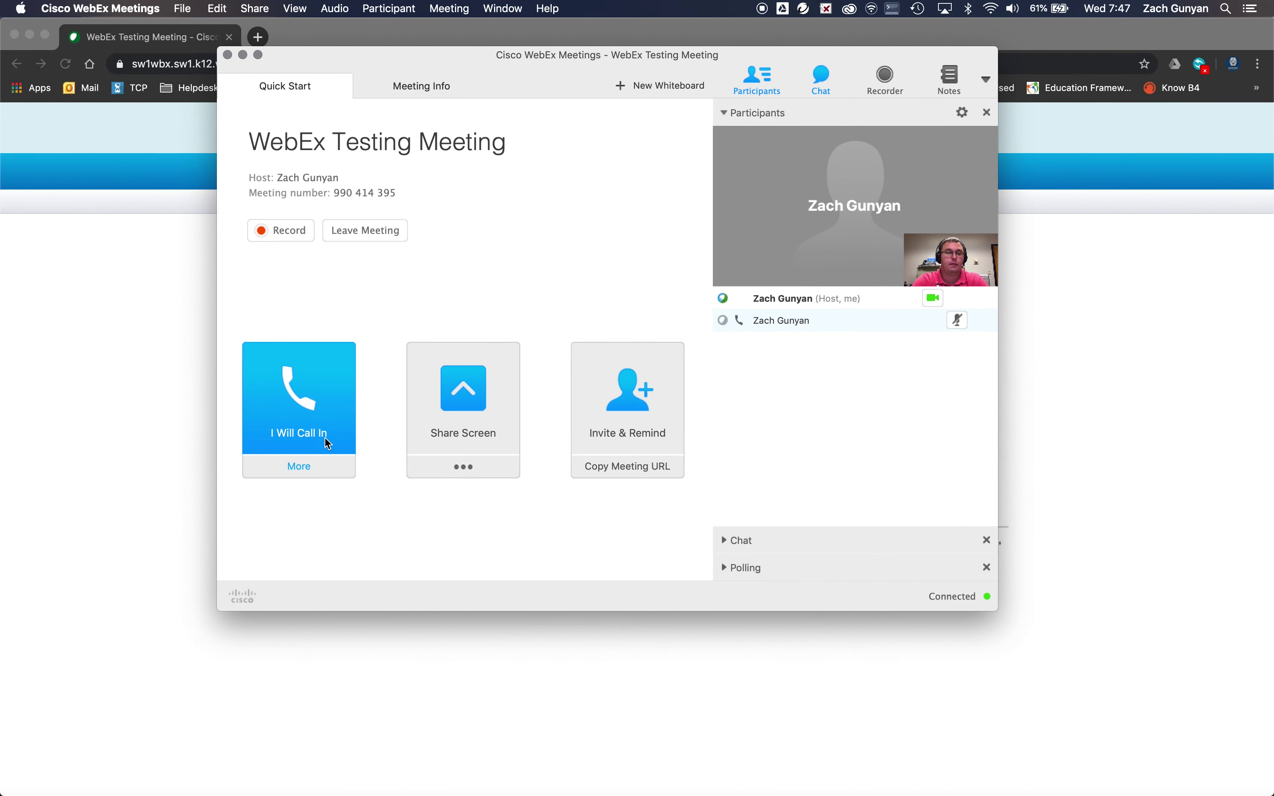
pyautogui.click(307, 468)
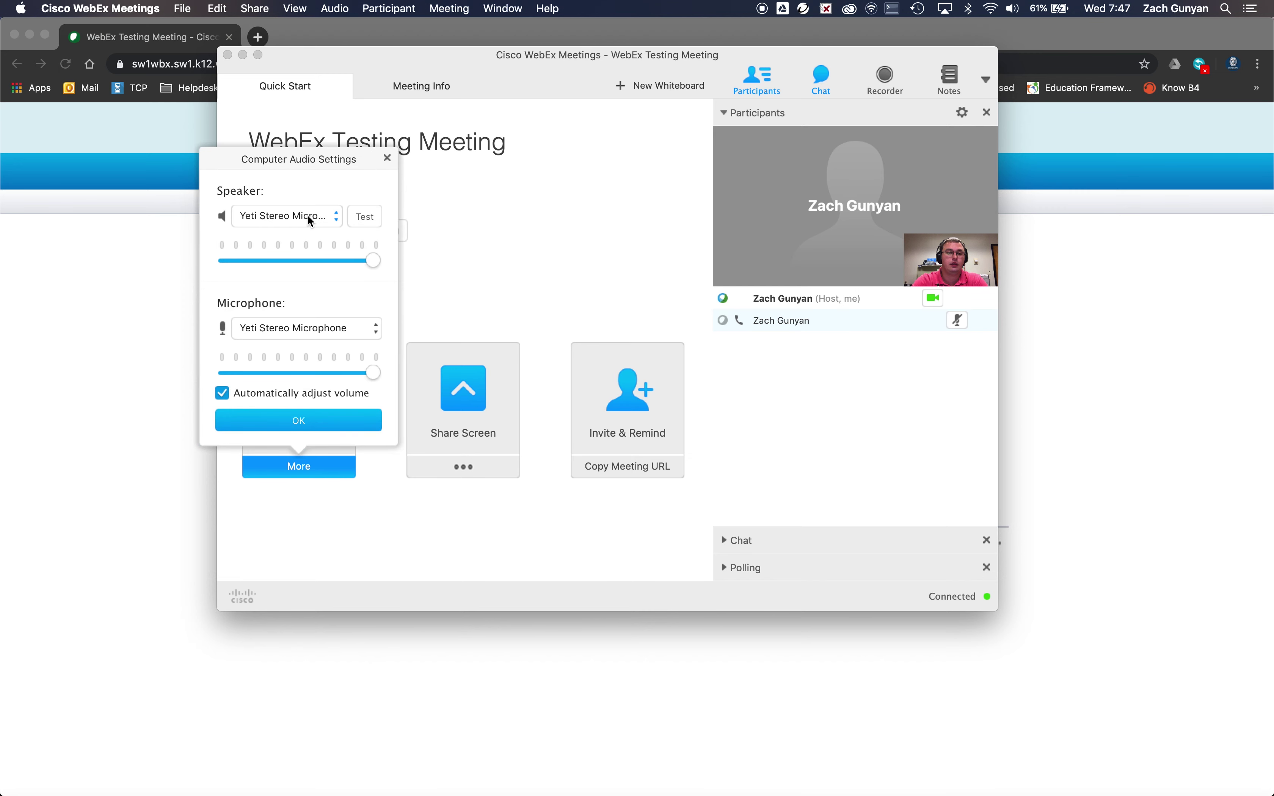
pyautogui.click(298, 329)
pyautogui.click(298, 328)
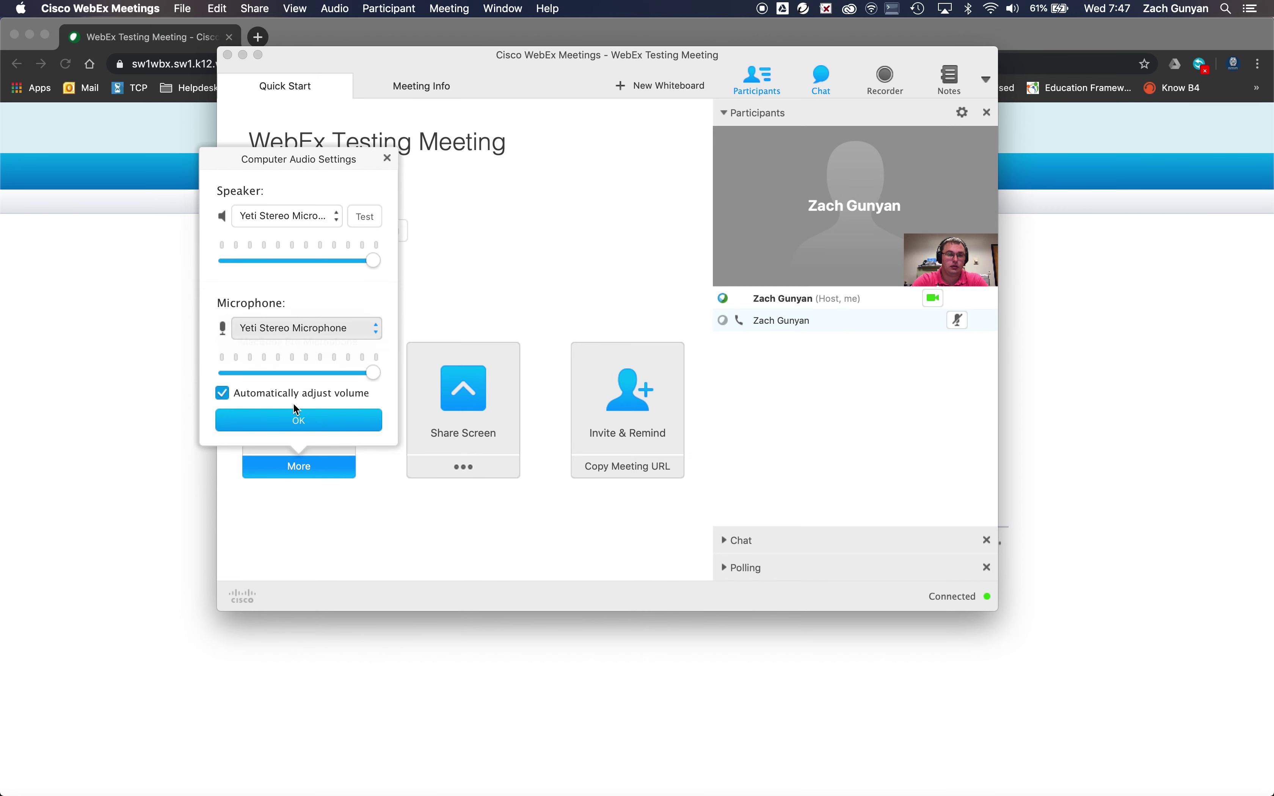
pyautogui.click(299, 420)
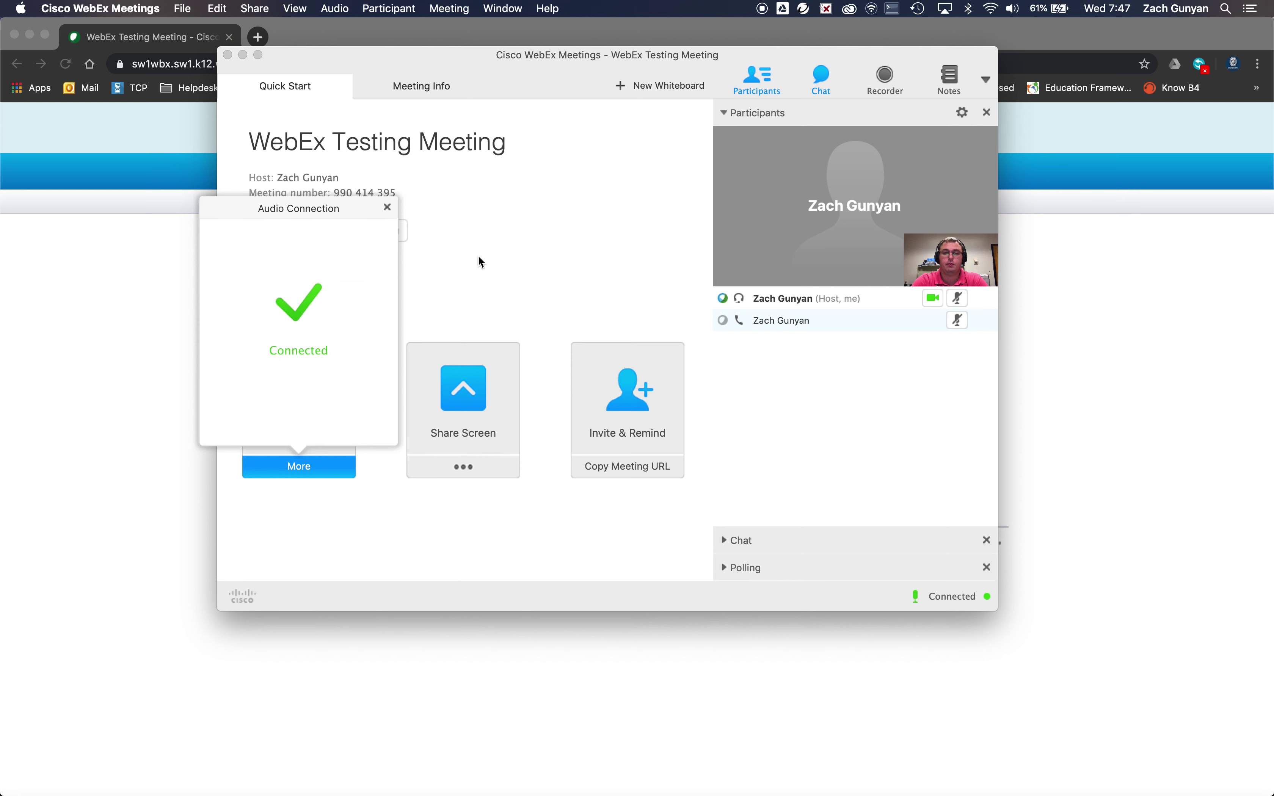
pyautogui.click(389, 206)
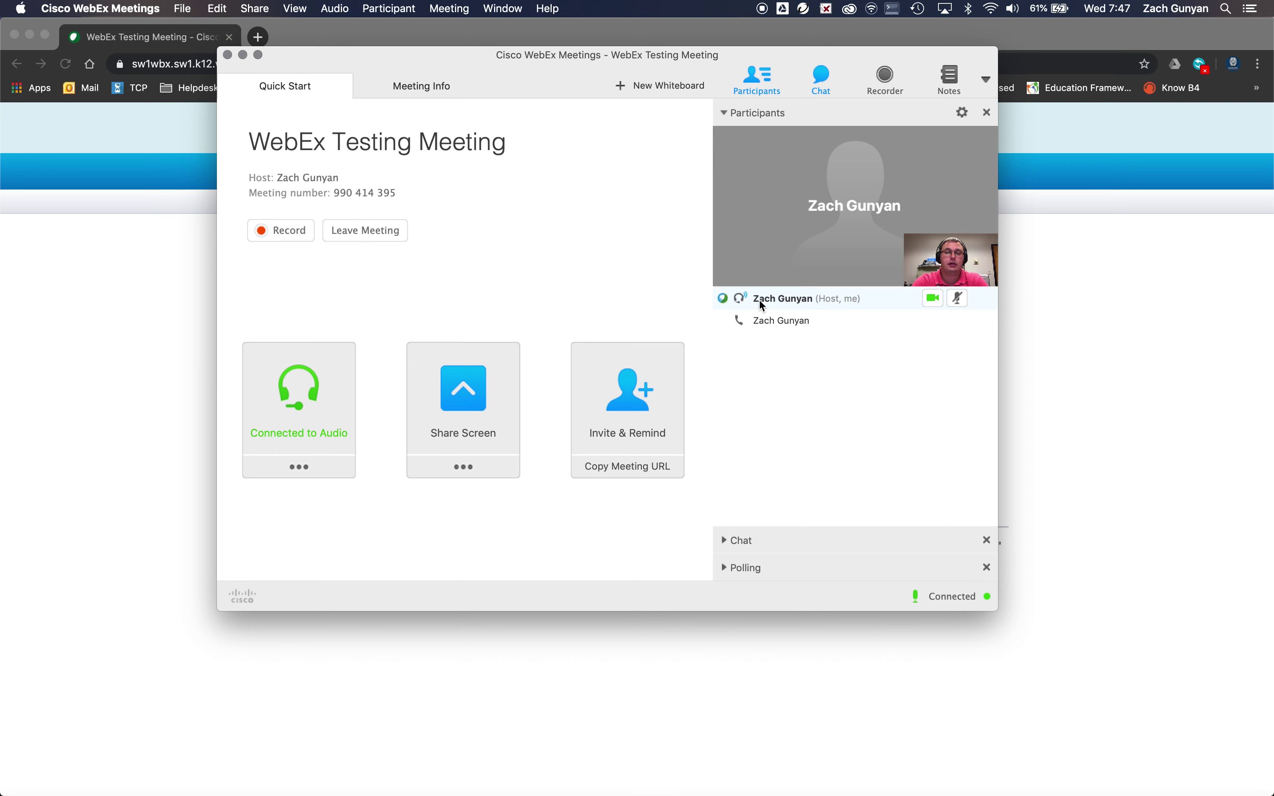
# Set both speaker and microphone to Yeti Stereo Microphone in the computer audio settings.
pyautogui.click(311, 471)
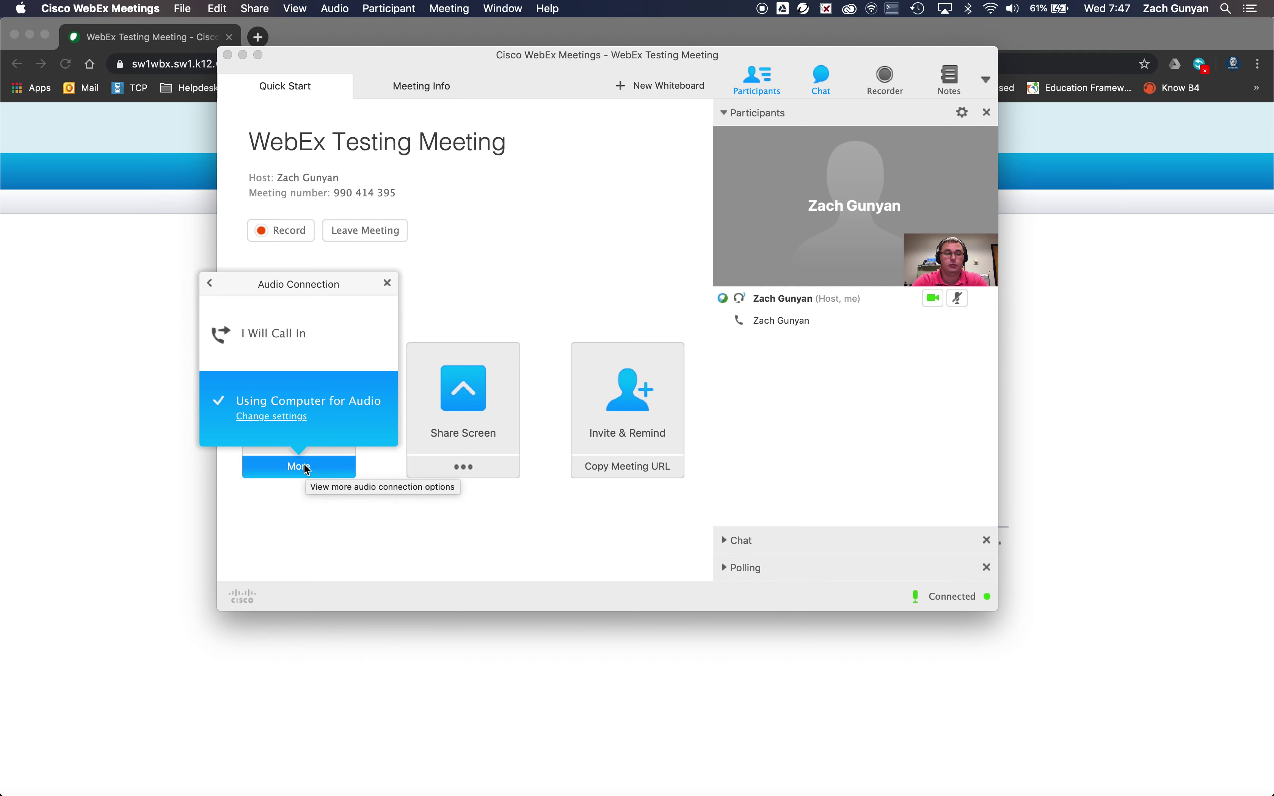
pyautogui.click(285, 417)
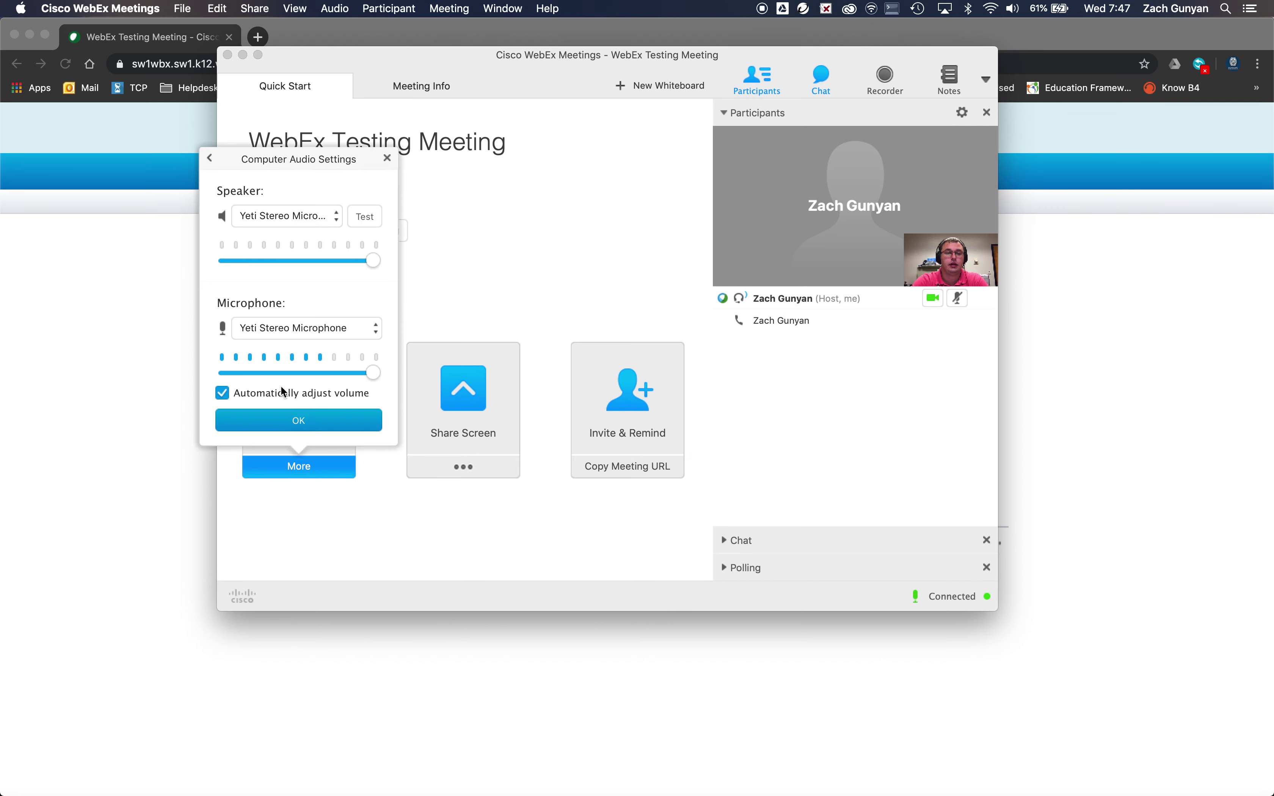
pyautogui.click(326, 215)
pyautogui.click(290, 216)
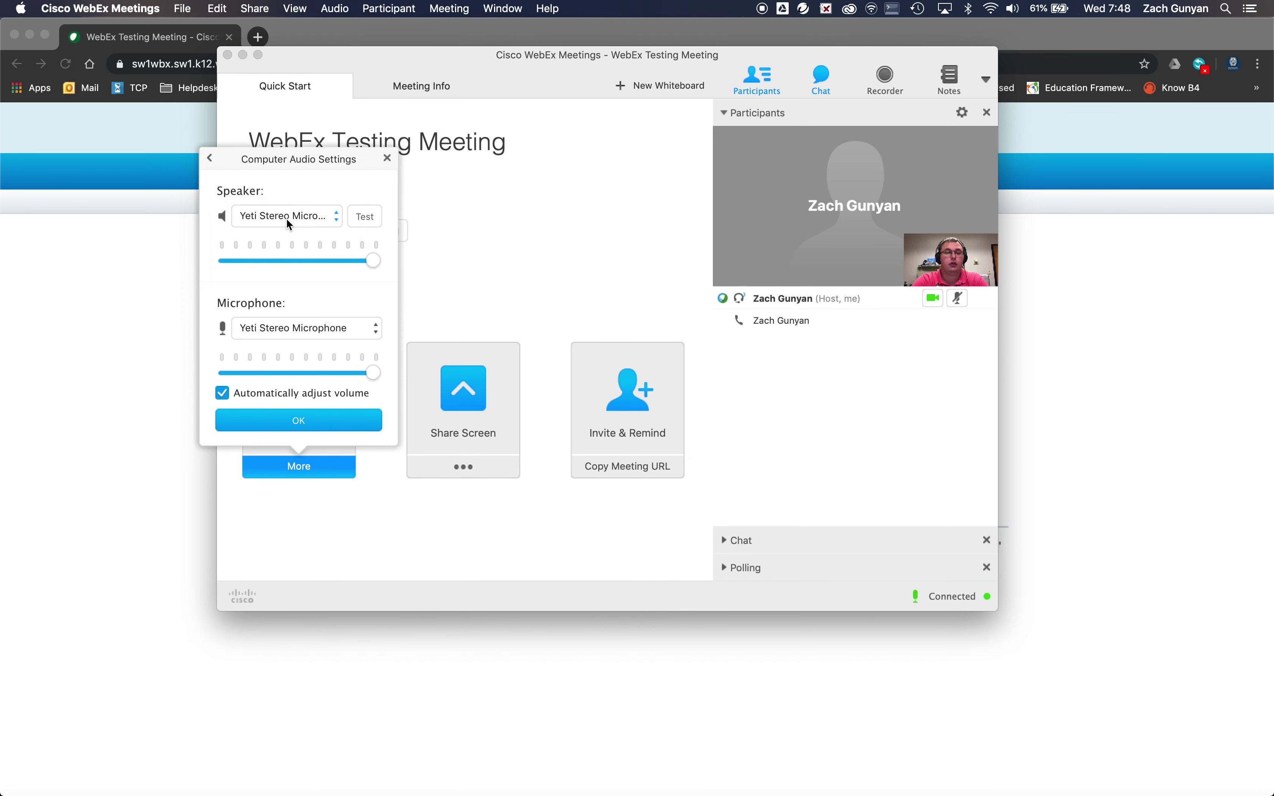
pyautogui.click(286, 218)
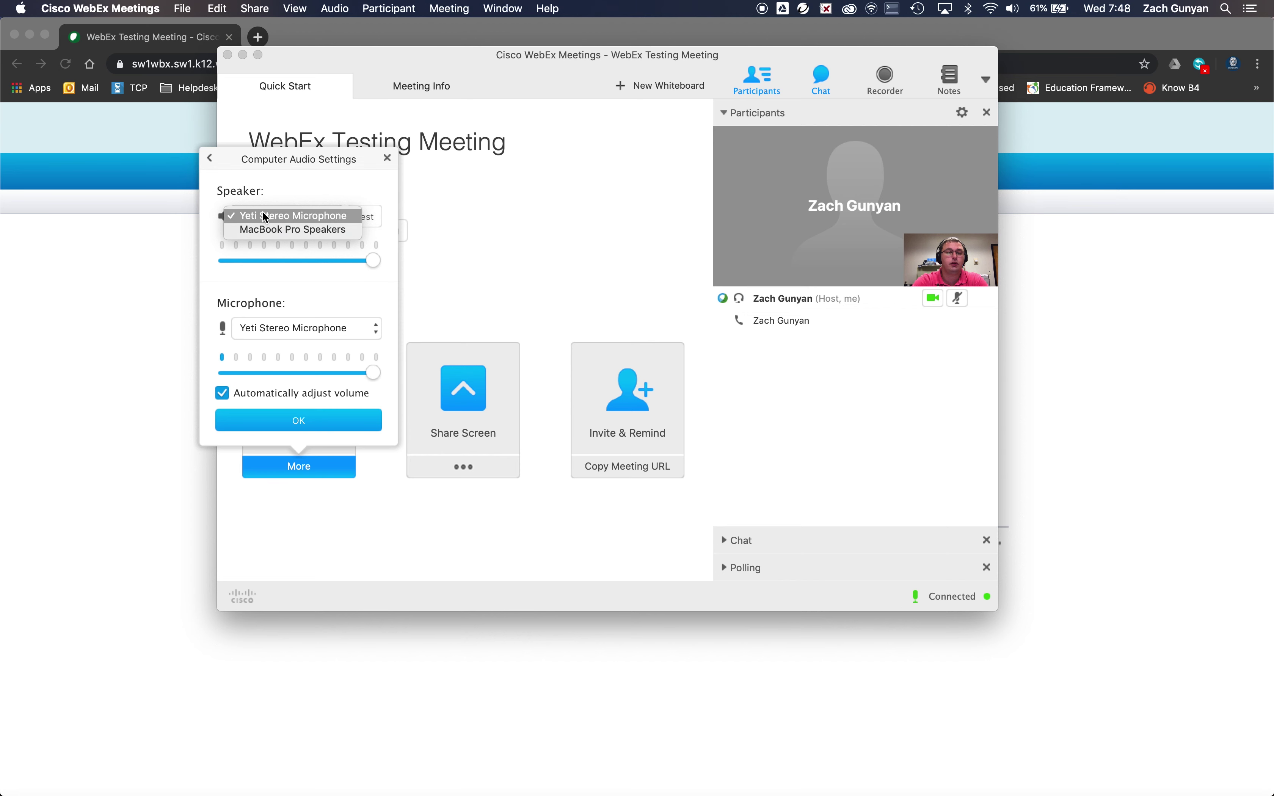
pyautogui.click(284, 329)
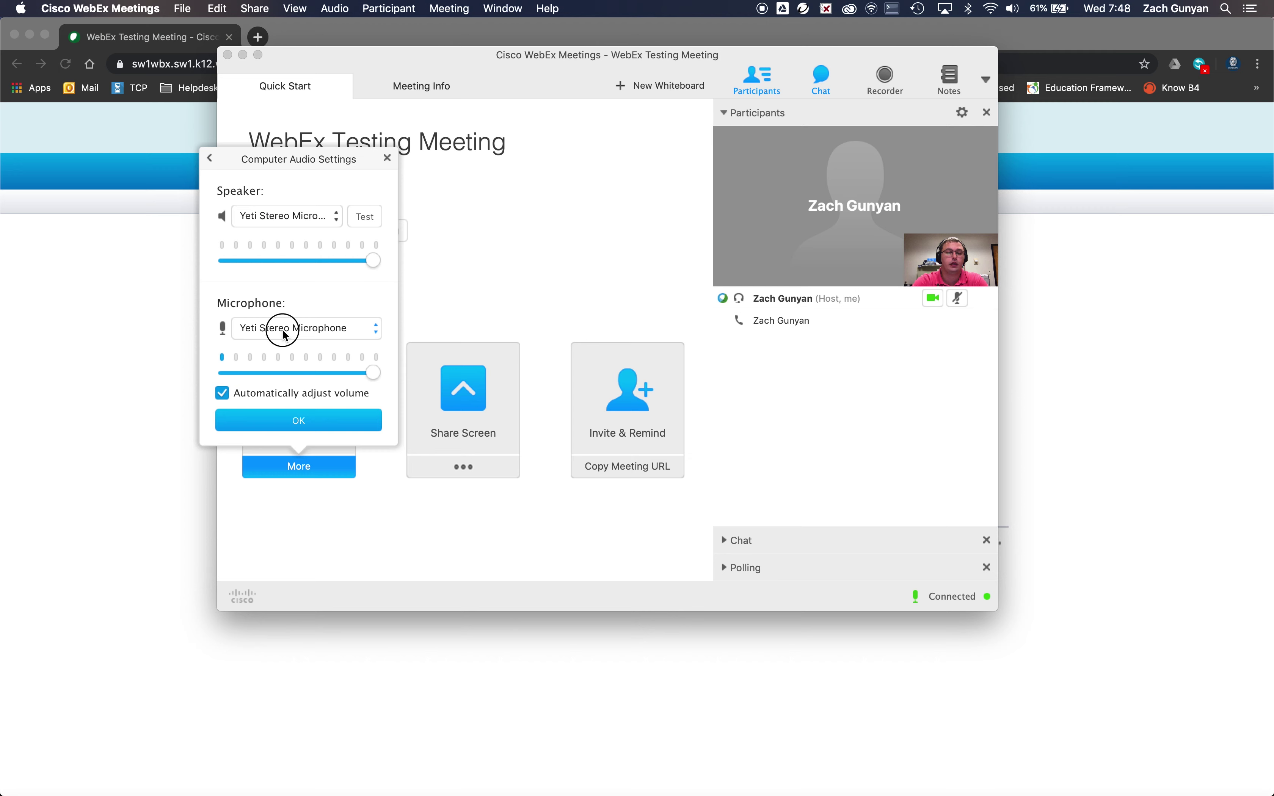
pyautogui.click(284, 331)
pyautogui.click(305, 290)
pyautogui.click(309, 416)
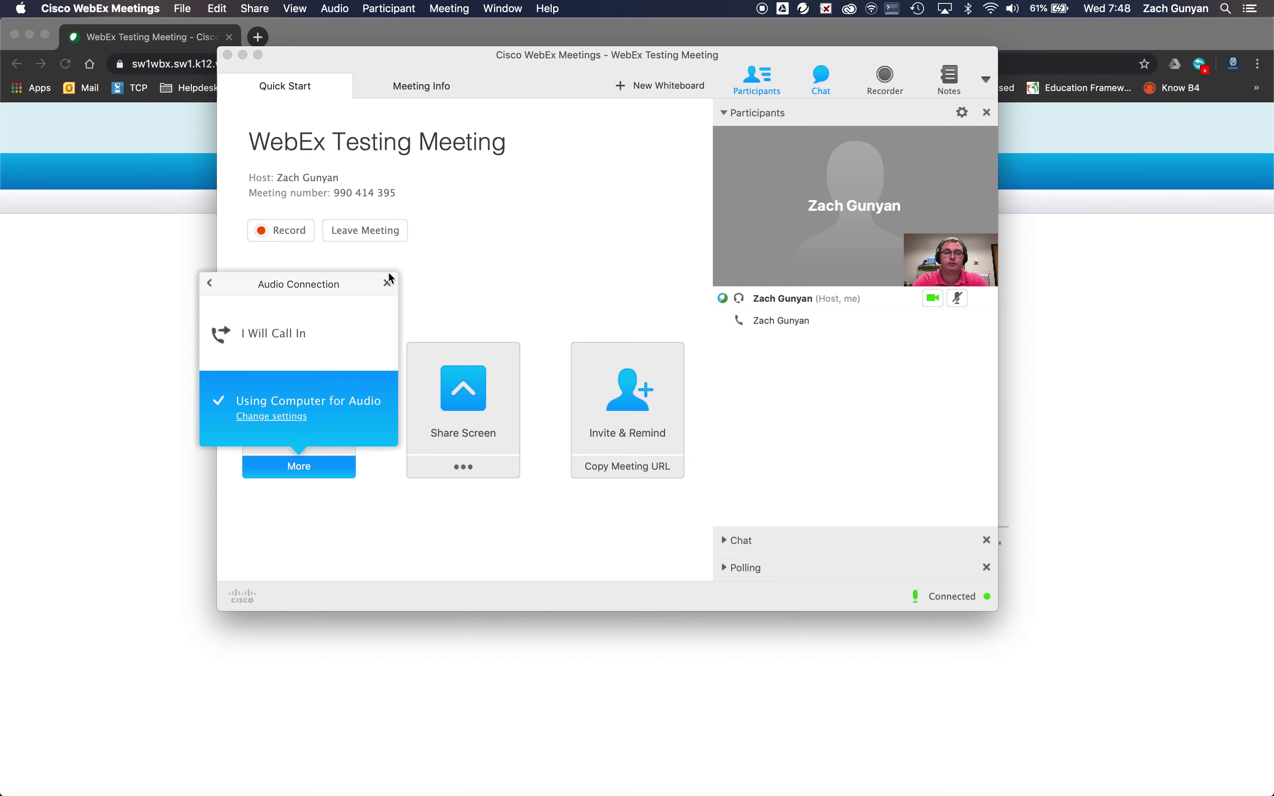
pyautogui.click(388, 284)
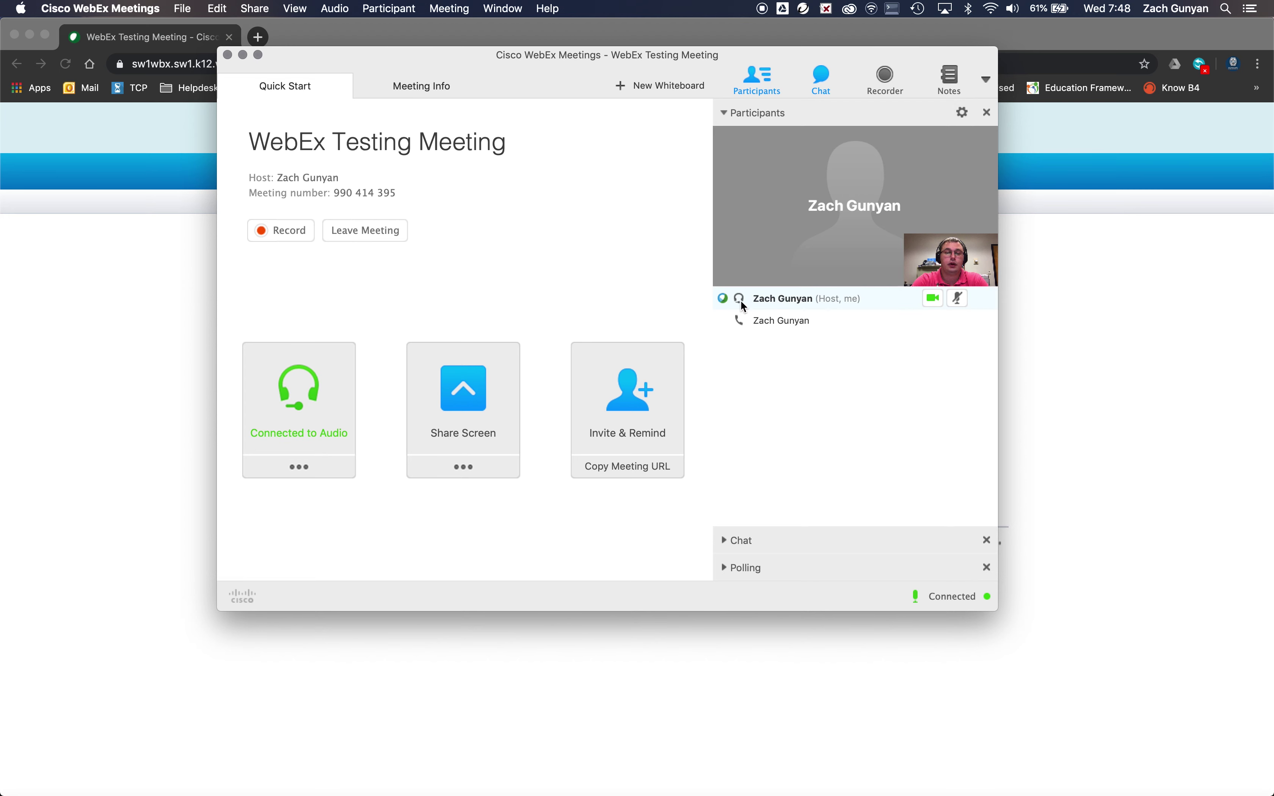
# Share the screen, minimize Chrome, and position the remote desktop window.
pyautogui.moveTo(743, 307)
pyautogui.click(472, 405)
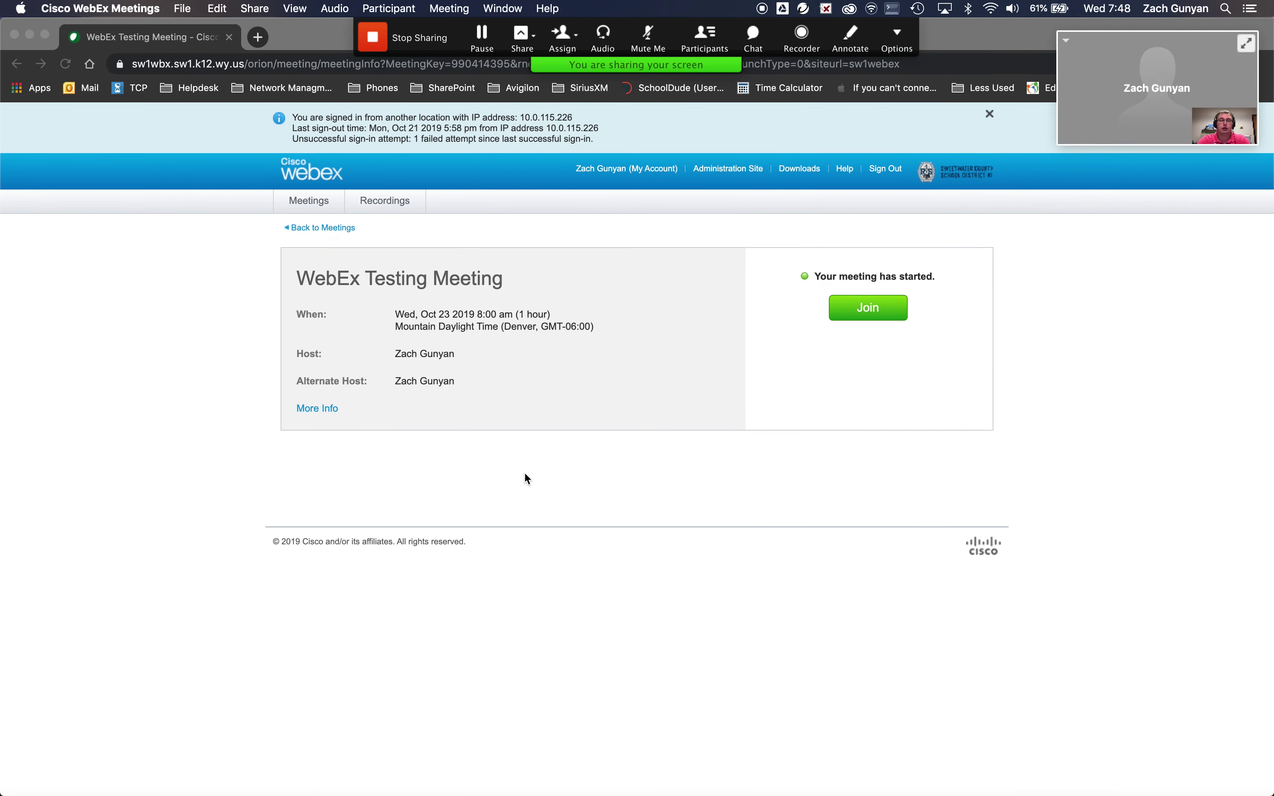
pyautogui.click(30, 34)
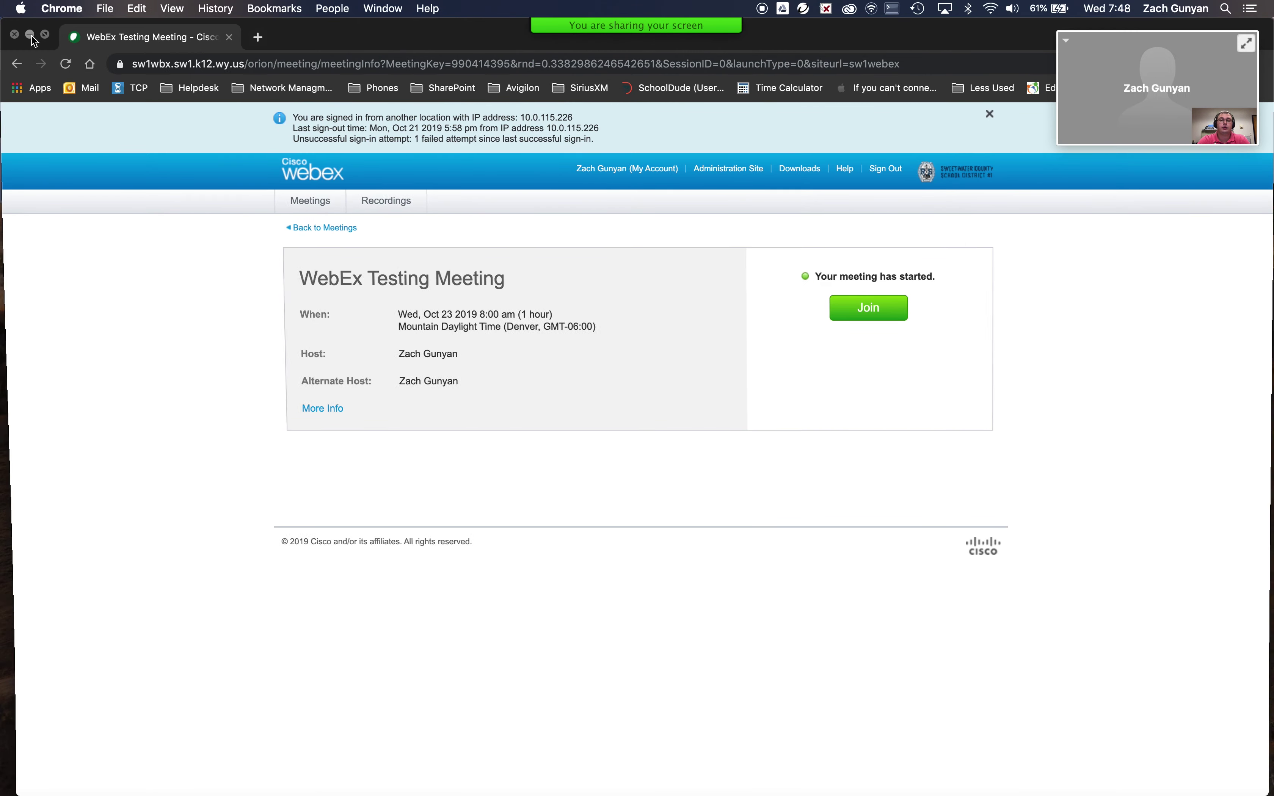
pyautogui.moveTo(439, 85); pyautogui.dragTo(426, 76)
# Dismiss the unexpected-quit report and stop screen sharing.
pyautogui.moveTo(621, 774)
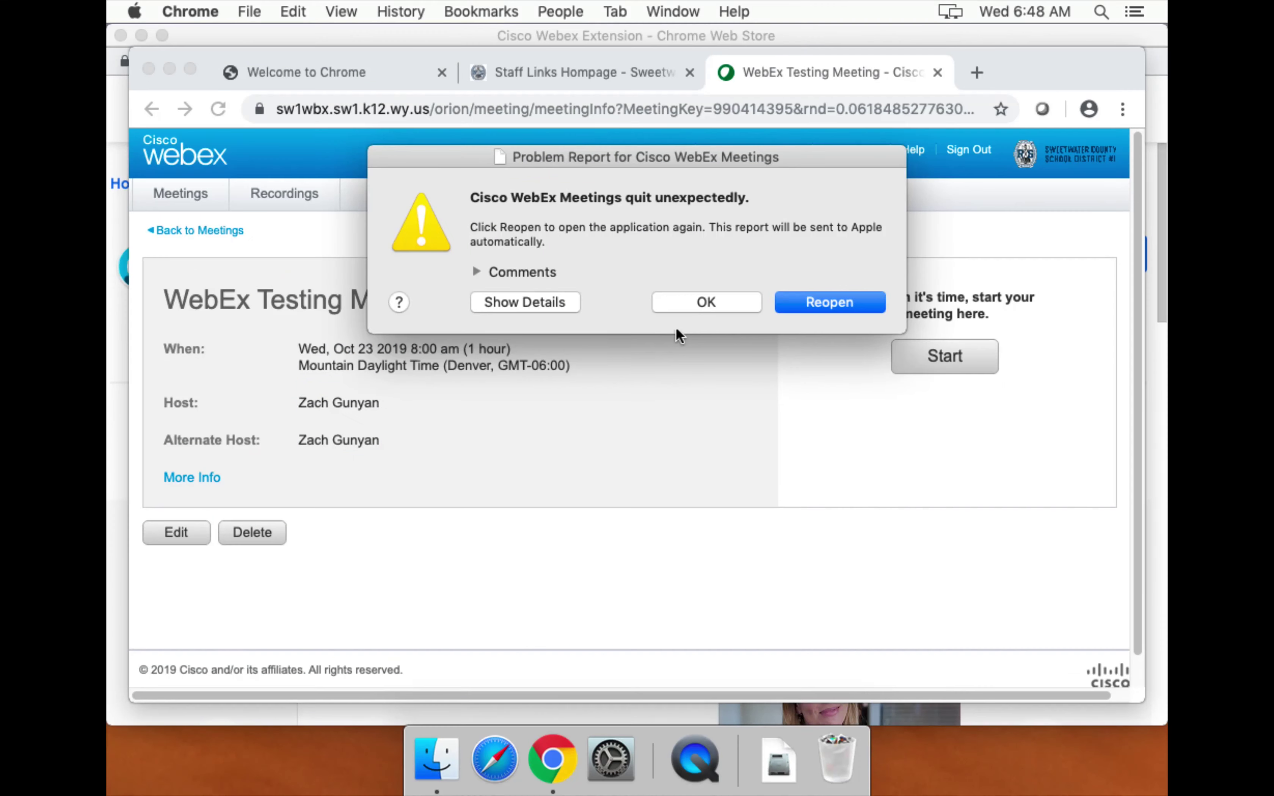
pyautogui.click(704, 302)
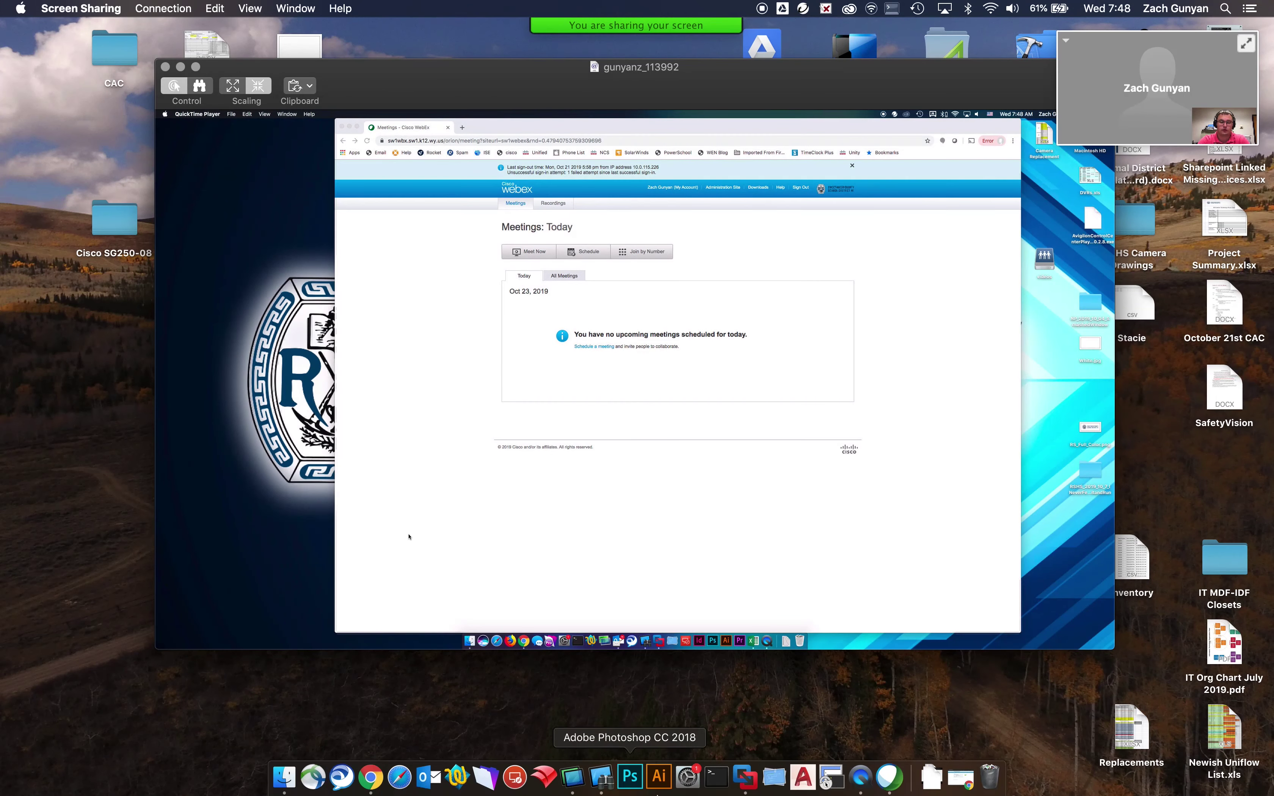
pyautogui.moveTo(646, 33)
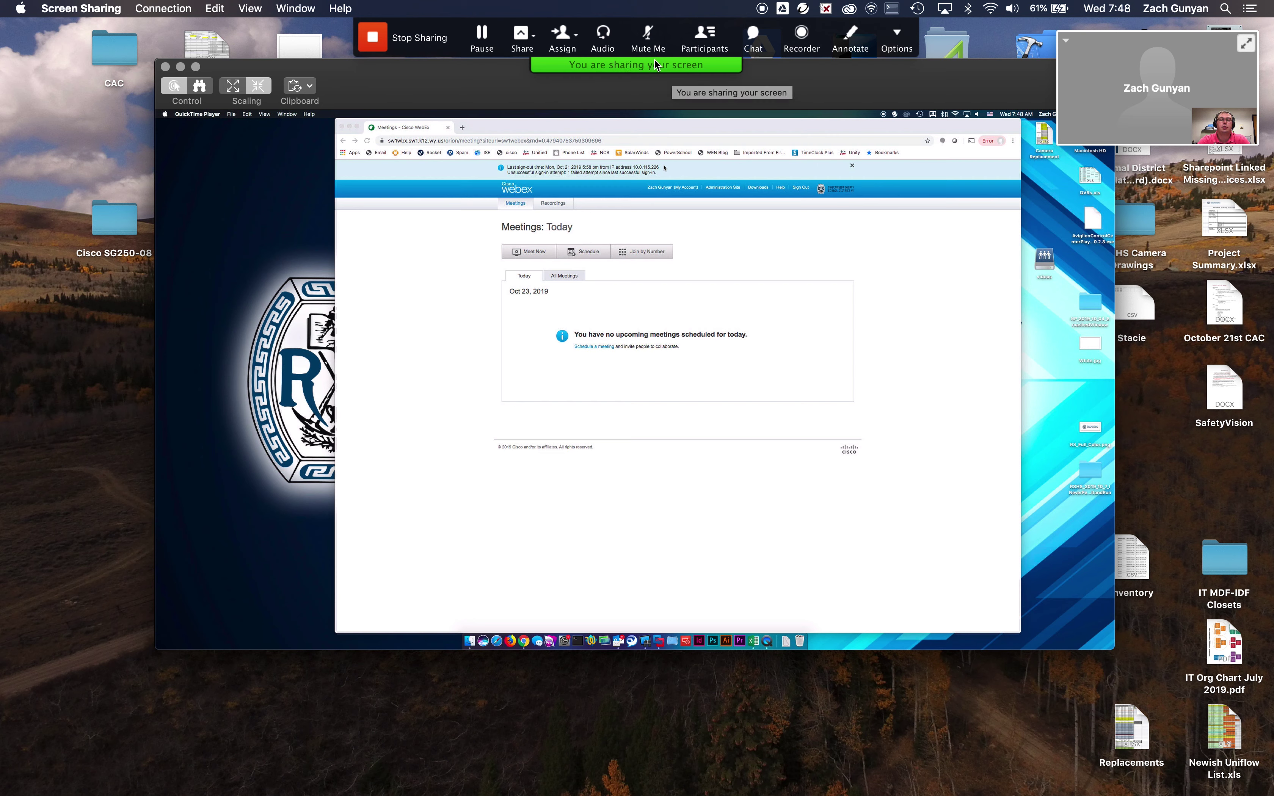
pyautogui.click(376, 38)
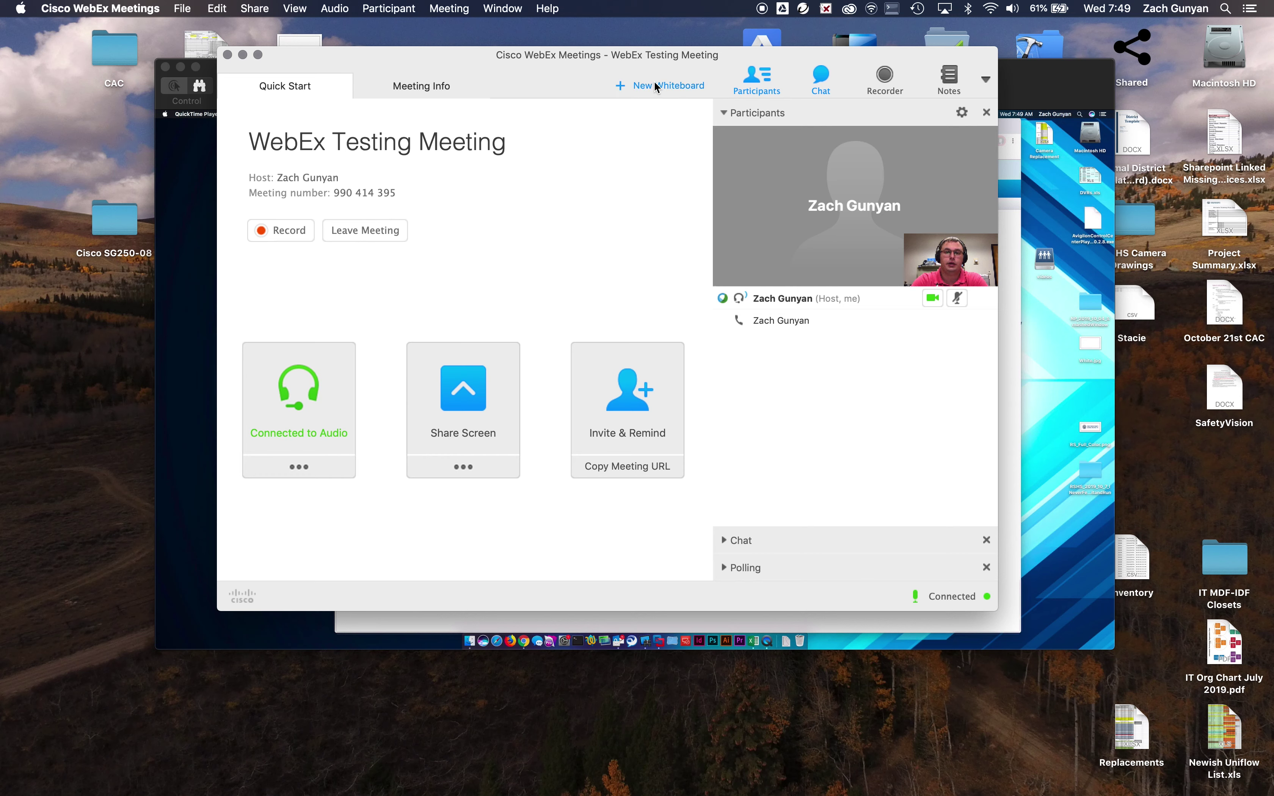
# Share IT Org Chart July 2019.pdf from the Desktop via Share File.
pyautogui.click(474, 471)
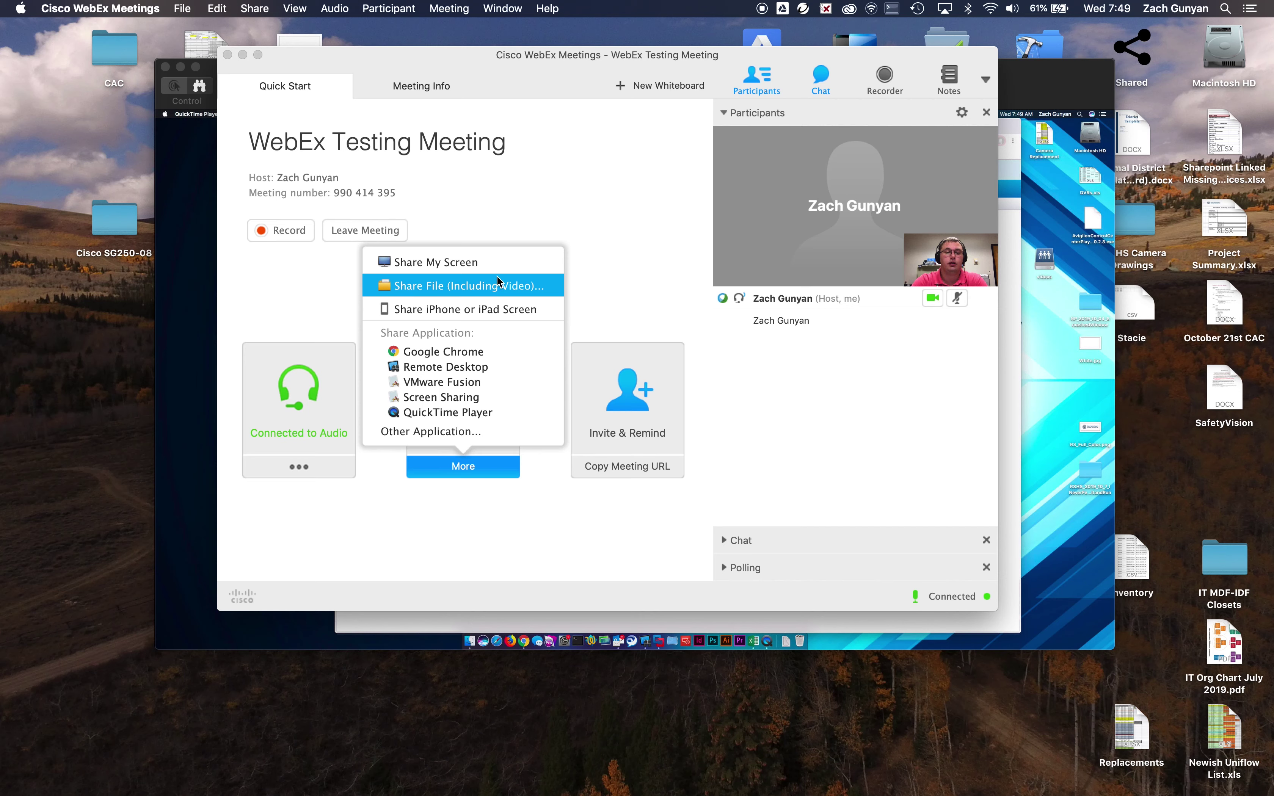
pyautogui.click(624, 280)
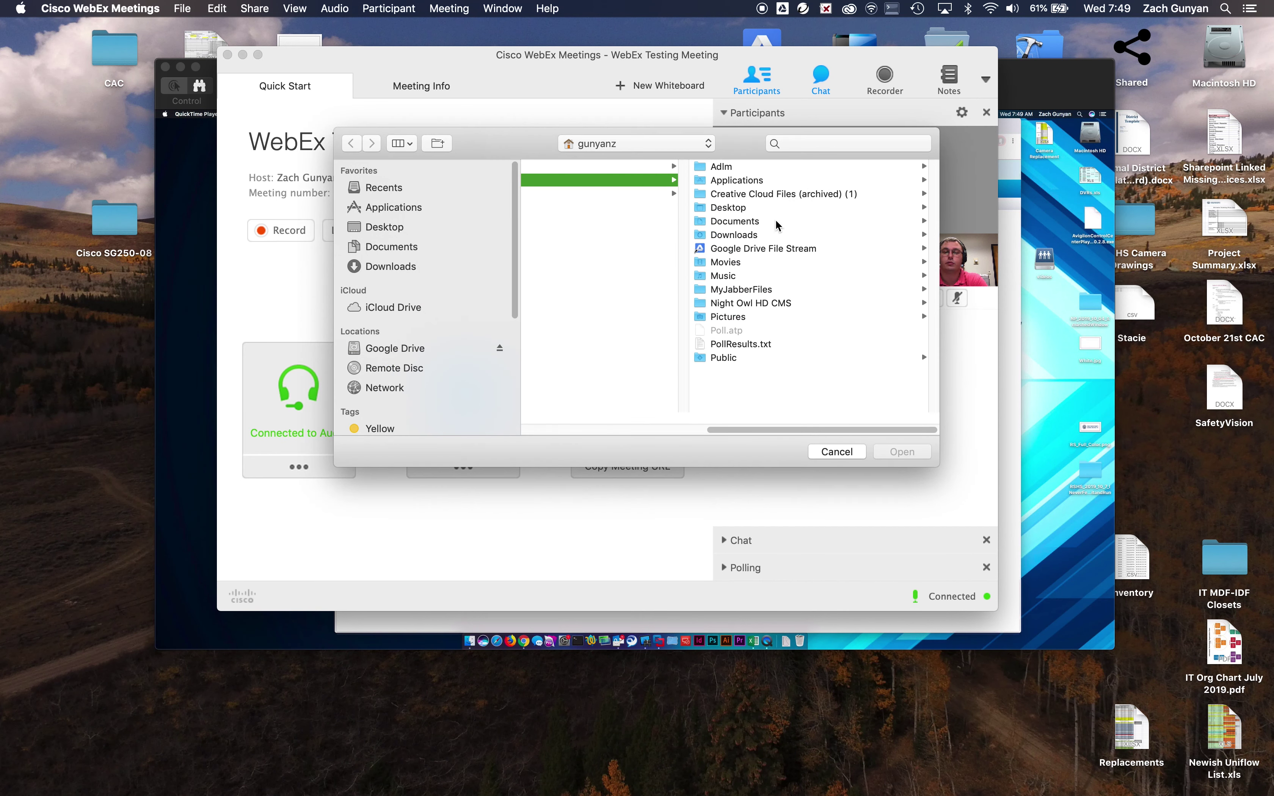
pyautogui.click(729, 210)
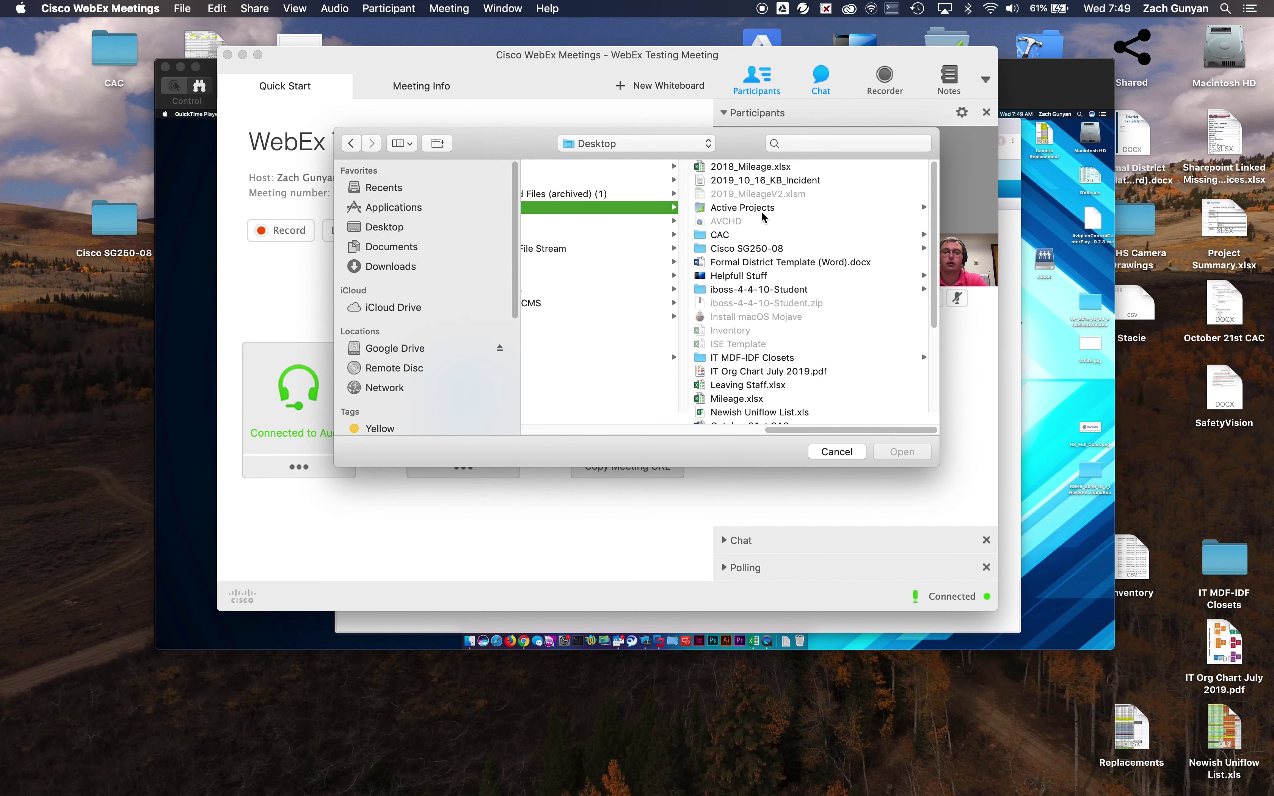
pyautogui.scroll(-10, 768, 238)
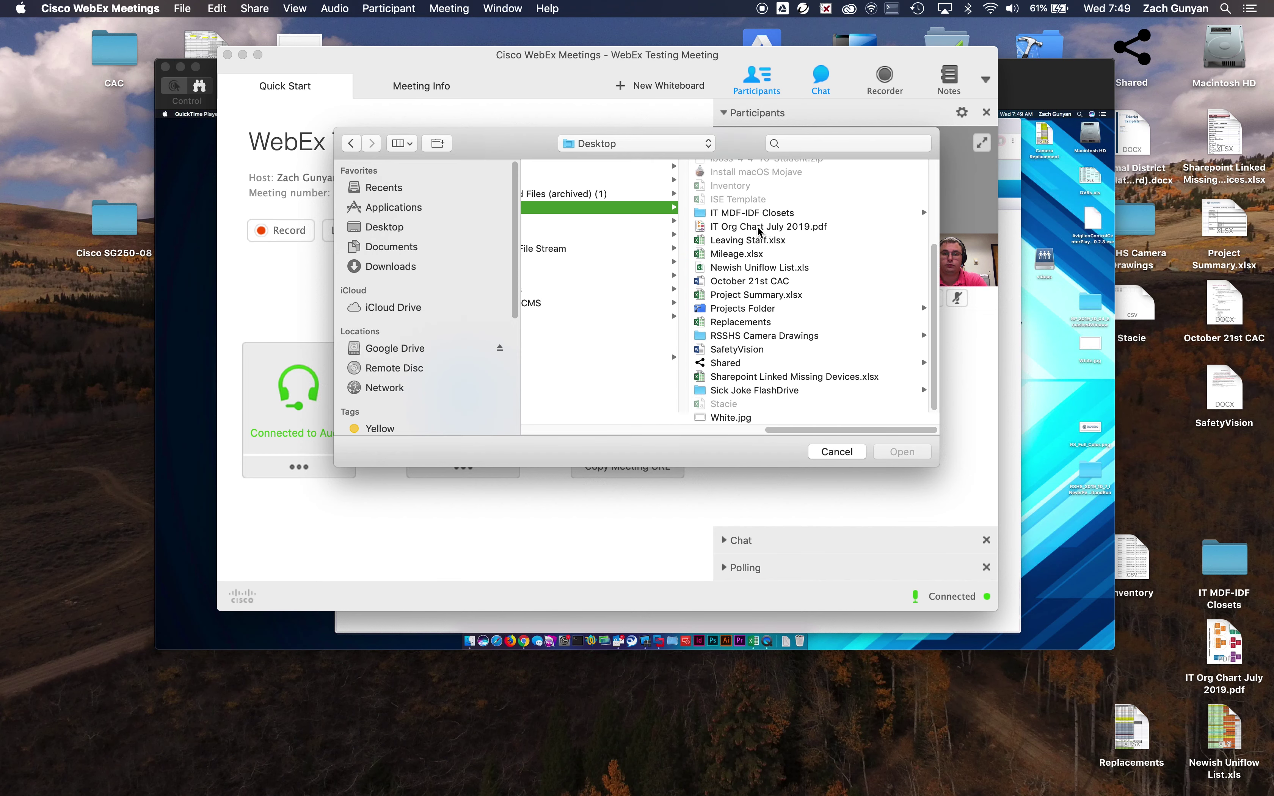
pyautogui.click(759, 226)
pyautogui.click(902, 452)
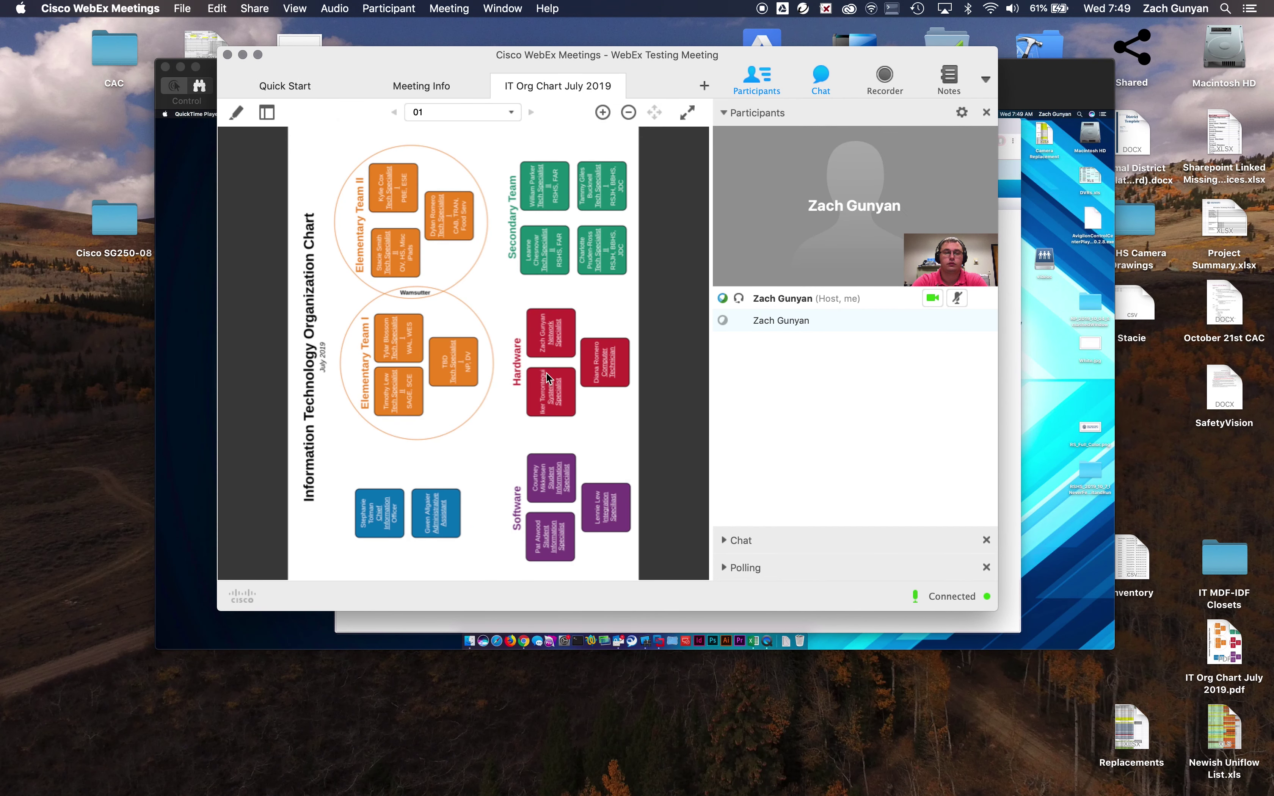
# Place a labelled arrow annotation on Elementary Team II in the org chart.
pyautogui.click(236, 112)
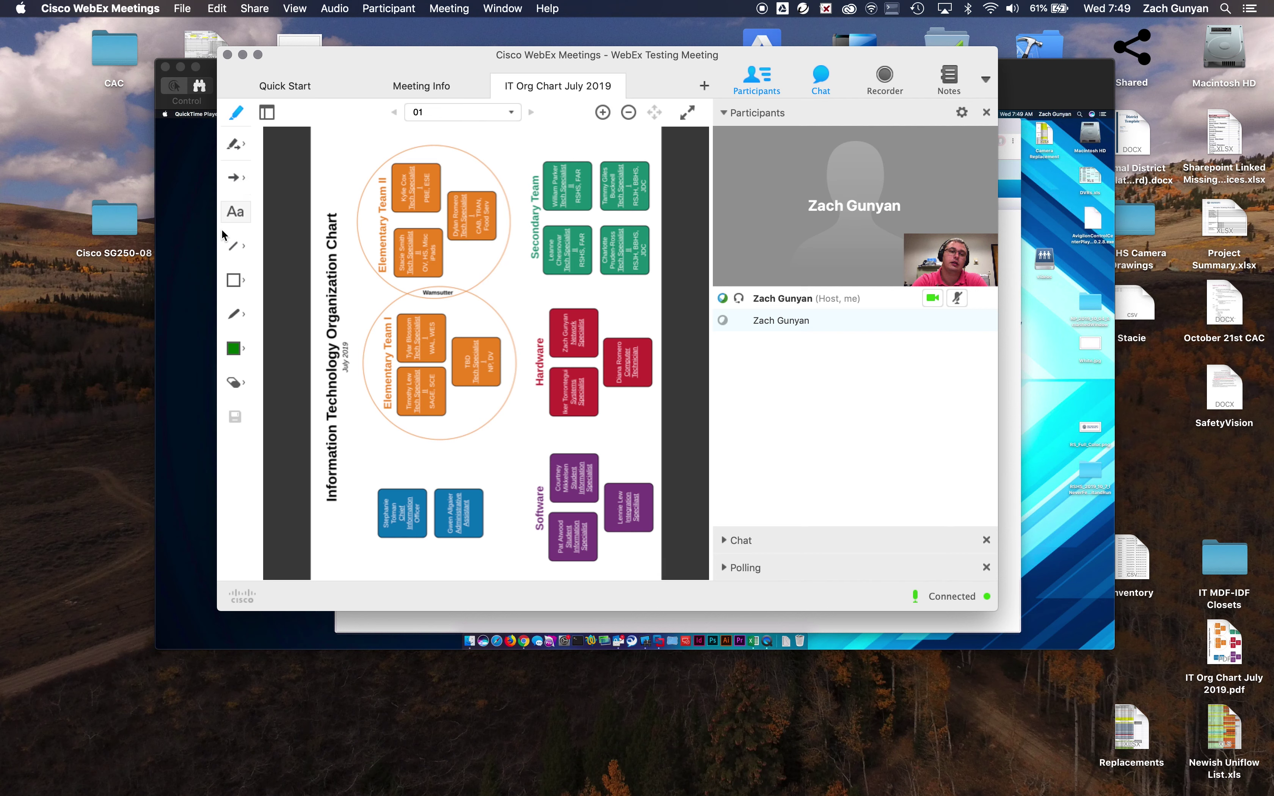
pyautogui.click(237, 177)
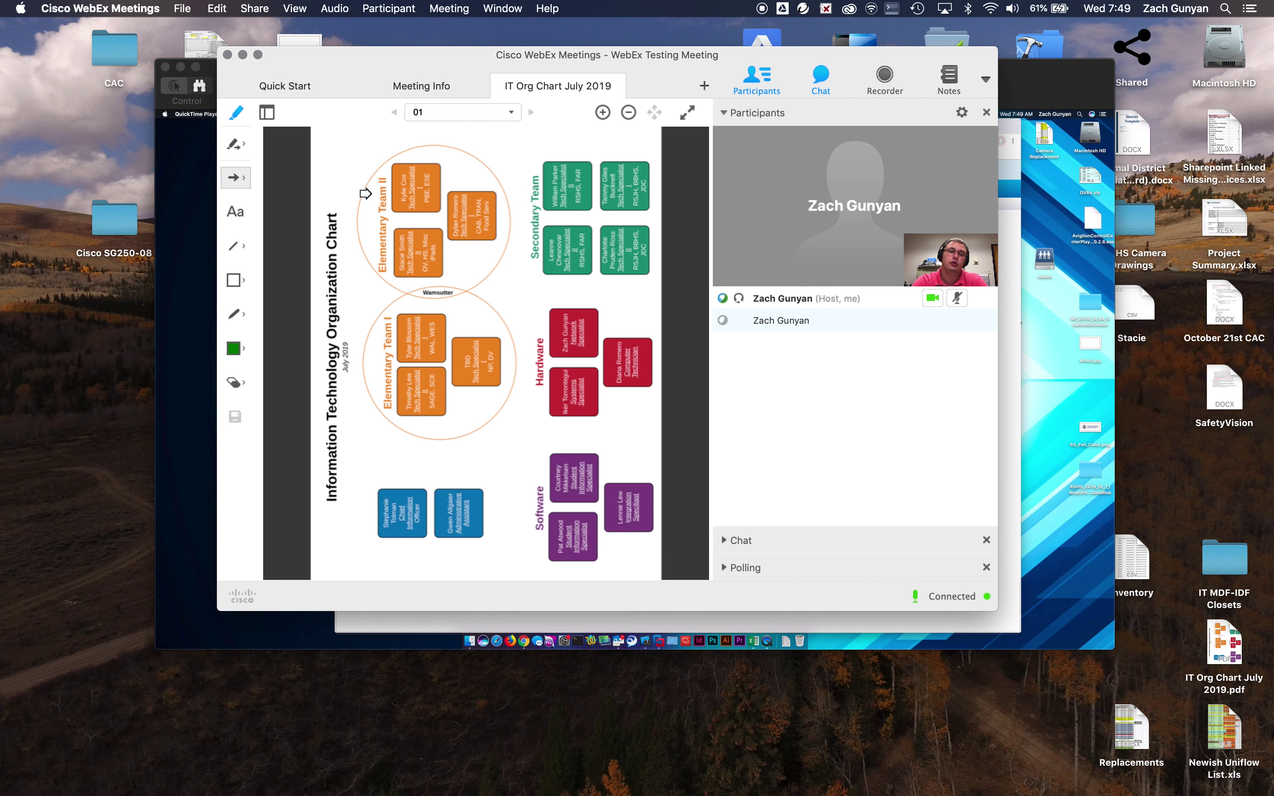
pyautogui.click(377, 182)
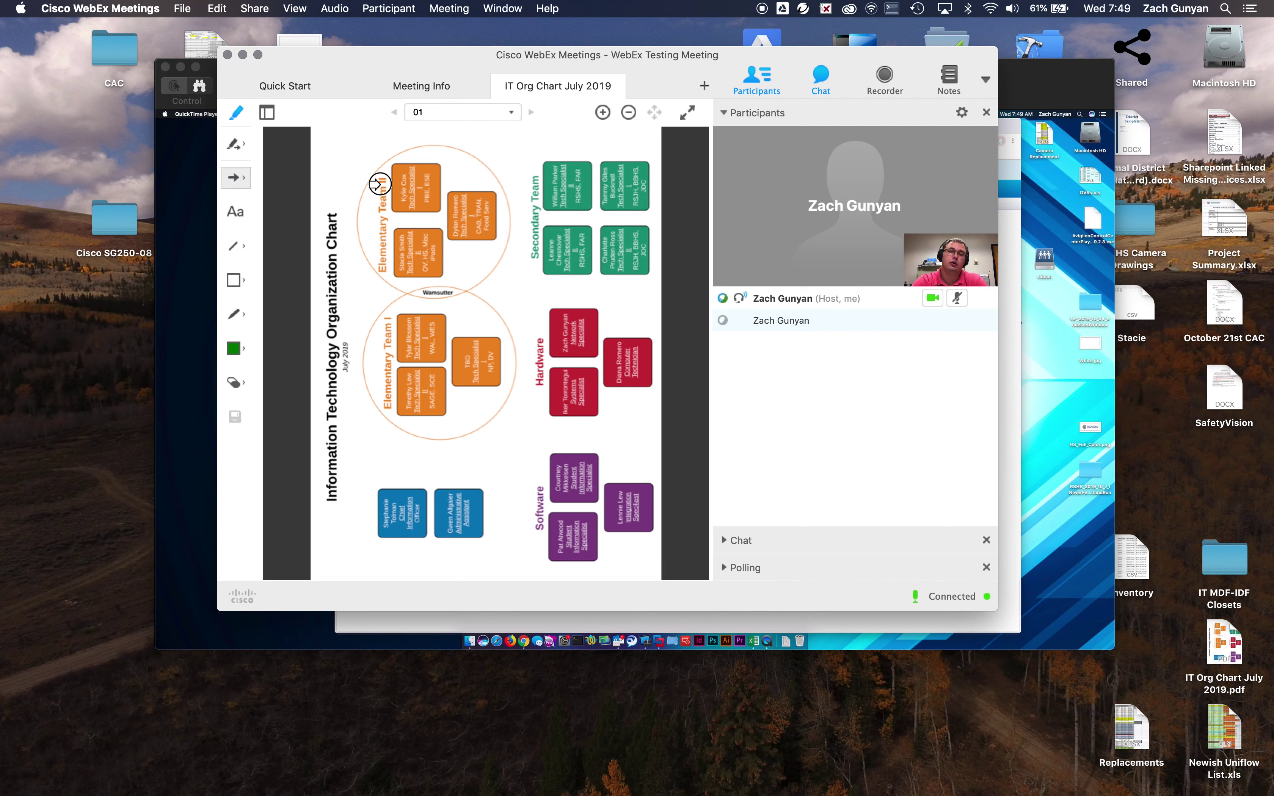
pyautogui.click(236, 113)
pyautogui.click(237, 116)
pyautogui.click(237, 115)
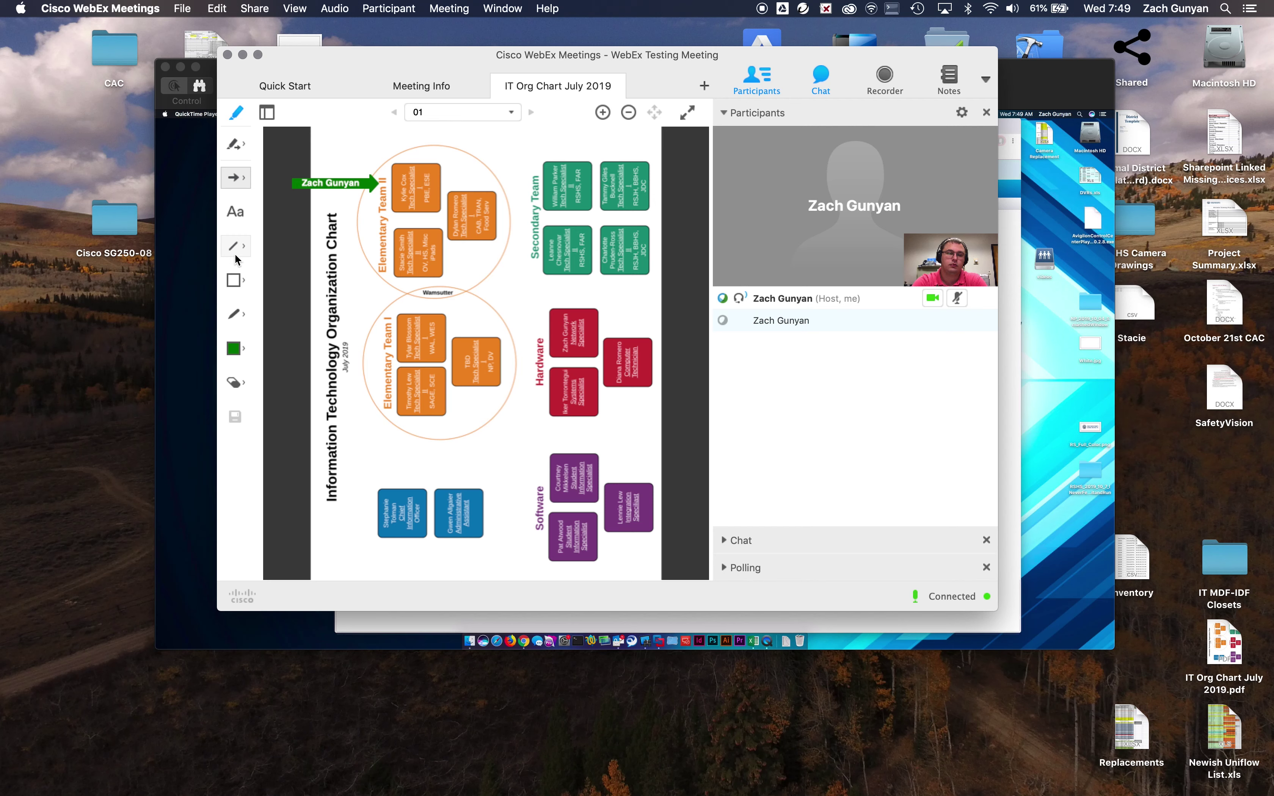
# Circle the right Elementary Team II box and draw a stroke toward Secondary Team with the blue pencil.
pyautogui.click(238, 311)
pyautogui.click(235, 348)
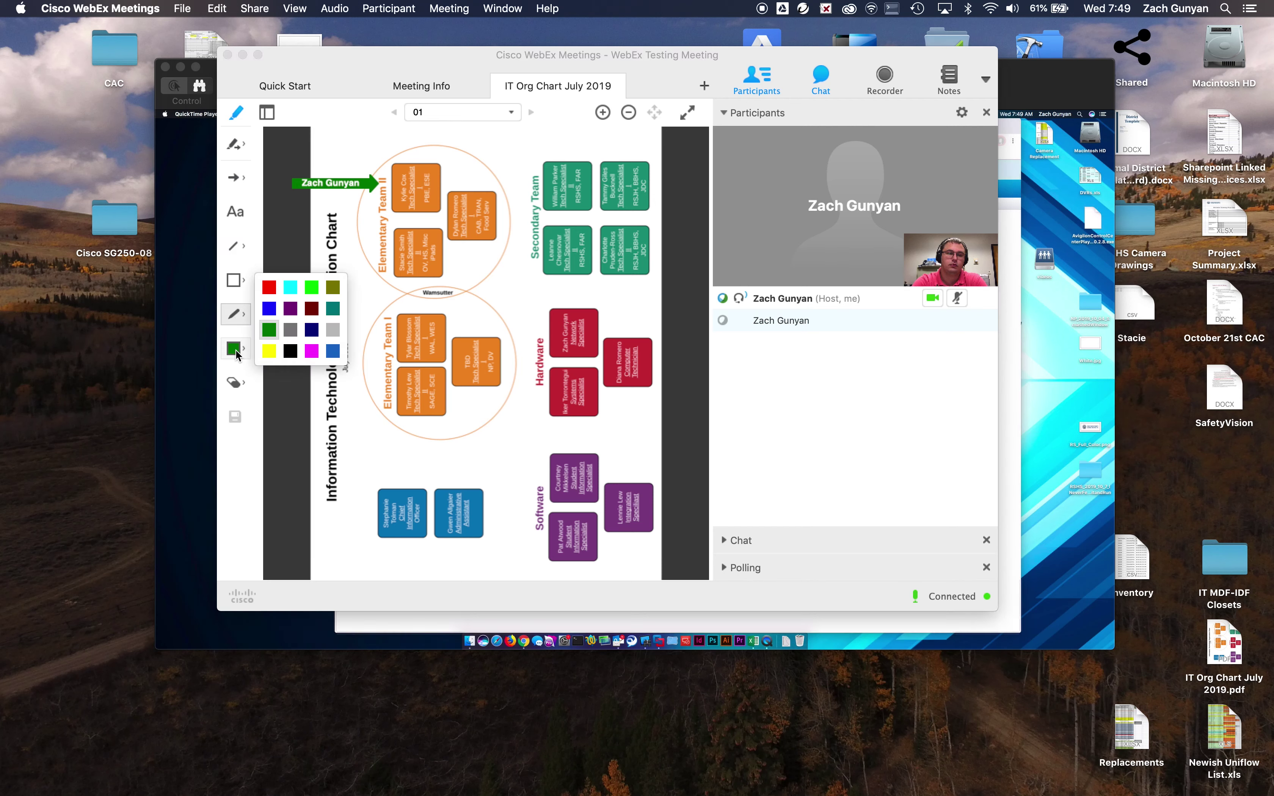
pyautogui.click(268, 309)
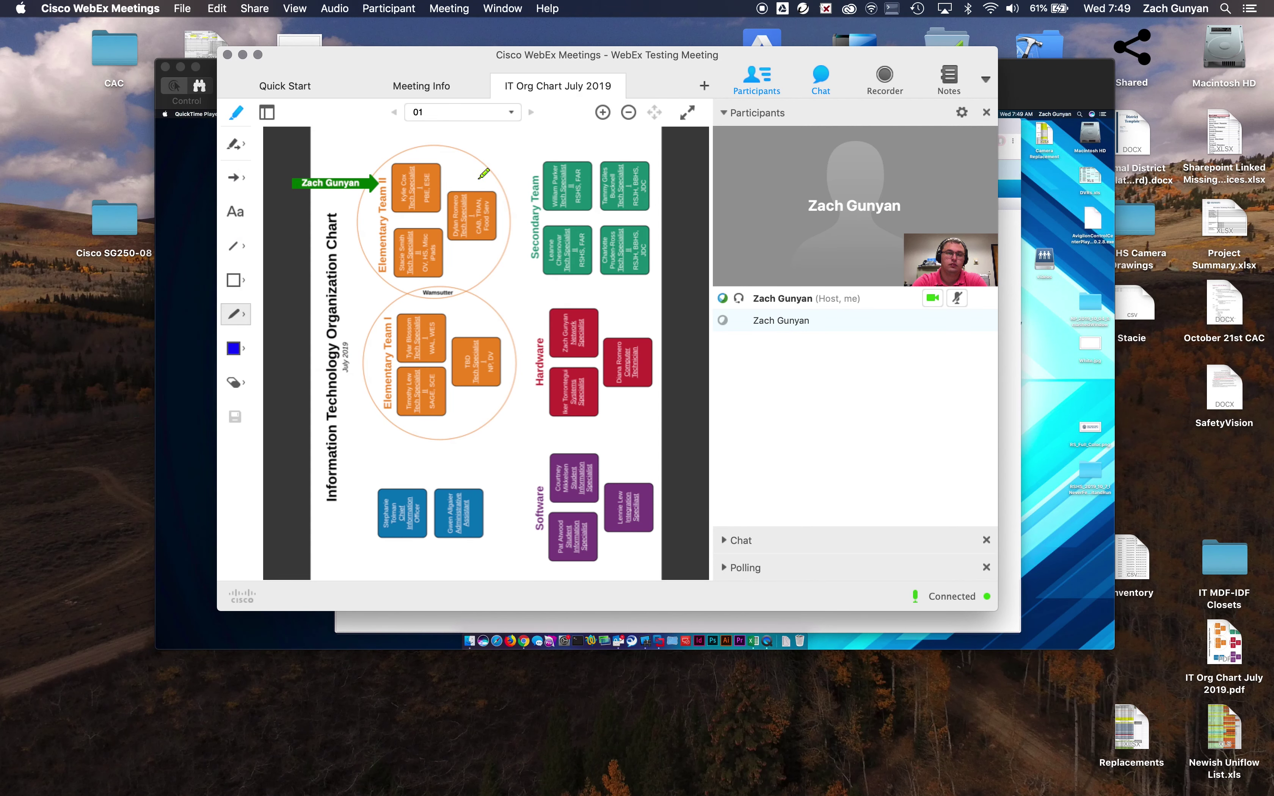
pyautogui.moveTo(479, 178)
pyautogui.mouseDown()
pyautogui.moveTo(421, 216)
pyautogui.moveTo(519, 213)
pyautogui.moveTo(462, 176)
pyautogui.mouseUp()
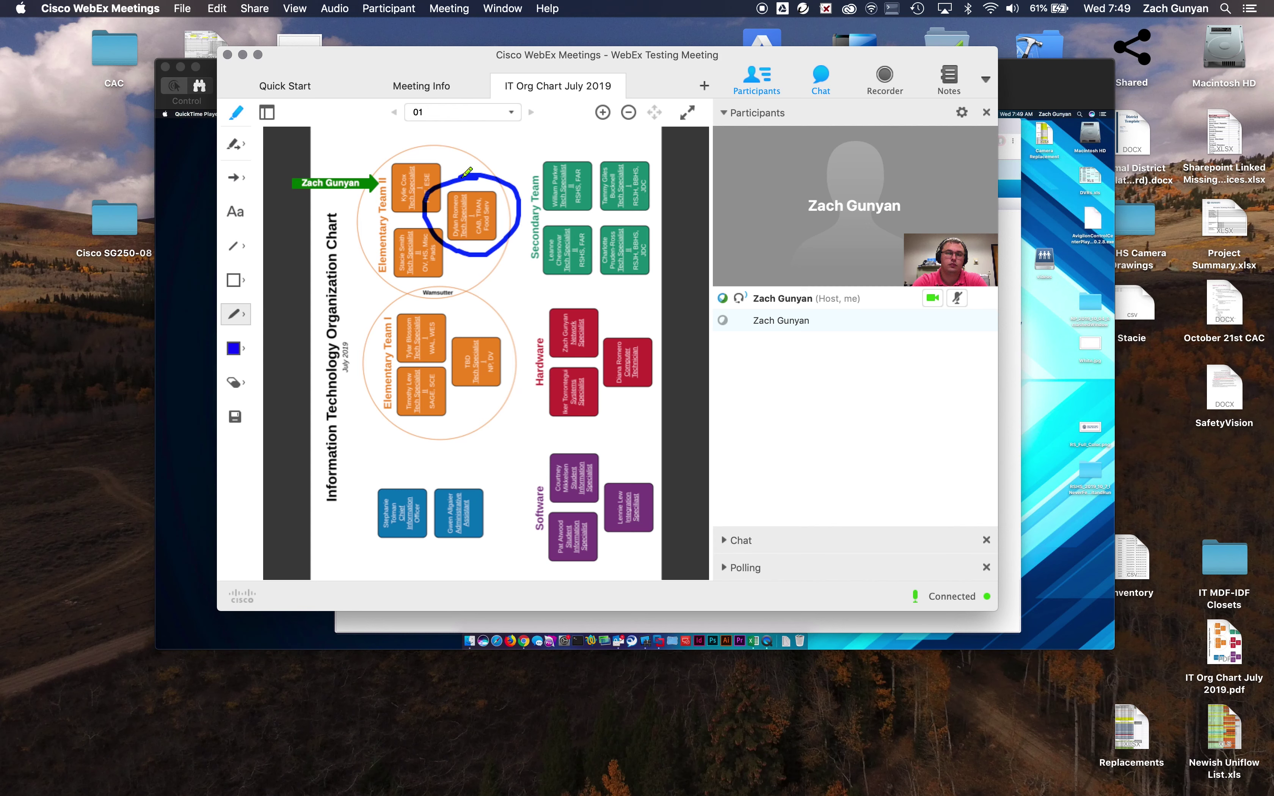
pyautogui.moveTo(521, 286)
pyautogui.mouseDown()
pyautogui.moveTo(490, 241)
pyautogui.moveTo(533, 256)
pyautogui.mouseUp()
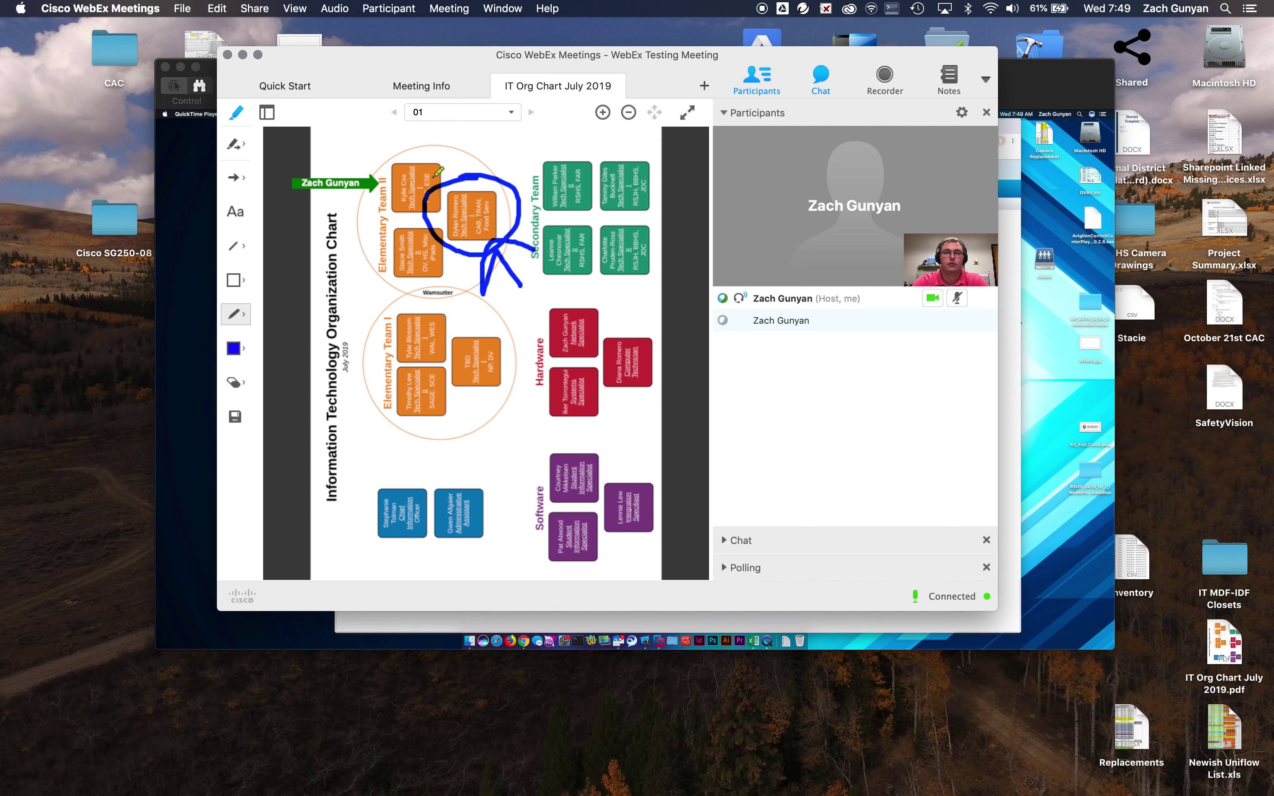
pyautogui.click(620, 80)
# Close the IT Org Chart tab, discard the annotations, and return to Quick Start.
pyautogui.click(775, 268)
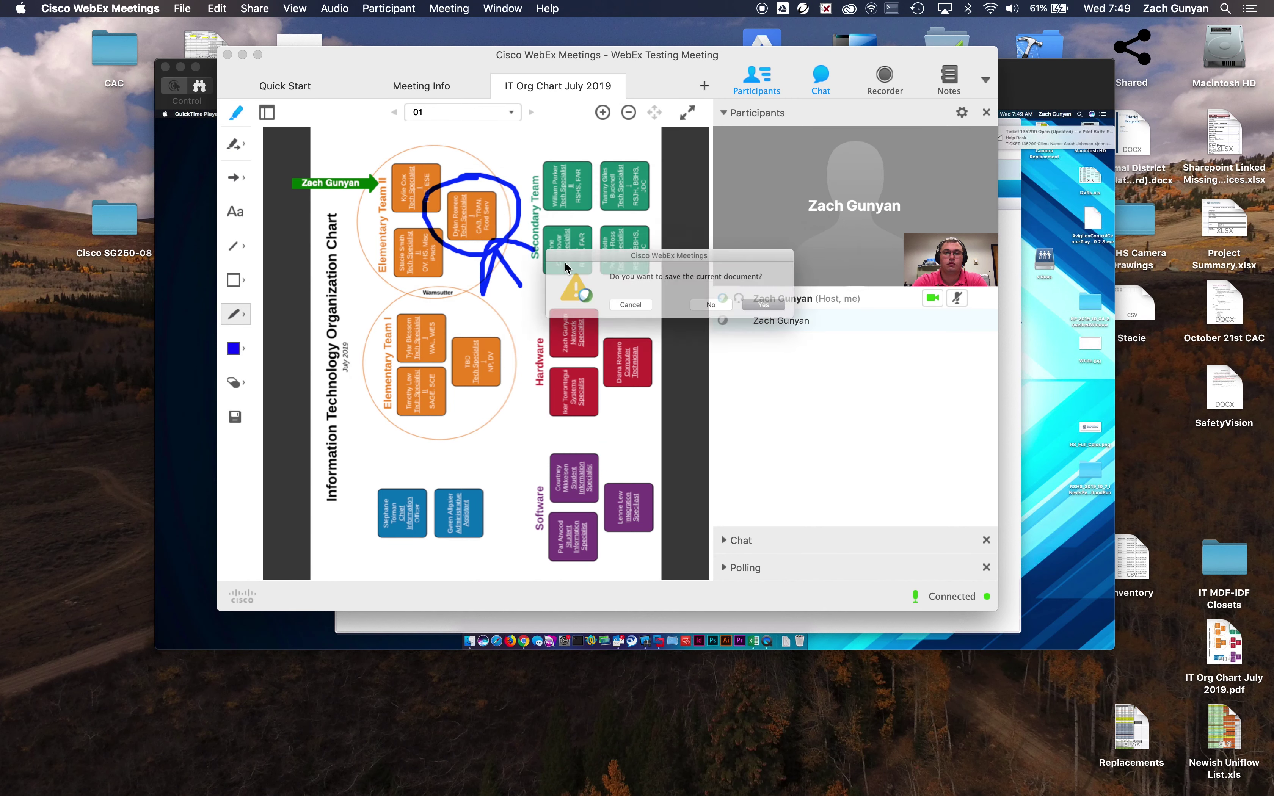
pyautogui.click(725, 318)
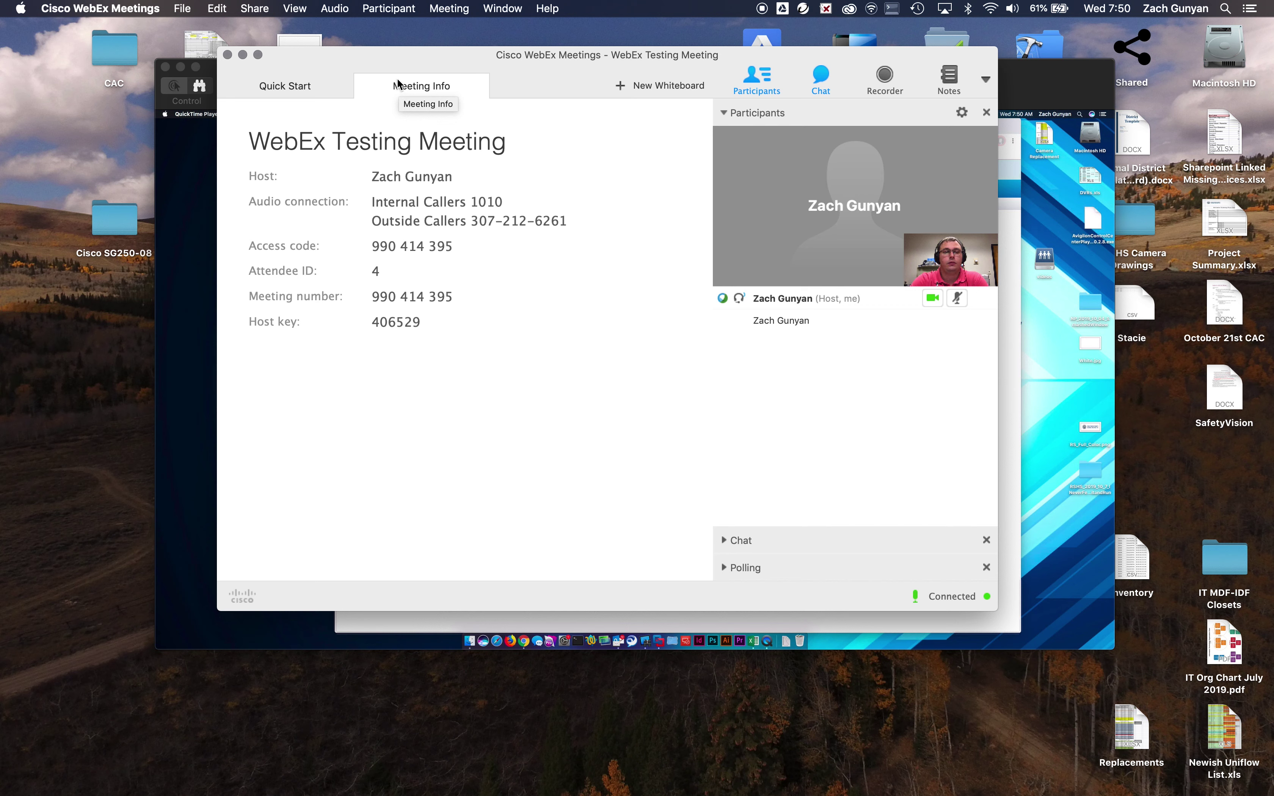
pyautogui.click(276, 88)
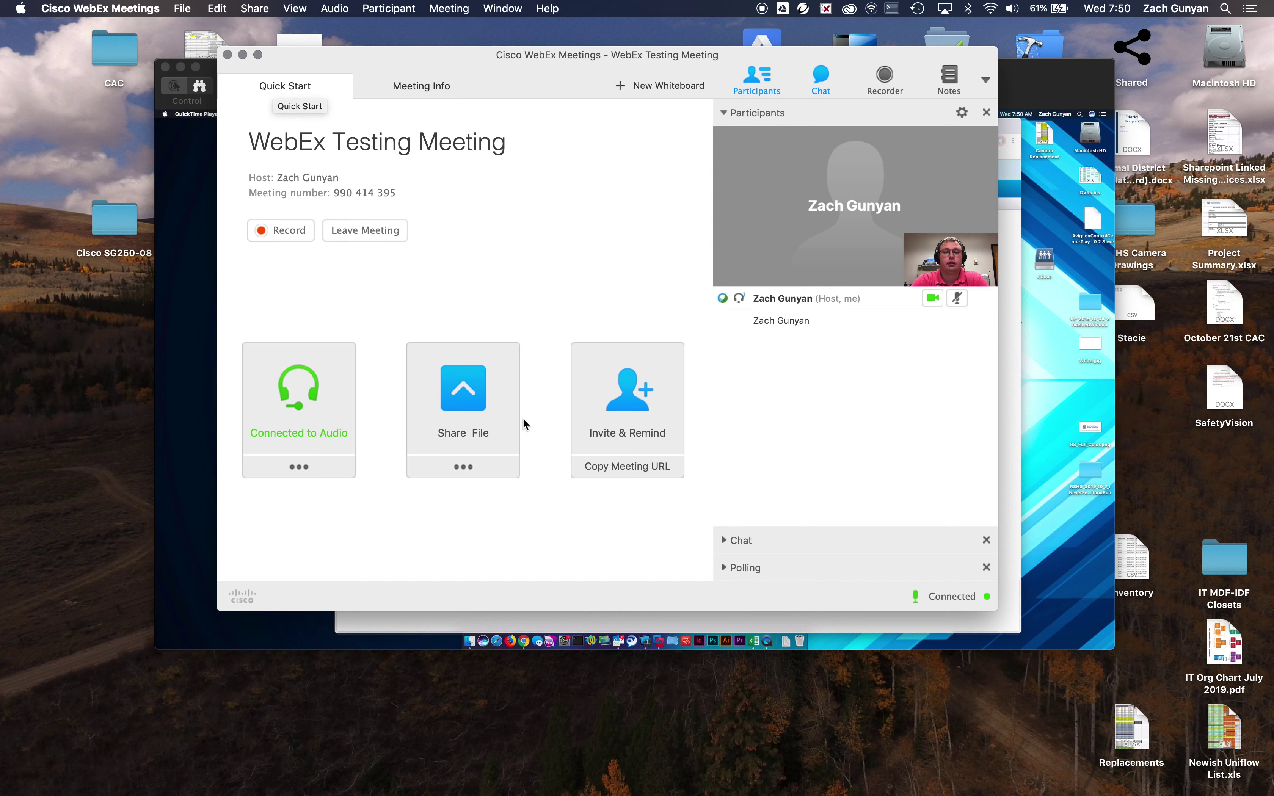
pyautogui.click(490, 467)
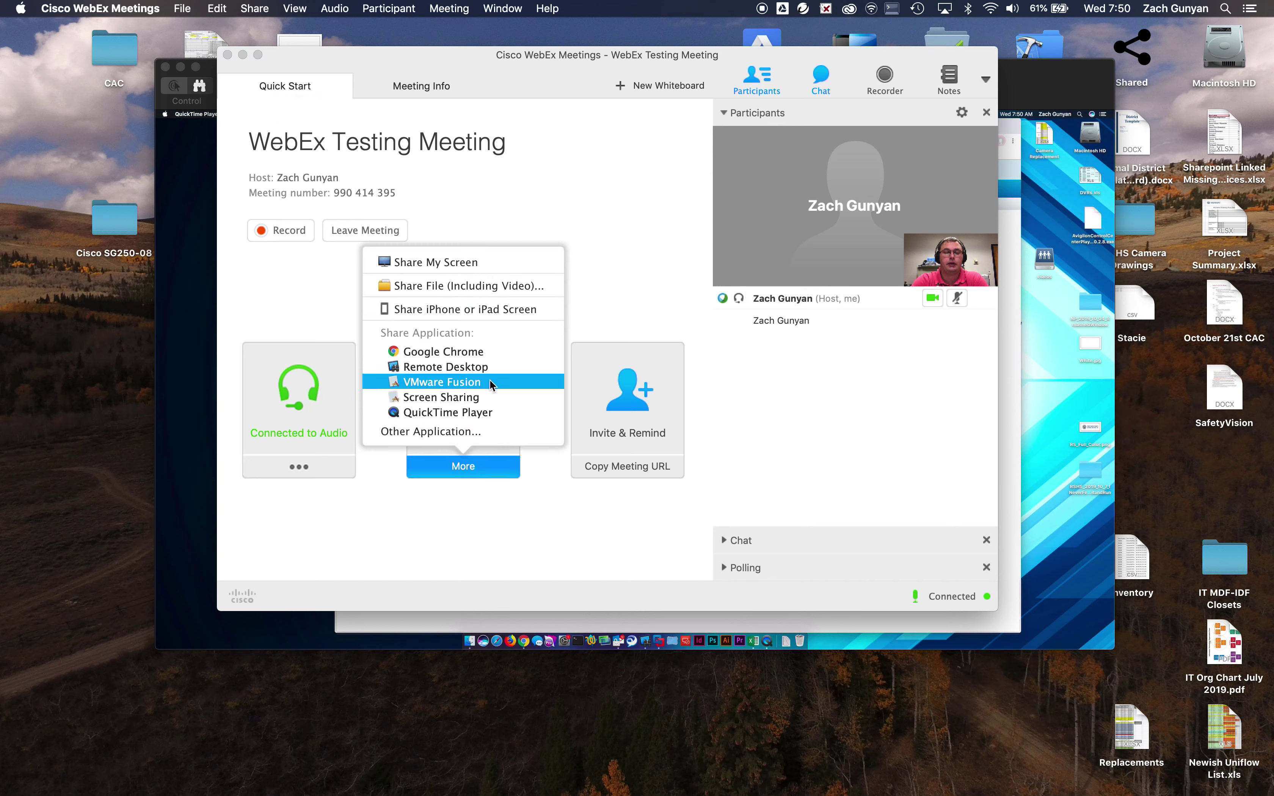
pyautogui.click(405, 513)
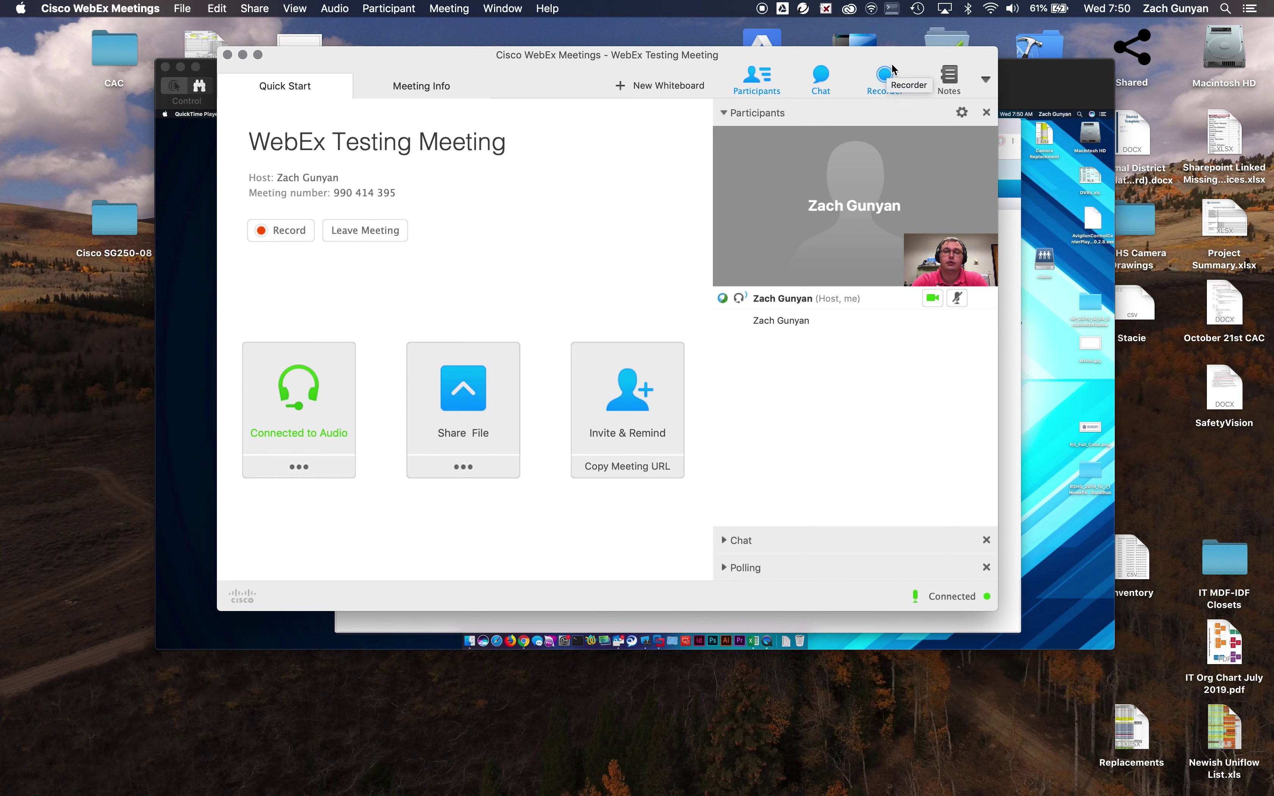
# In Manage Panels, remove Polling, add it back to the current panels, and apply.
pyautogui.click(986, 80)
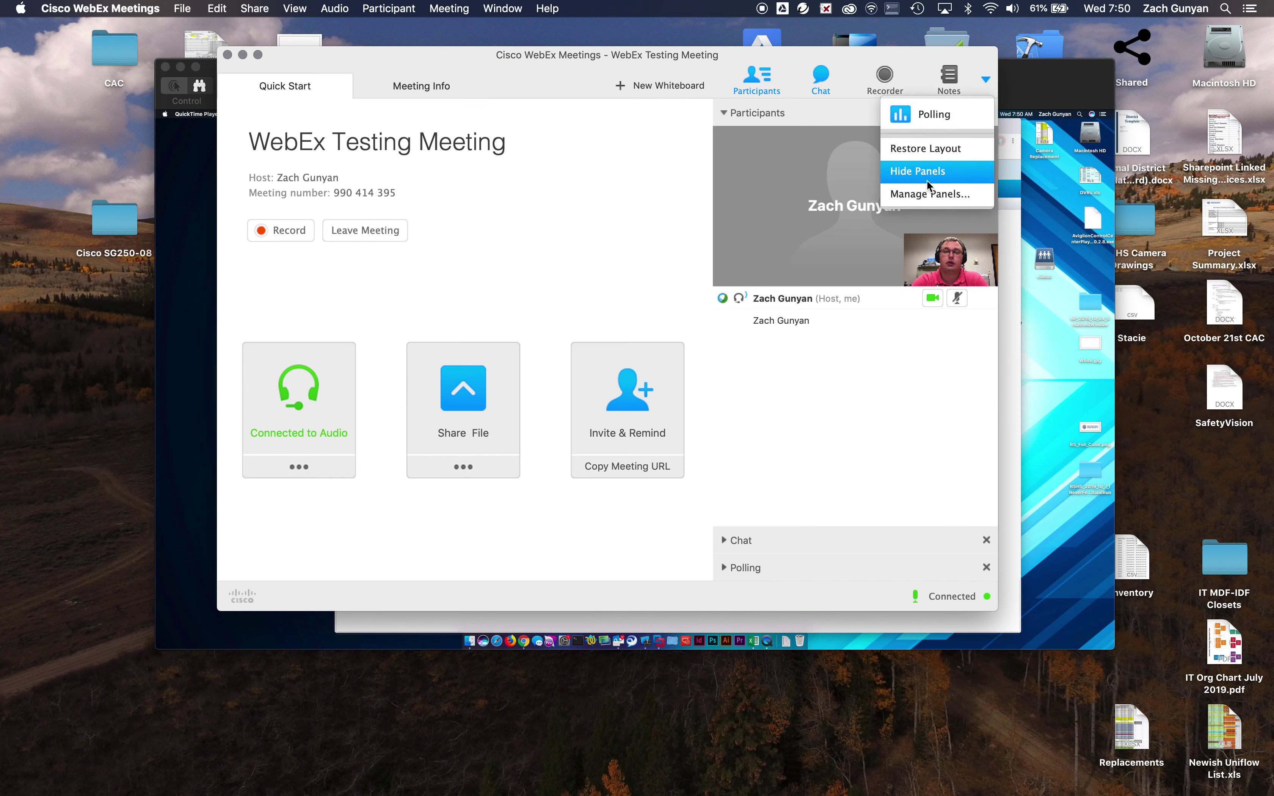
pyautogui.click(929, 194)
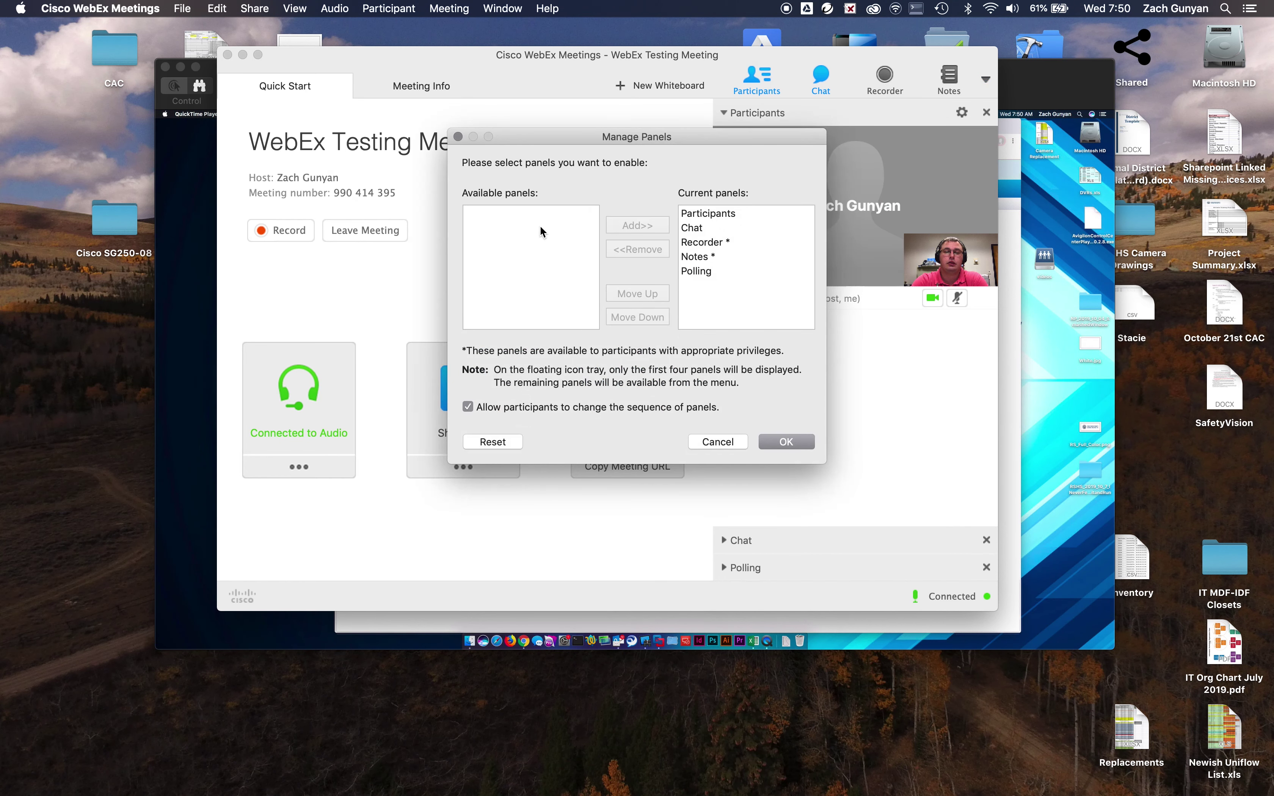
pyautogui.click(734, 271)
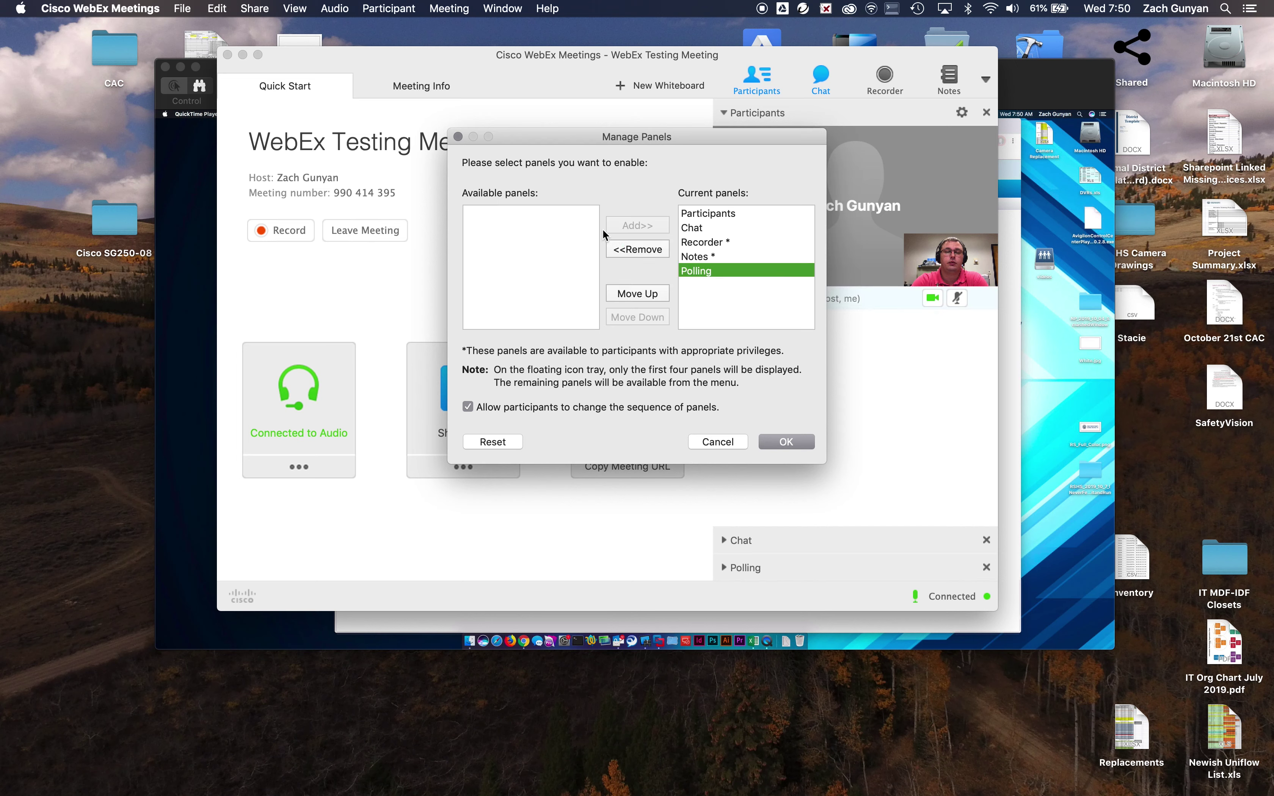
pyautogui.click(637, 251)
pyautogui.click(519, 213)
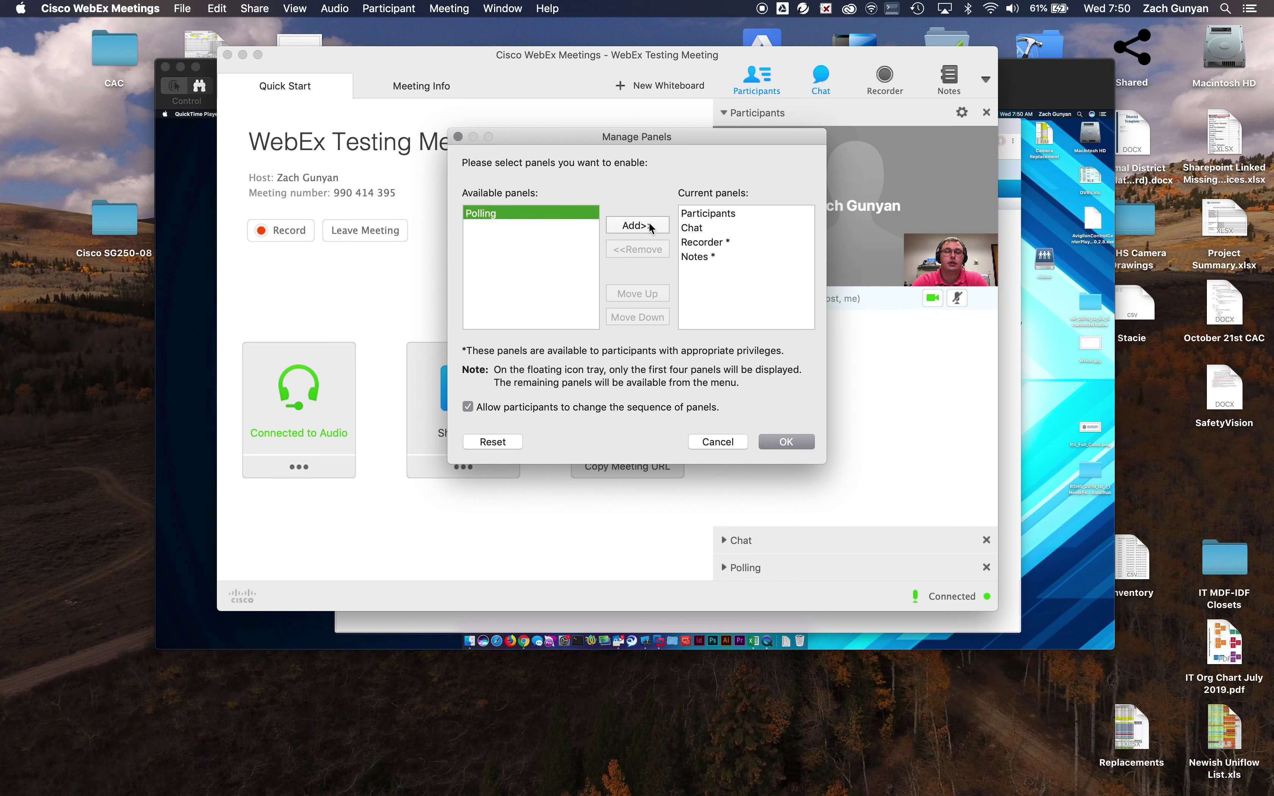
pyautogui.click(638, 225)
pyautogui.click(786, 443)
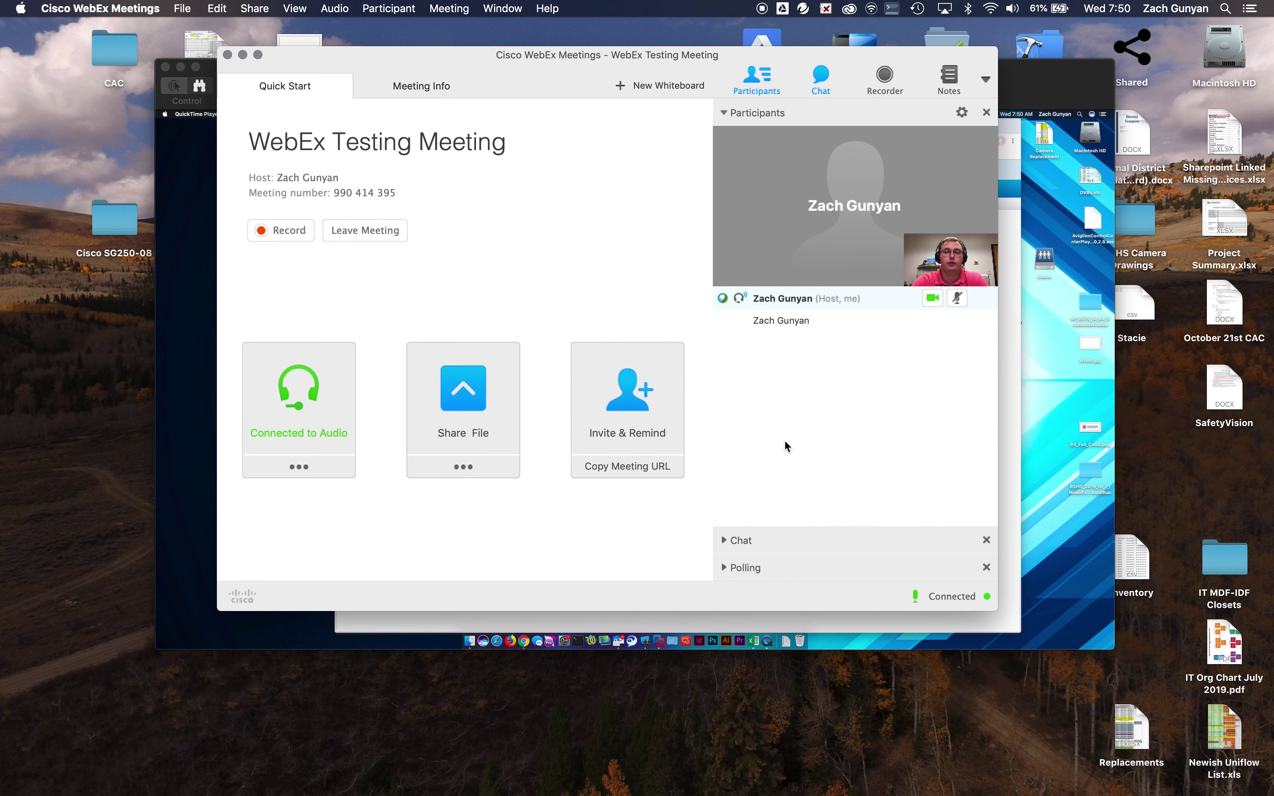
pyautogui.click(986, 82)
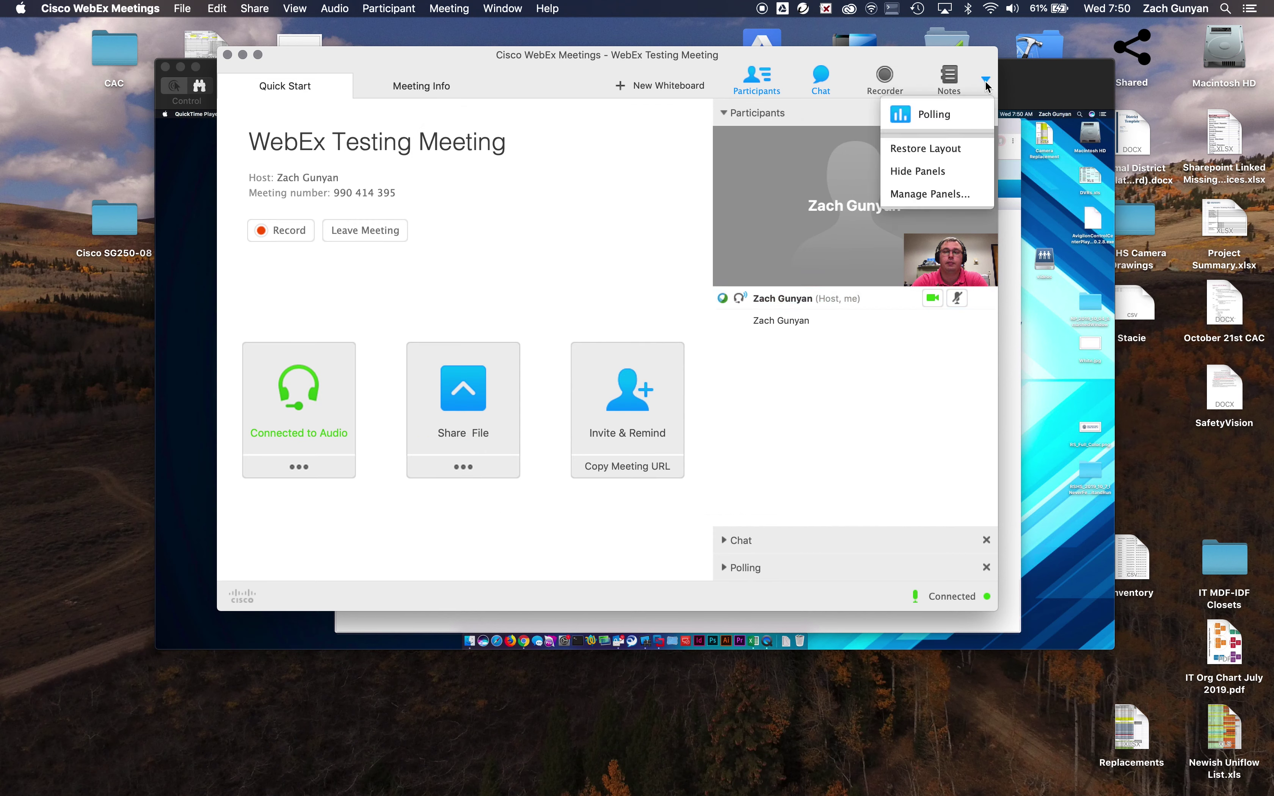
# Expand the Polling panel and add a new question, typing 'How' as its text.
pyautogui.click(936, 118)
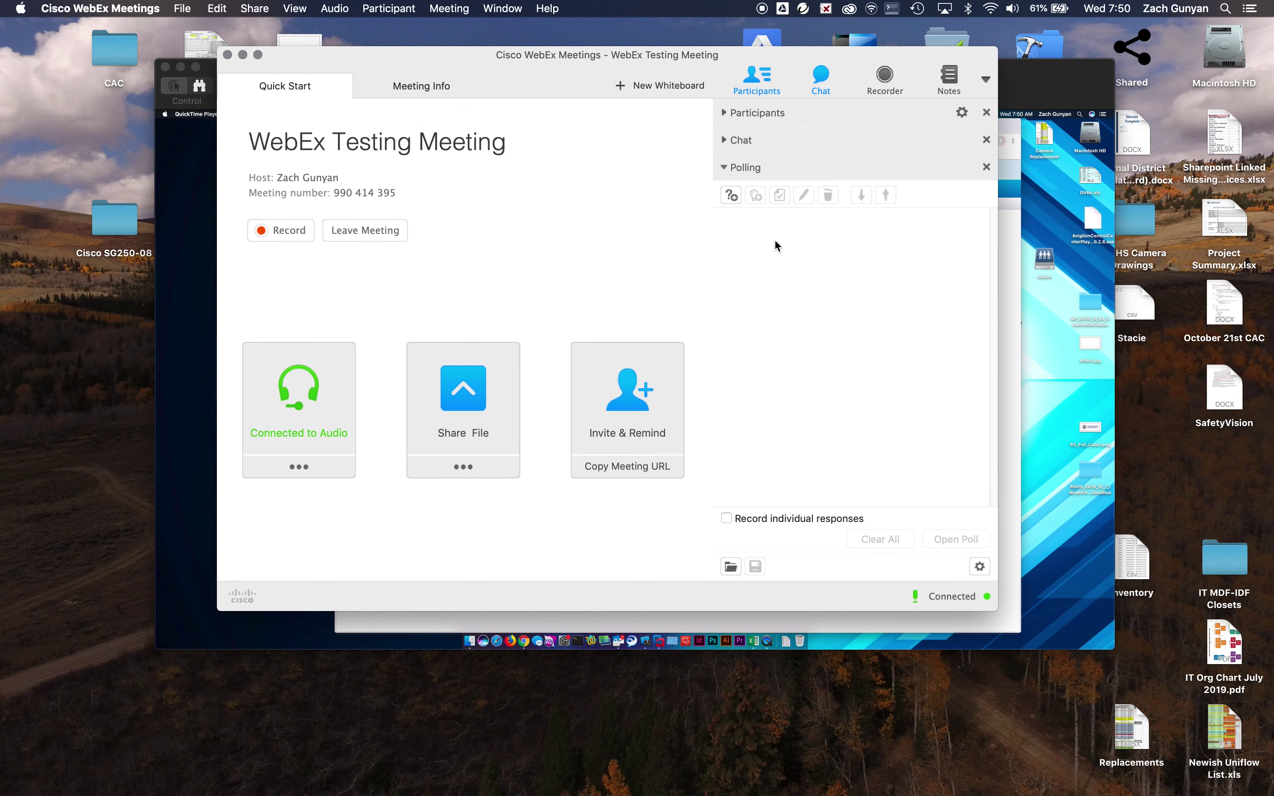
pyautogui.click(739, 190)
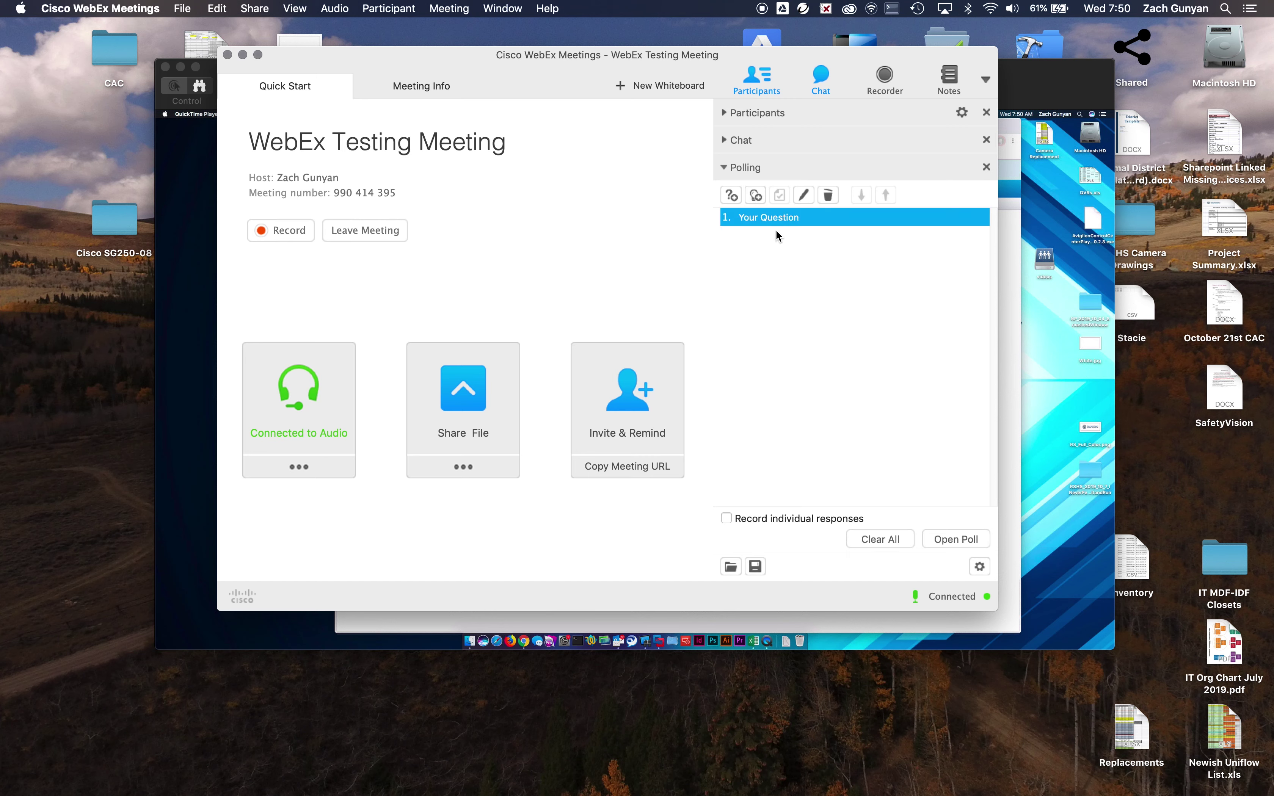
pyautogui.doubleClick(785, 216)
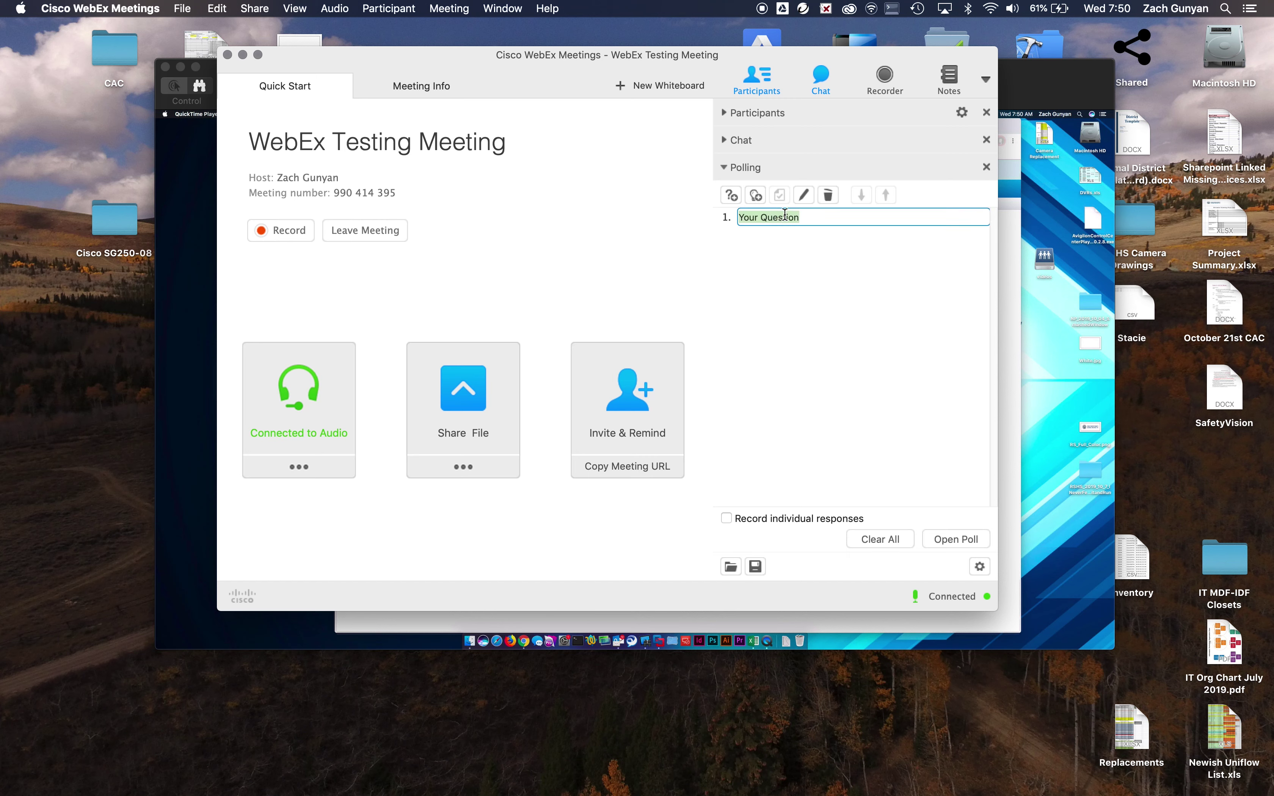
pyautogui.write('How was this meeting?')
# Add the answers Good, bad and ugly, and enable Record individual responses.
pyautogui.click(761, 195)
pyautogui.write('Good')
pyautogui.press('Return')
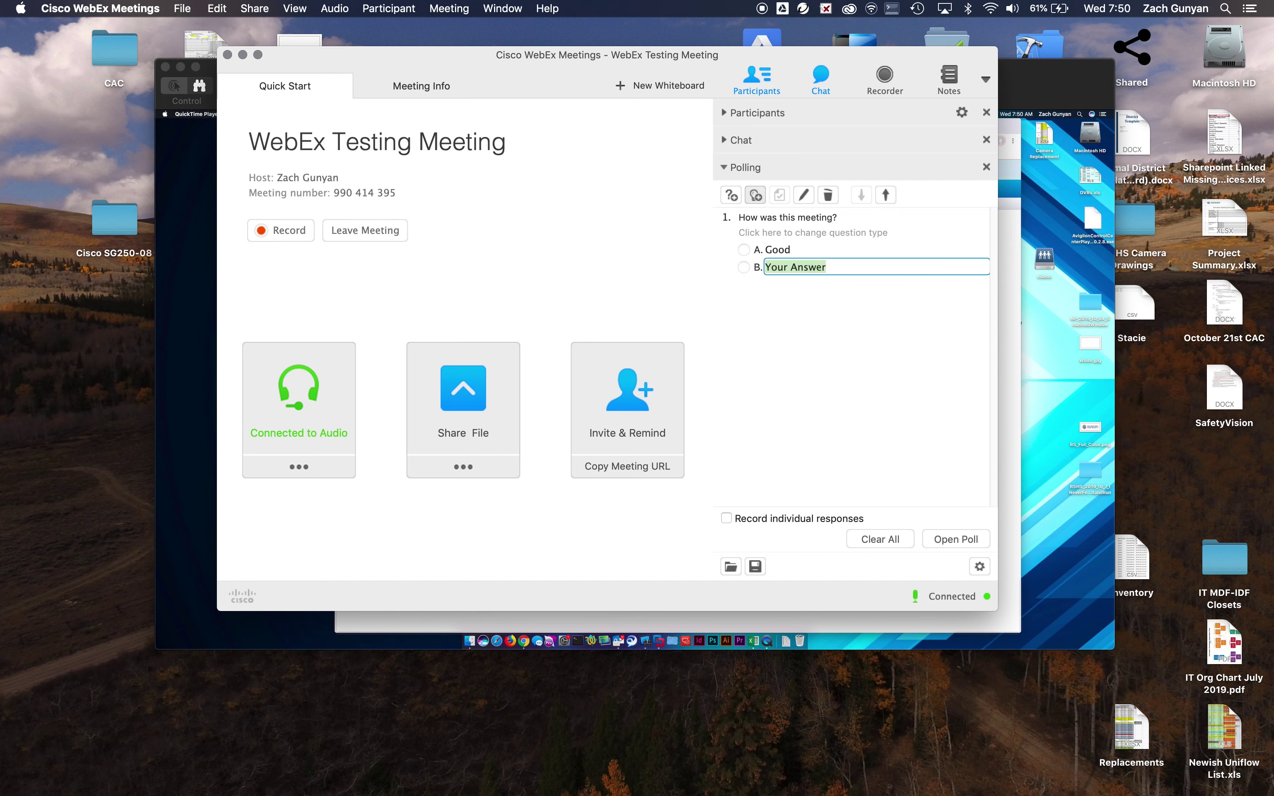
pyautogui.write('bad')
pyautogui.click(756, 195)
pyautogui.write('ugl')
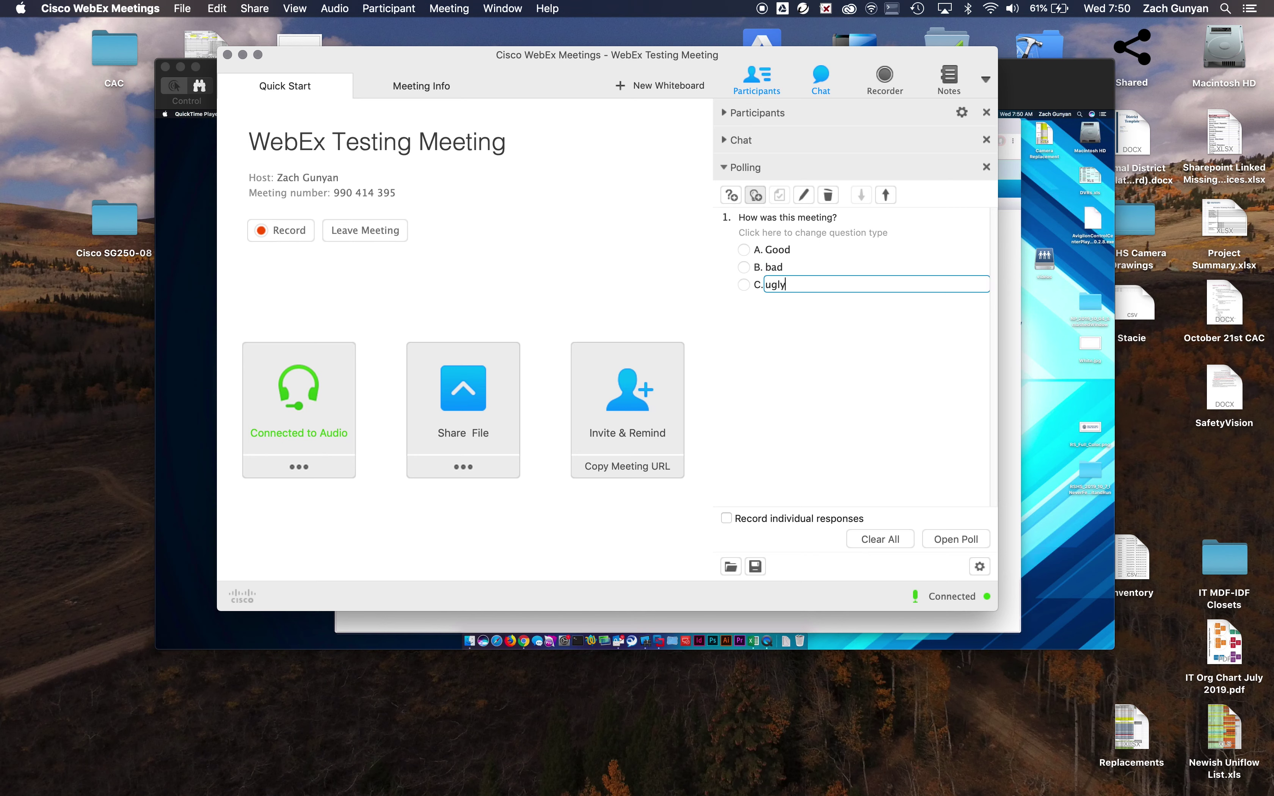
pyautogui.write('y')
pyautogui.click(851, 362)
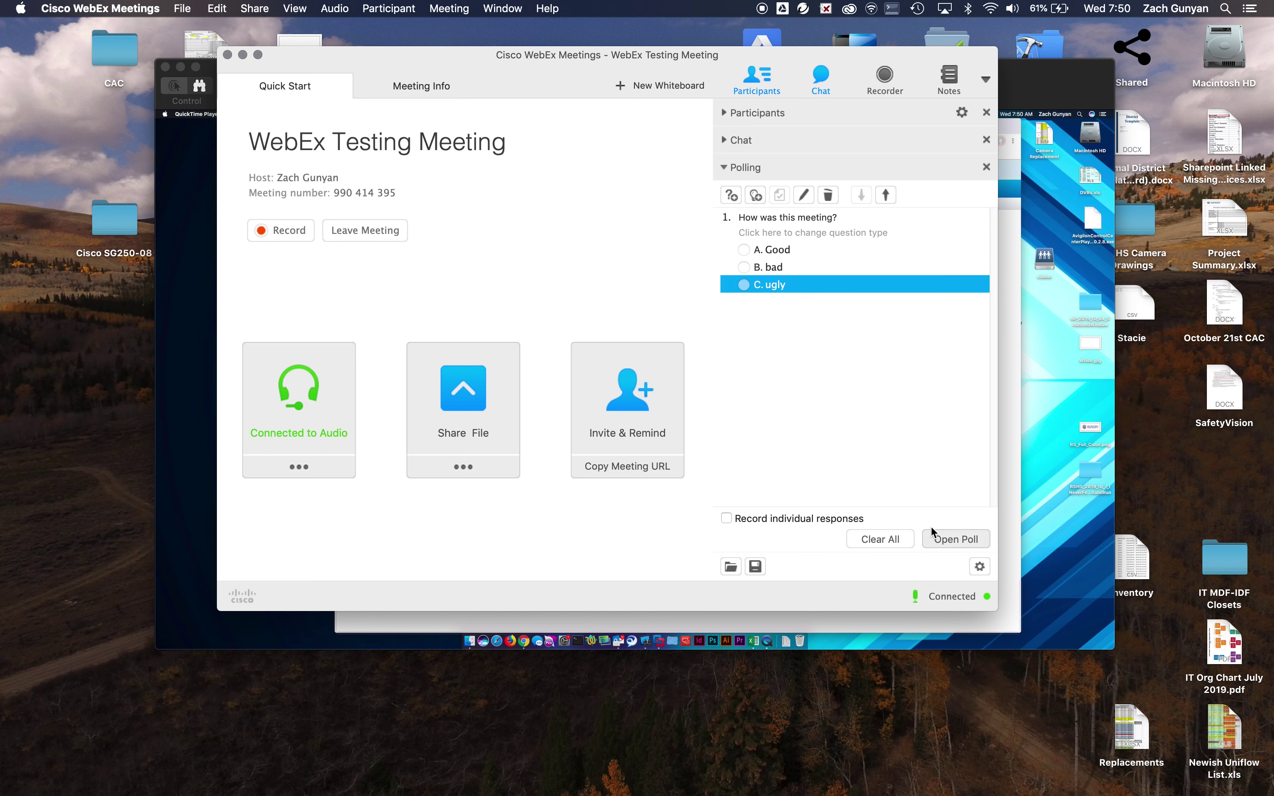
pyautogui.click(807, 518)
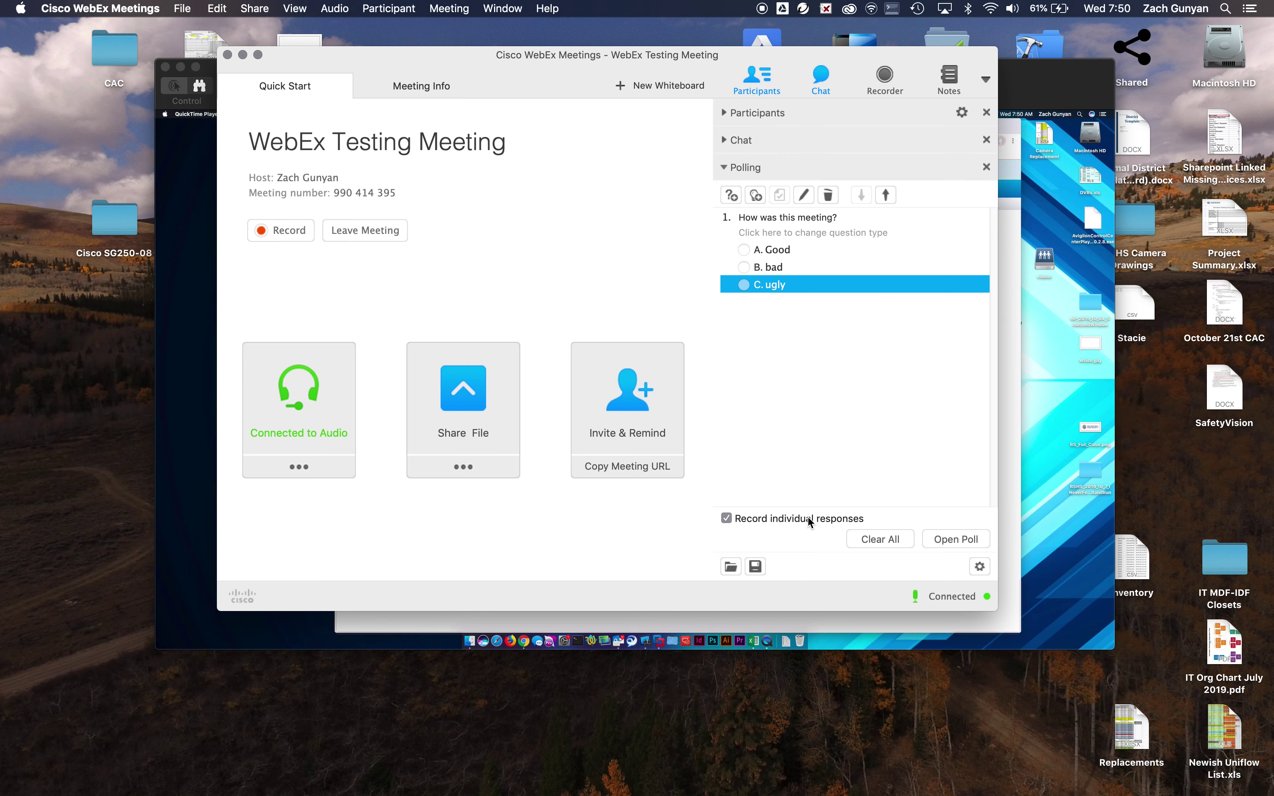
pyautogui.click(1048, 405)
# On the remote host, show All Meetings and open the poll to attendees.
pyautogui.click(558, 279)
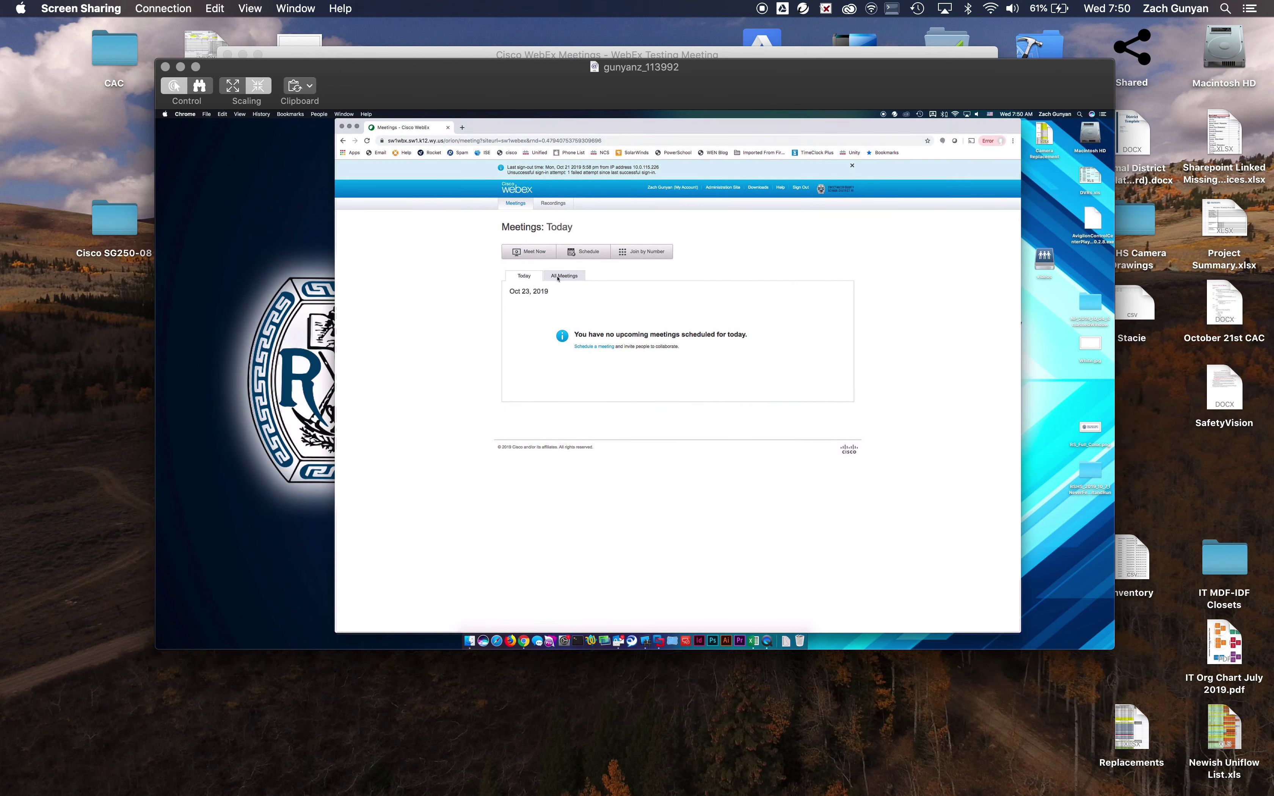
pyautogui.click(525, 279)
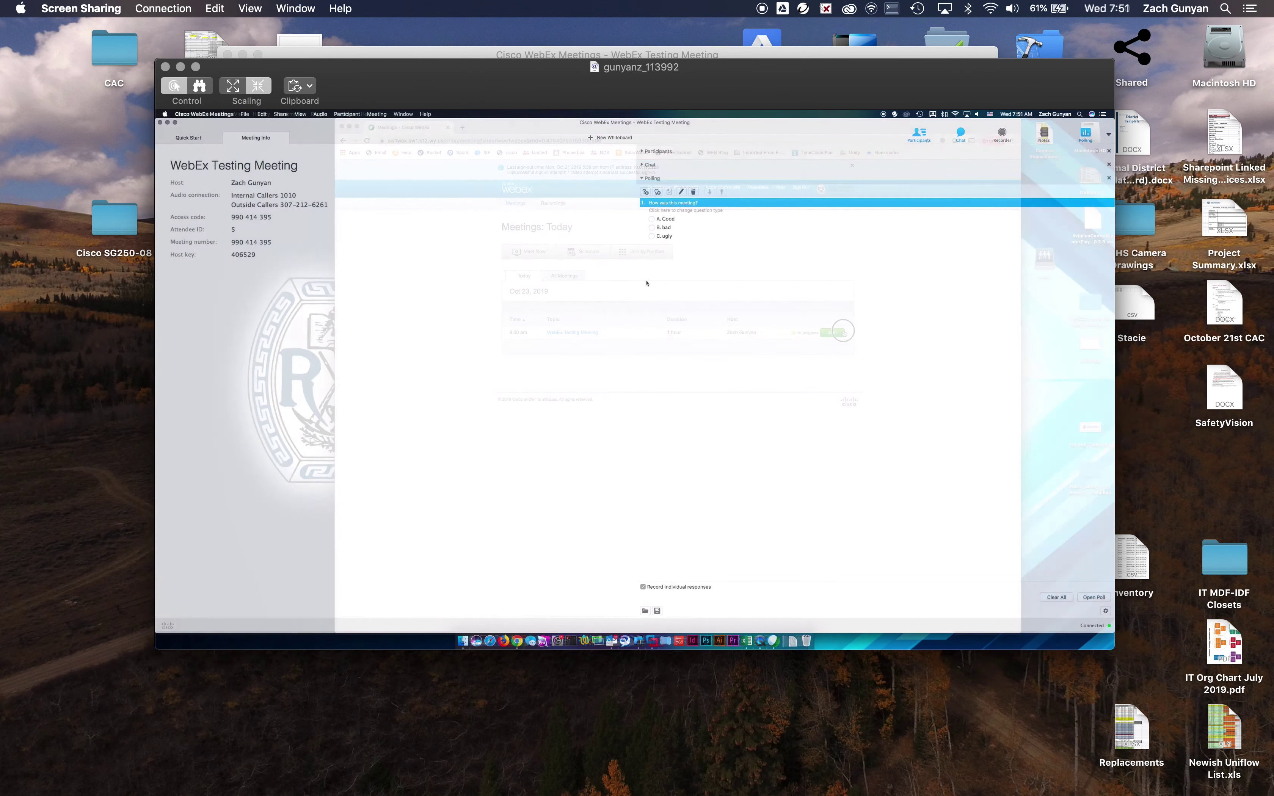
pyautogui.click(1093, 597)
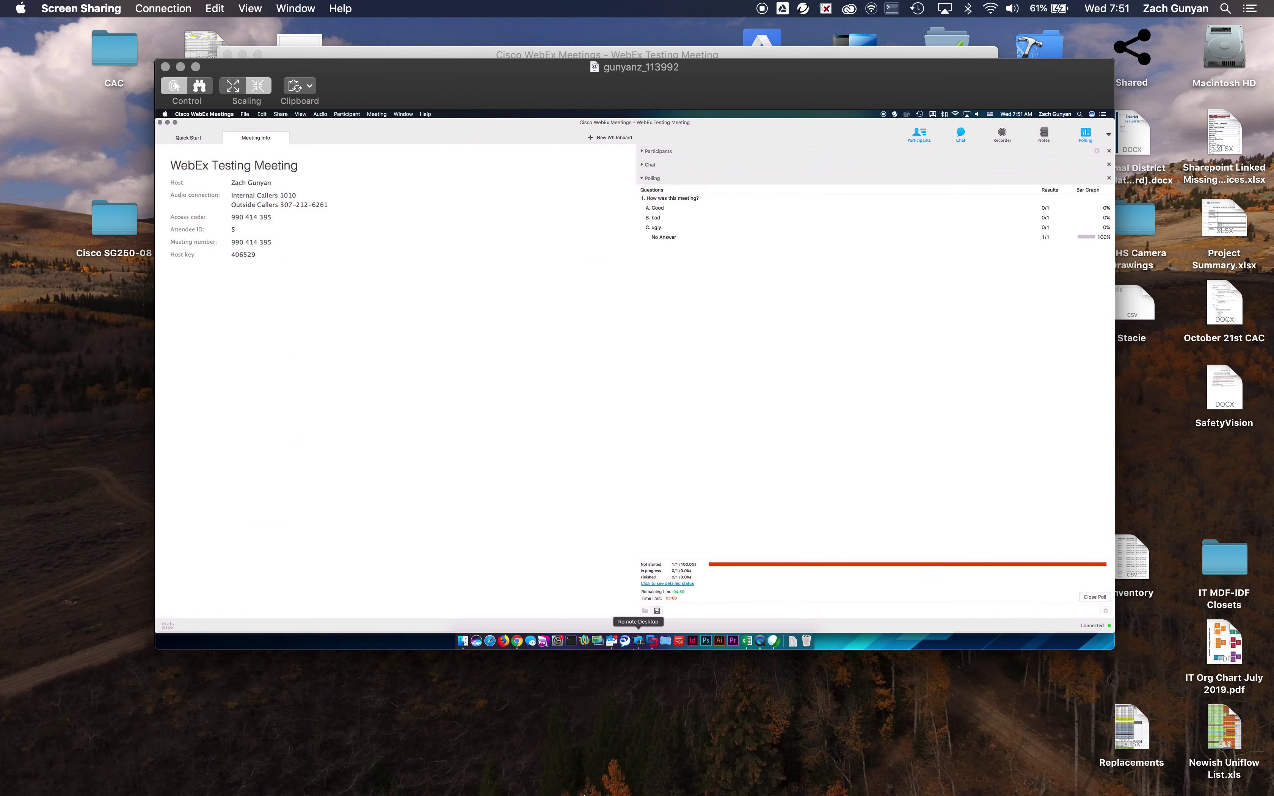
pyautogui.click(887, 775)
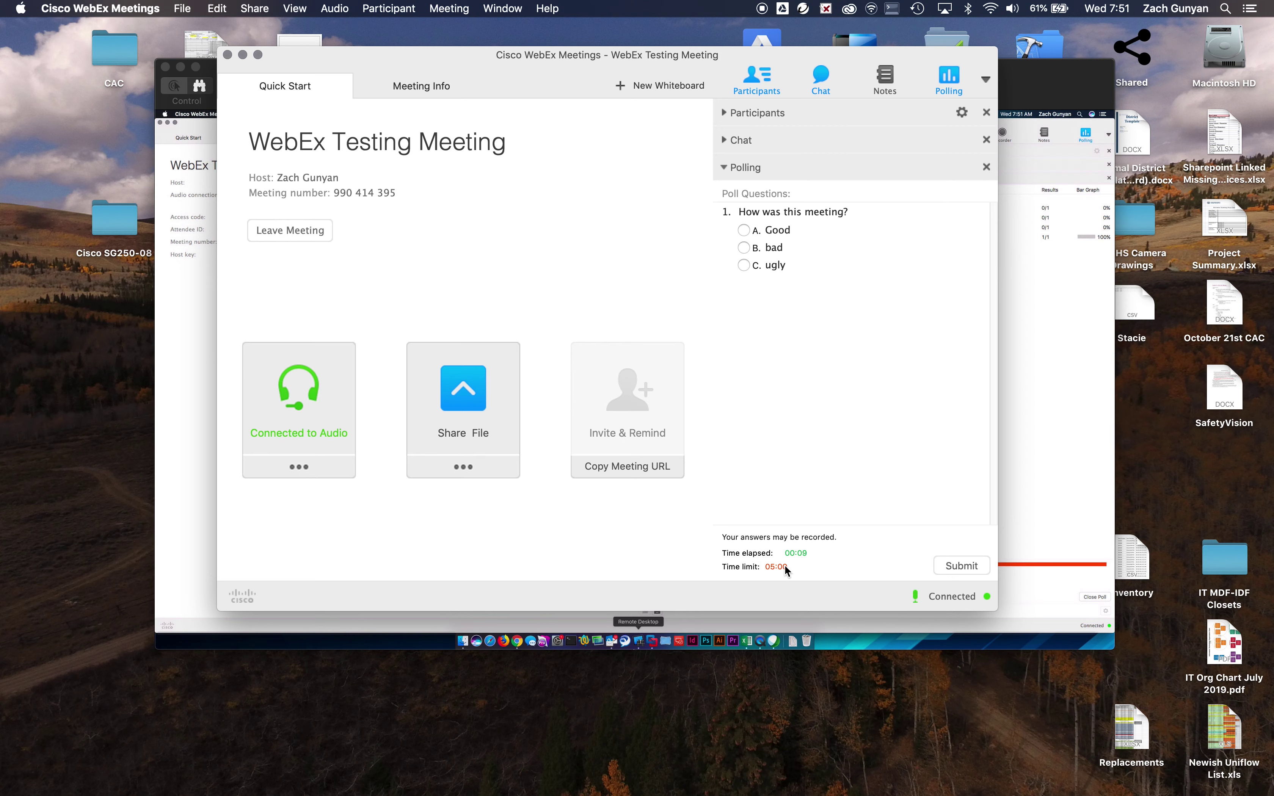
# Choose A. Good as the poll answer and submit it.
pyautogui.click(744, 230)
pyautogui.click(966, 563)
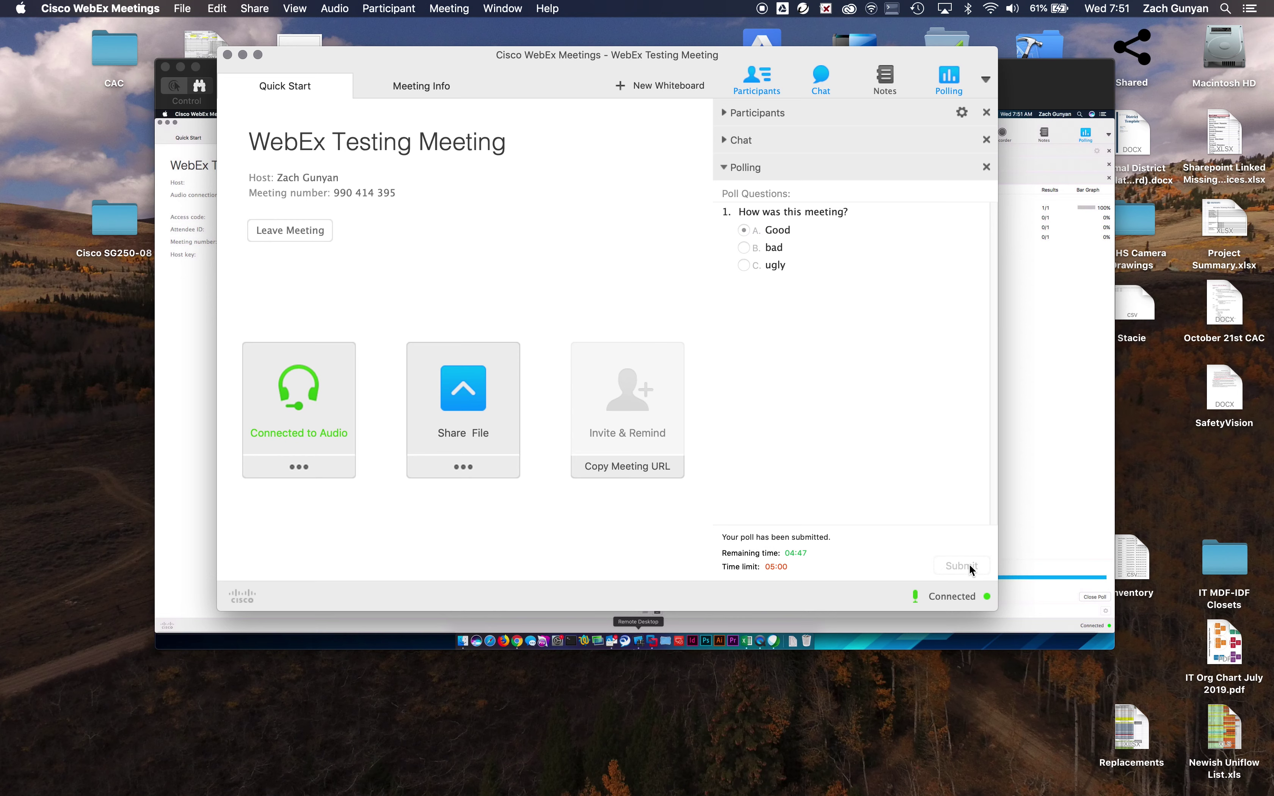
pyautogui.click(1029, 375)
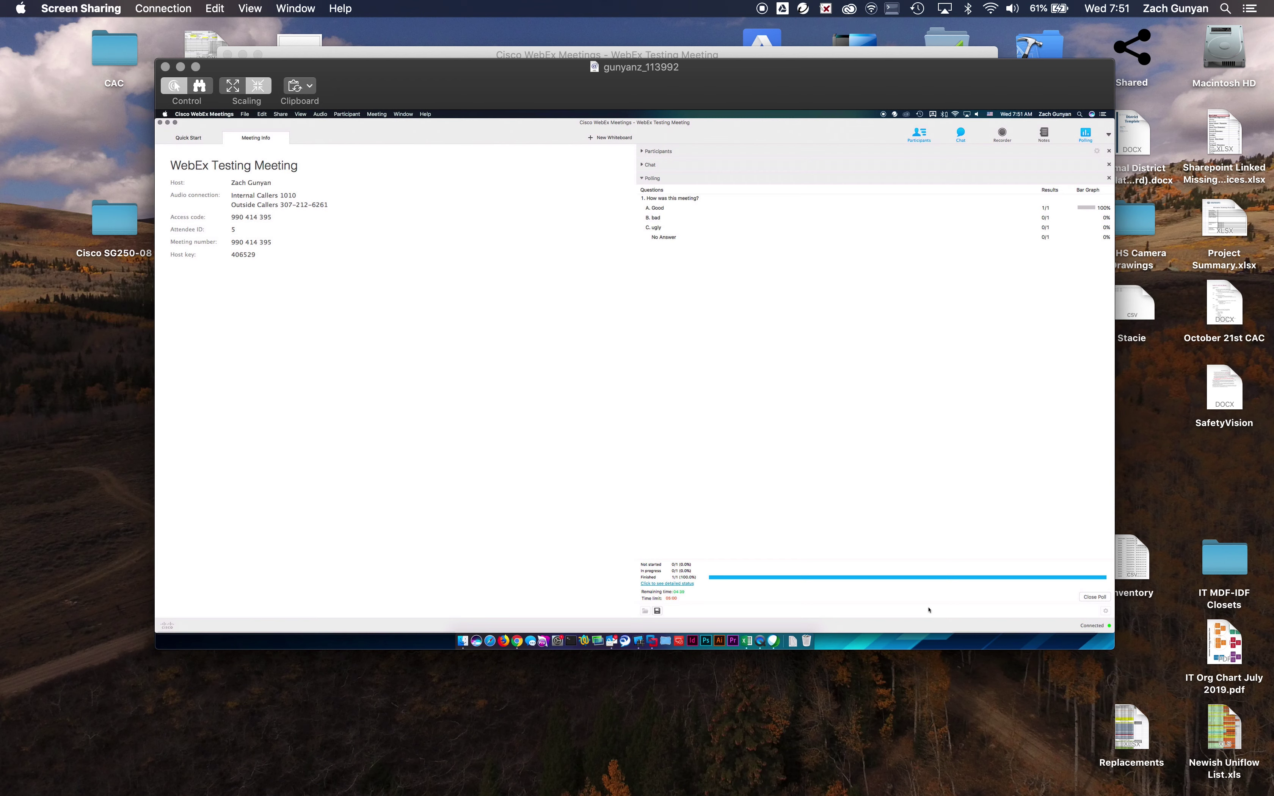
# Close the poll, move the Firefox results window aside, and Share Screen from Quick Start.
pyautogui.click(1099, 597)
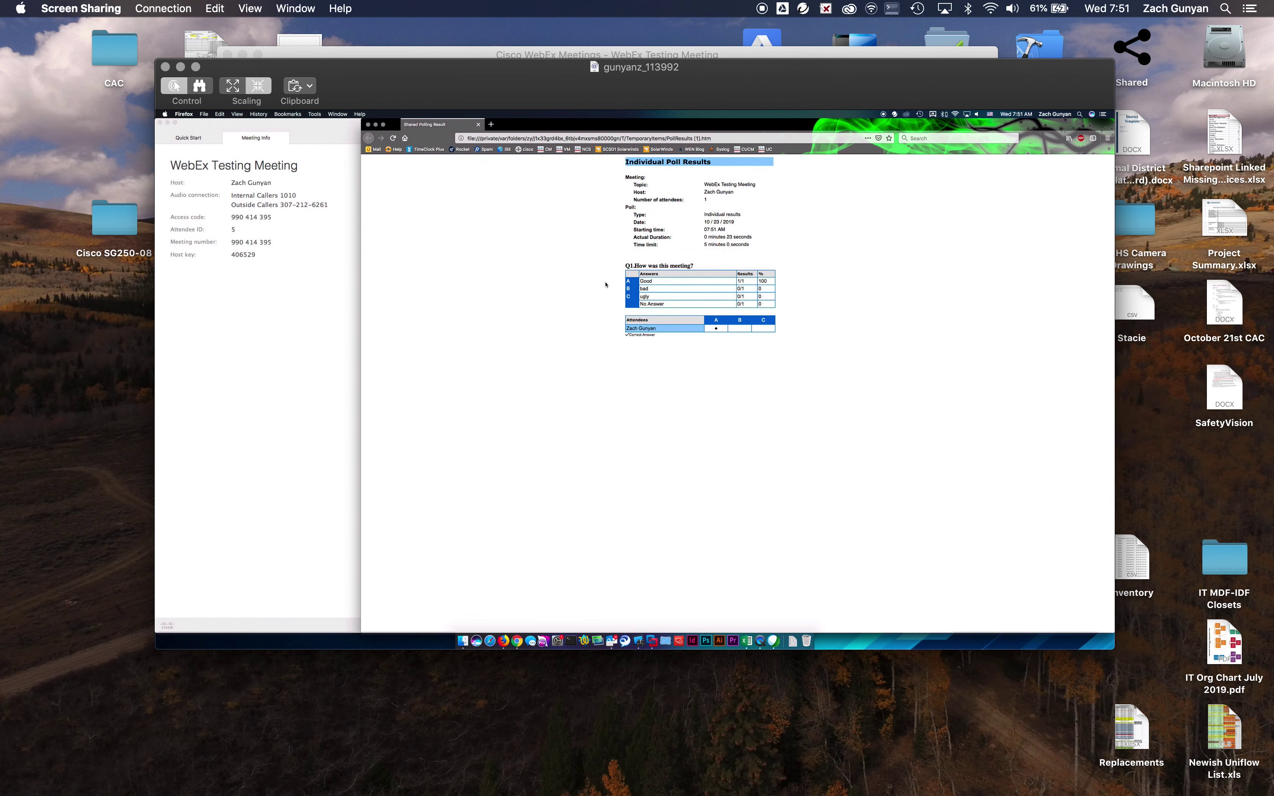
pyautogui.moveTo(606, 131); pyautogui.dragTo(400, 222)
pyautogui.click(488, 159)
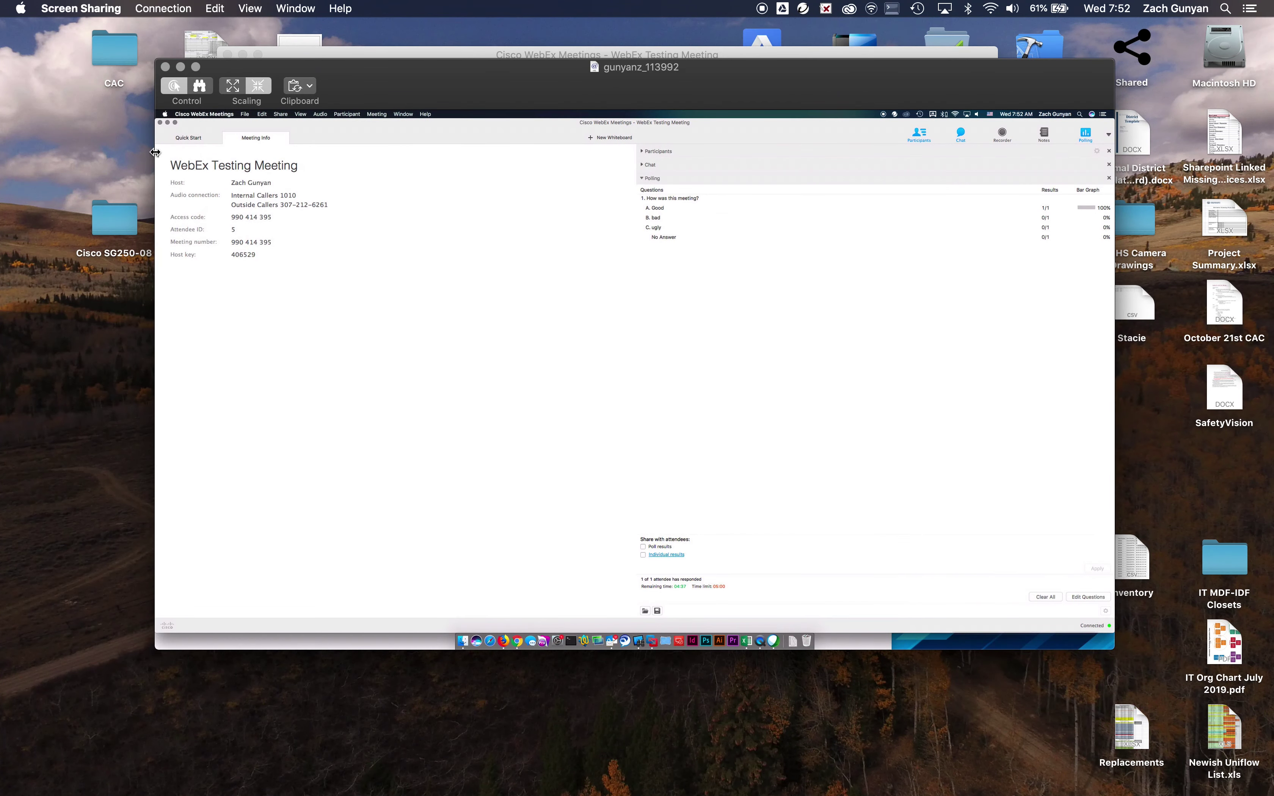
pyautogui.click(184, 138)
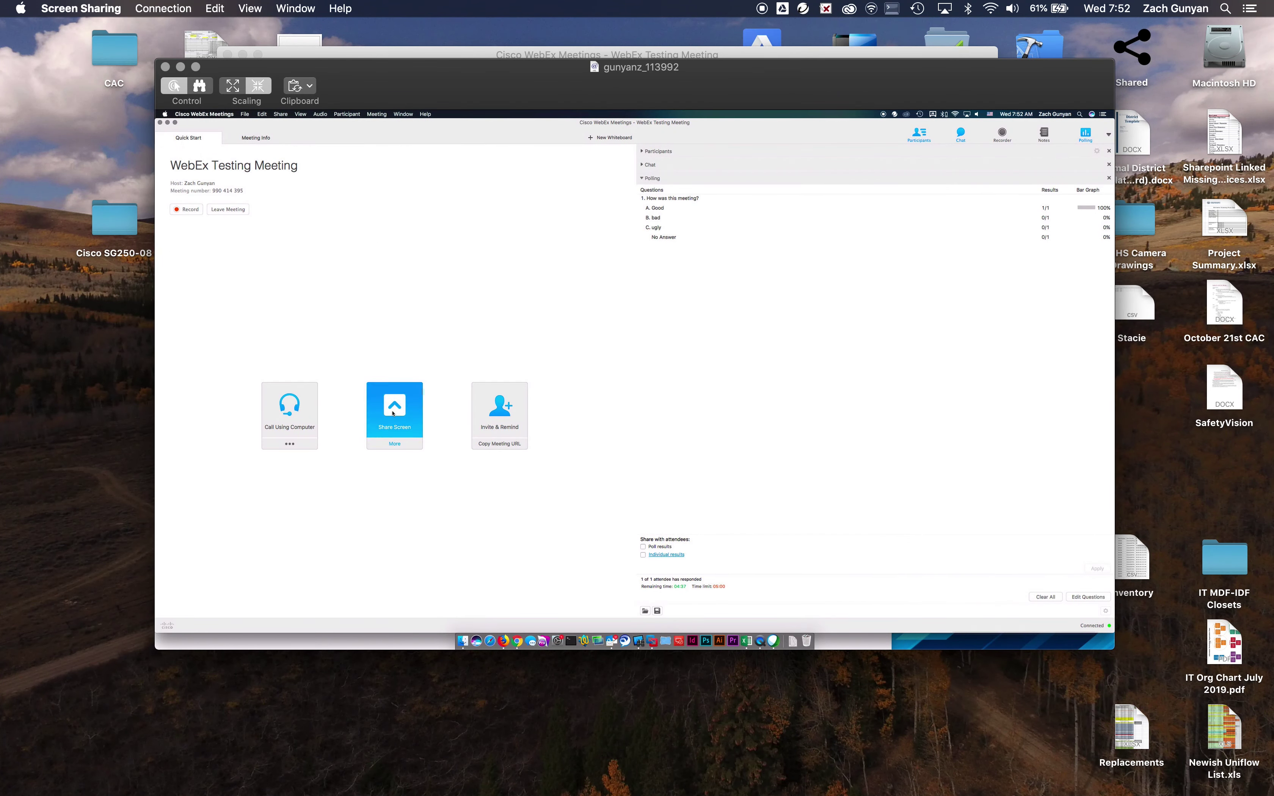
pyautogui.click(411, 417)
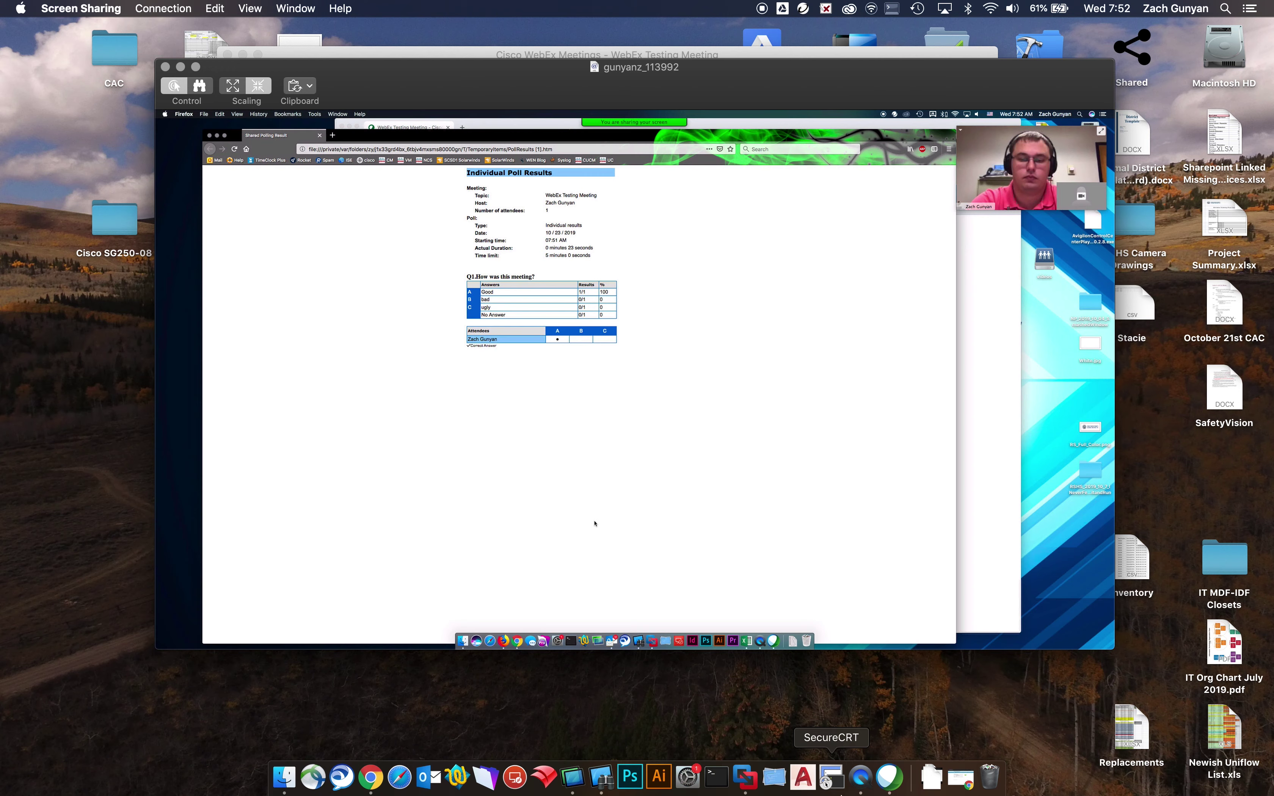
# View the shared poll results full screen, then return to the windowed meeting view.
pyautogui.click(889, 777)
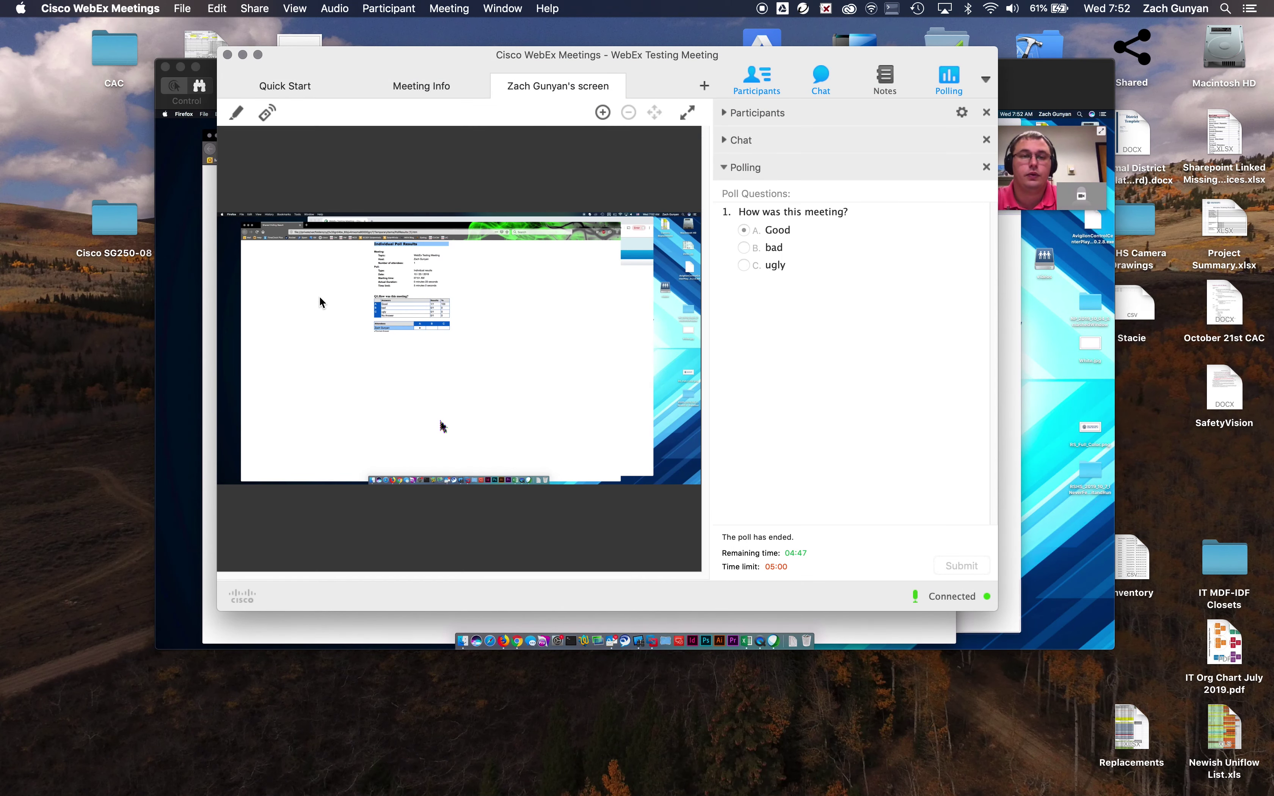
pyautogui.click(687, 112)
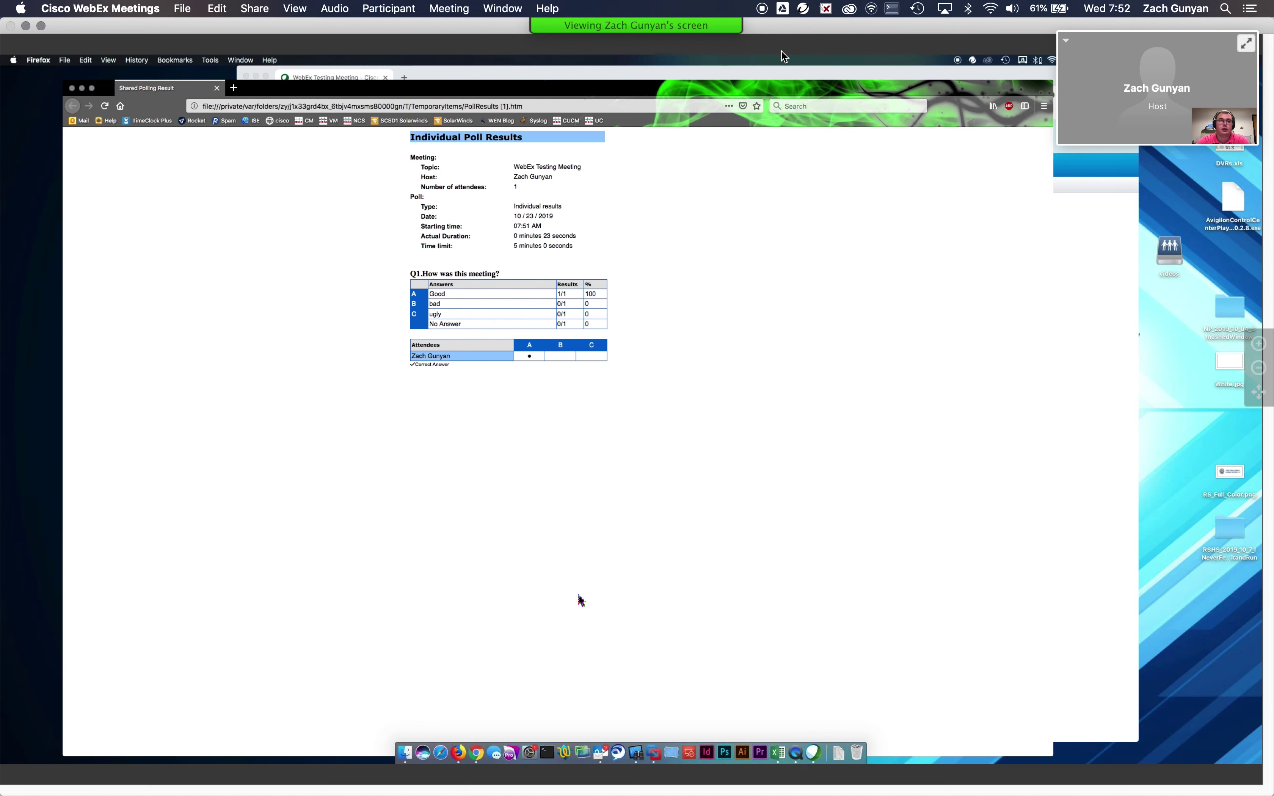
pyautogui.moveTo(635, 30)
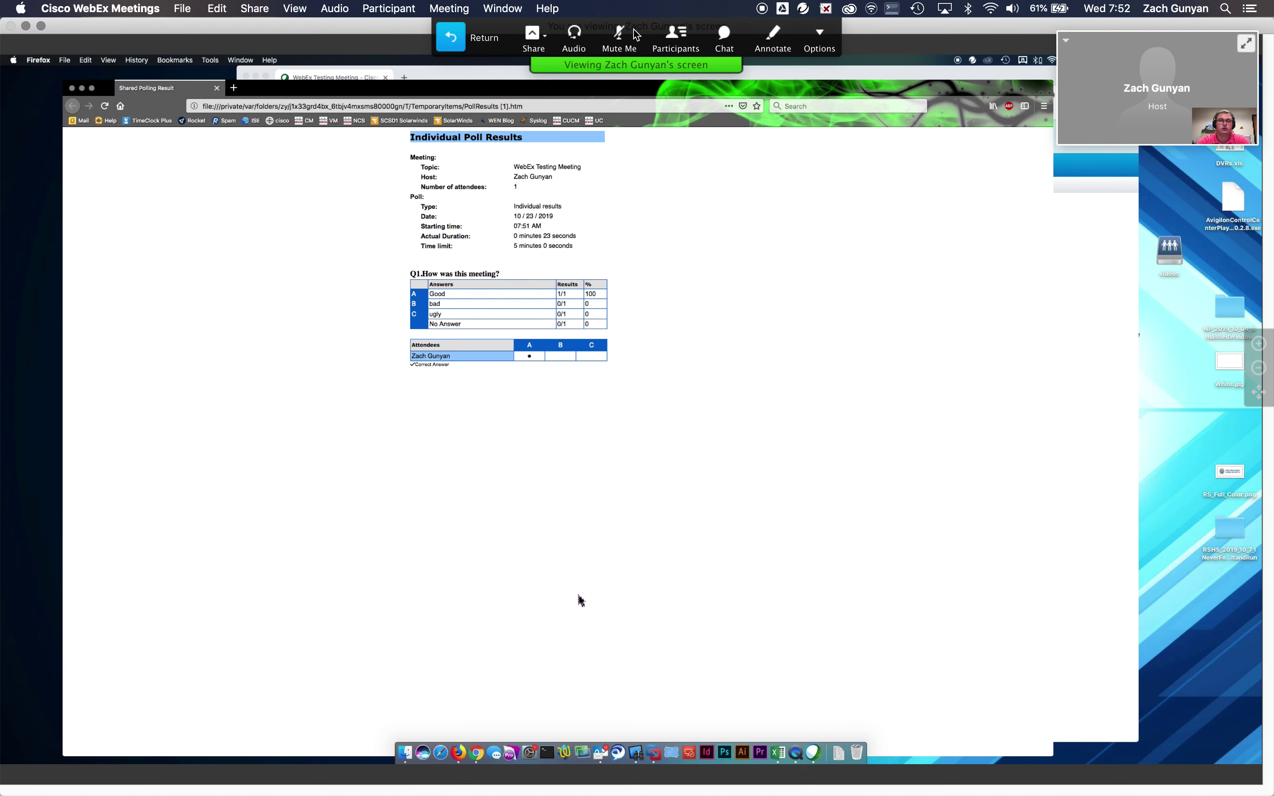
pyautogui.click(455, 42)
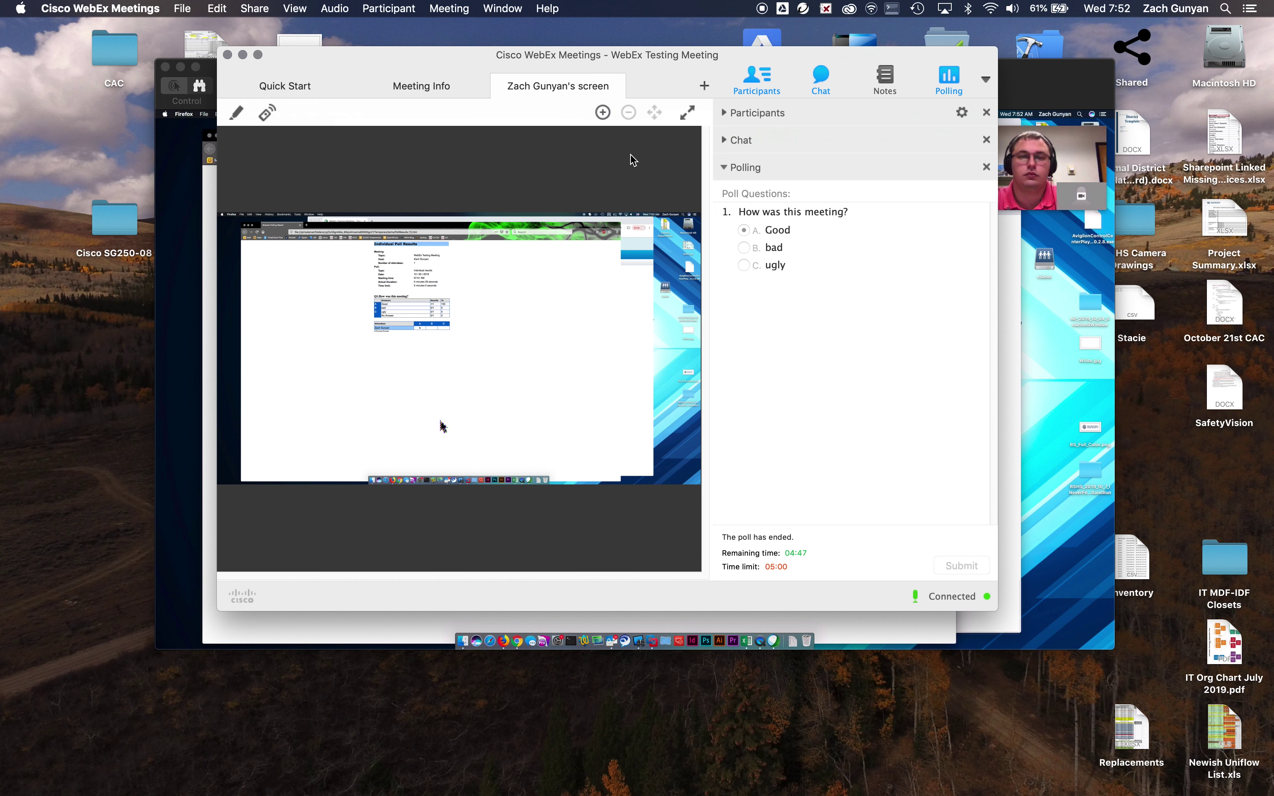
# On the remote host, close the Firefox poll results window and stop sharing.
pyautogui.click(453, 629)
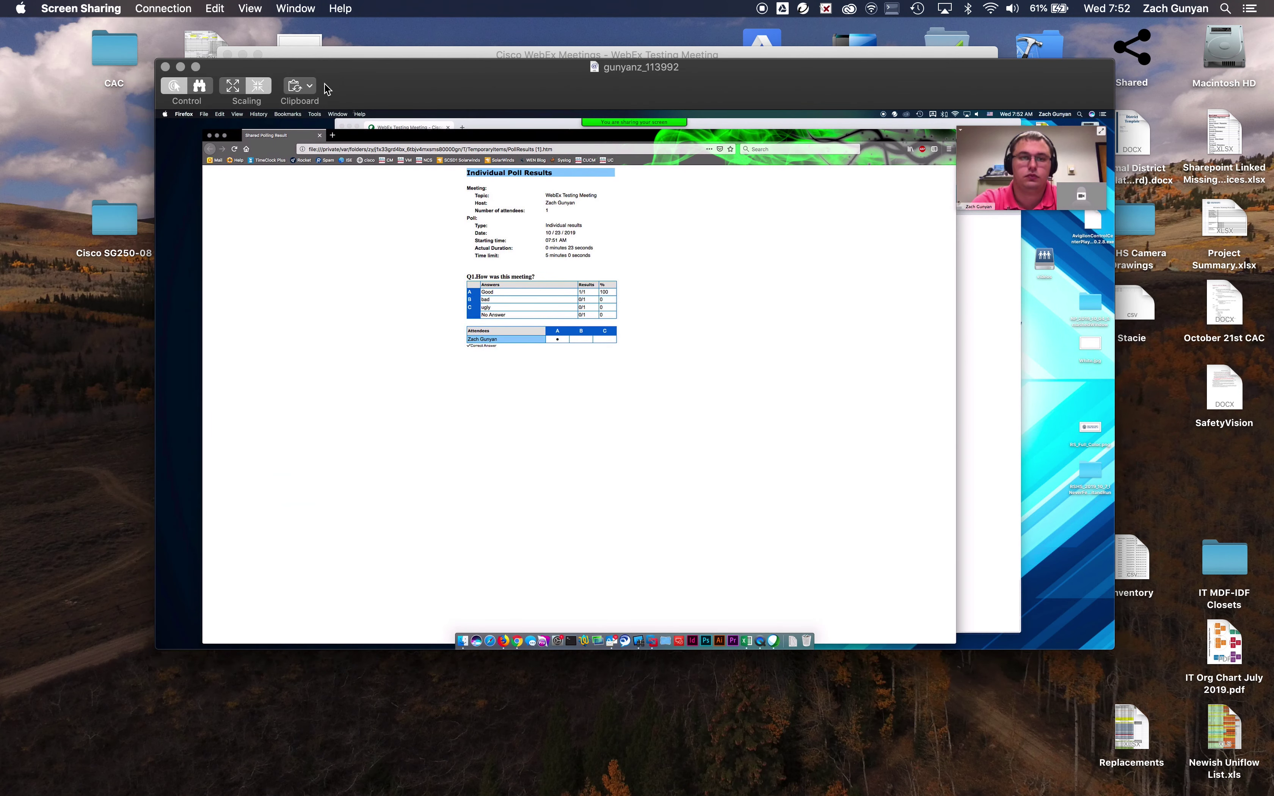
pyautogui.click(319, 136)
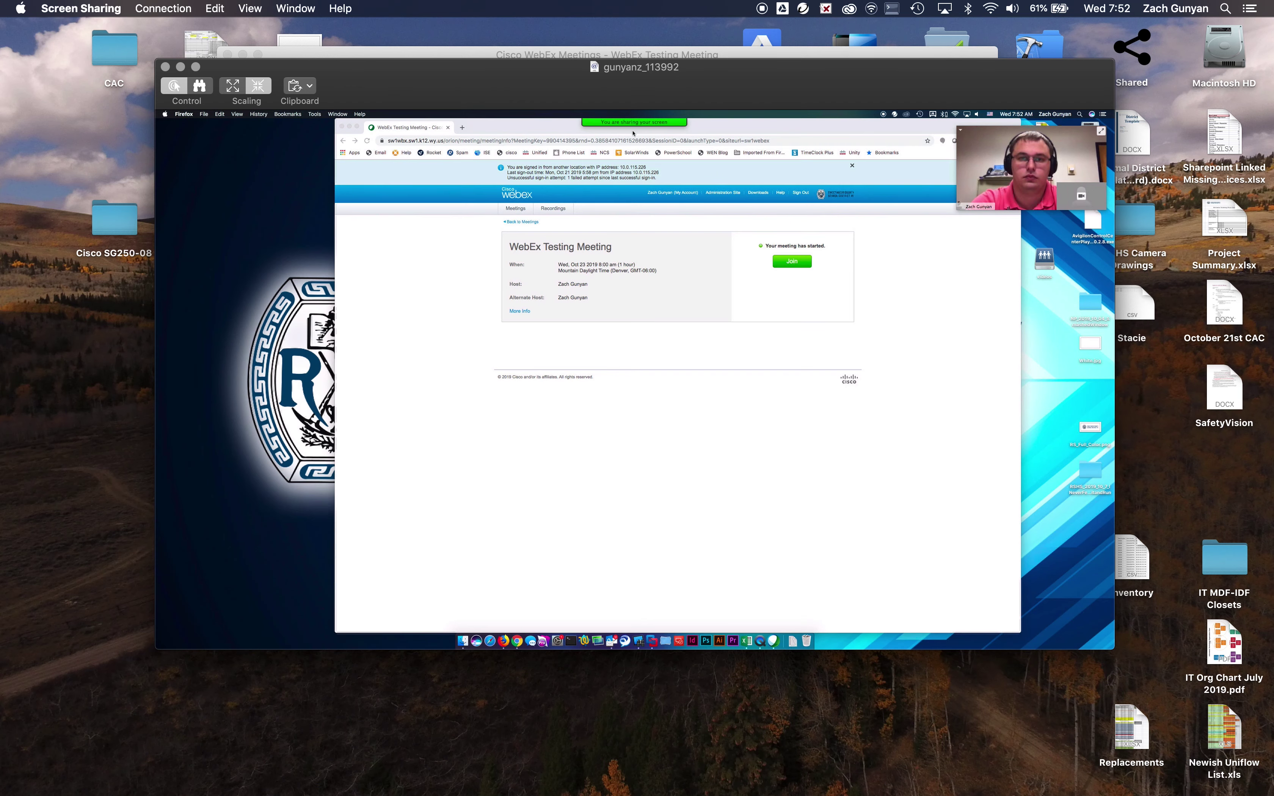
pyautogui.moveTo(630, 122)
pyautogui.click(515, 126)
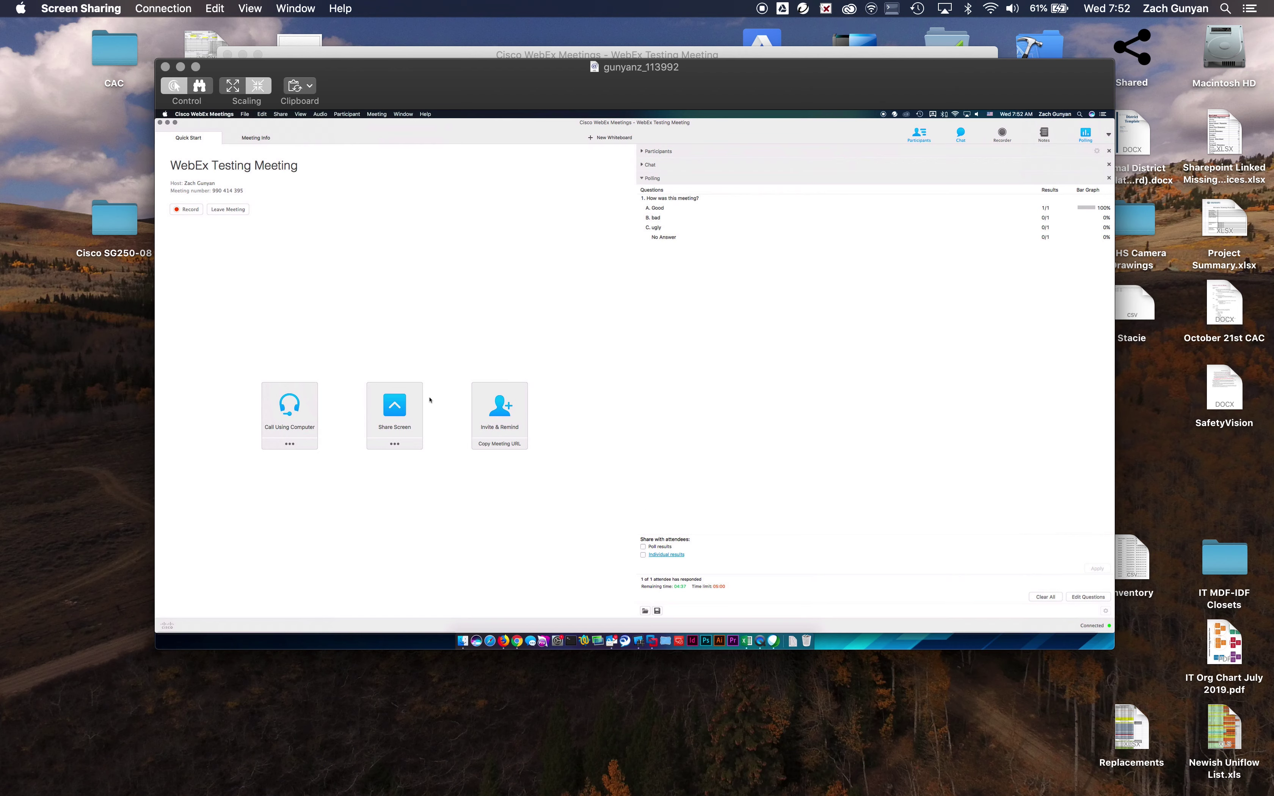
pyautogui.moveTo(658, 789)
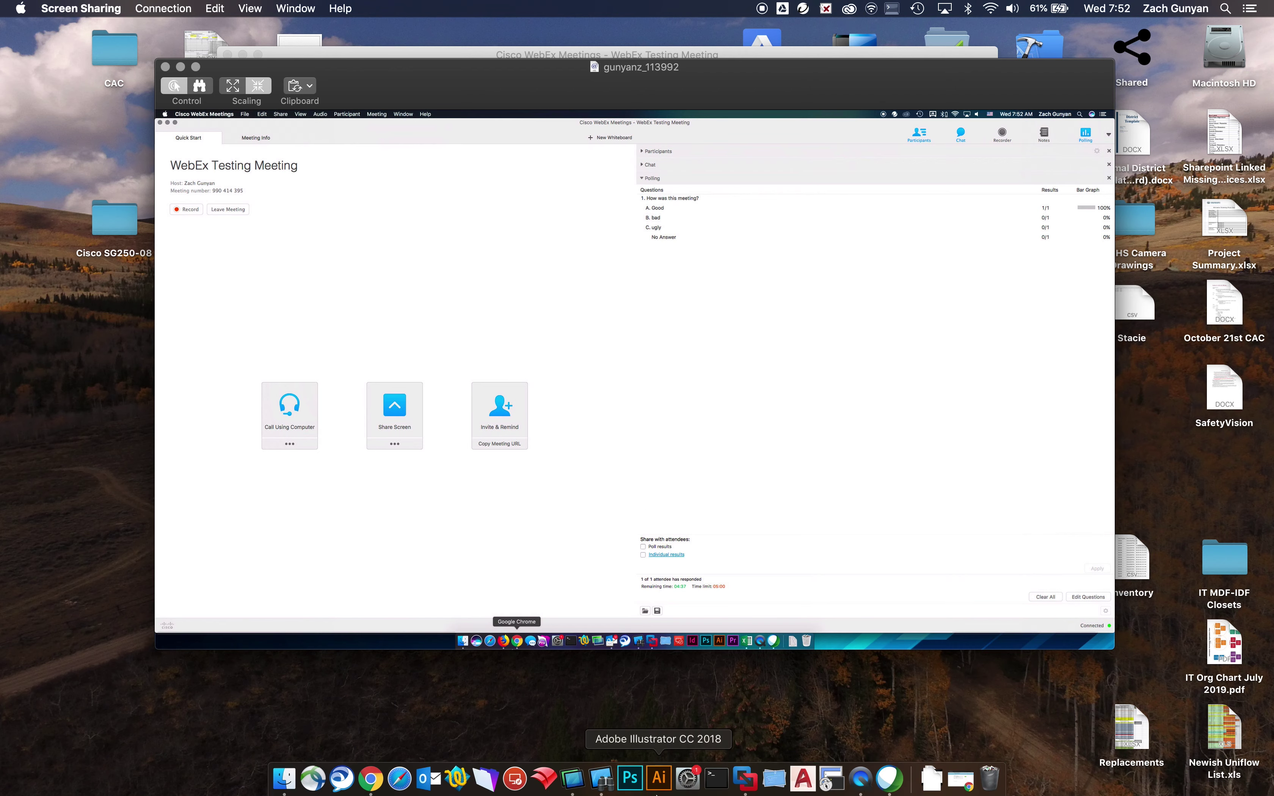
pyautogui.click(890, 779)
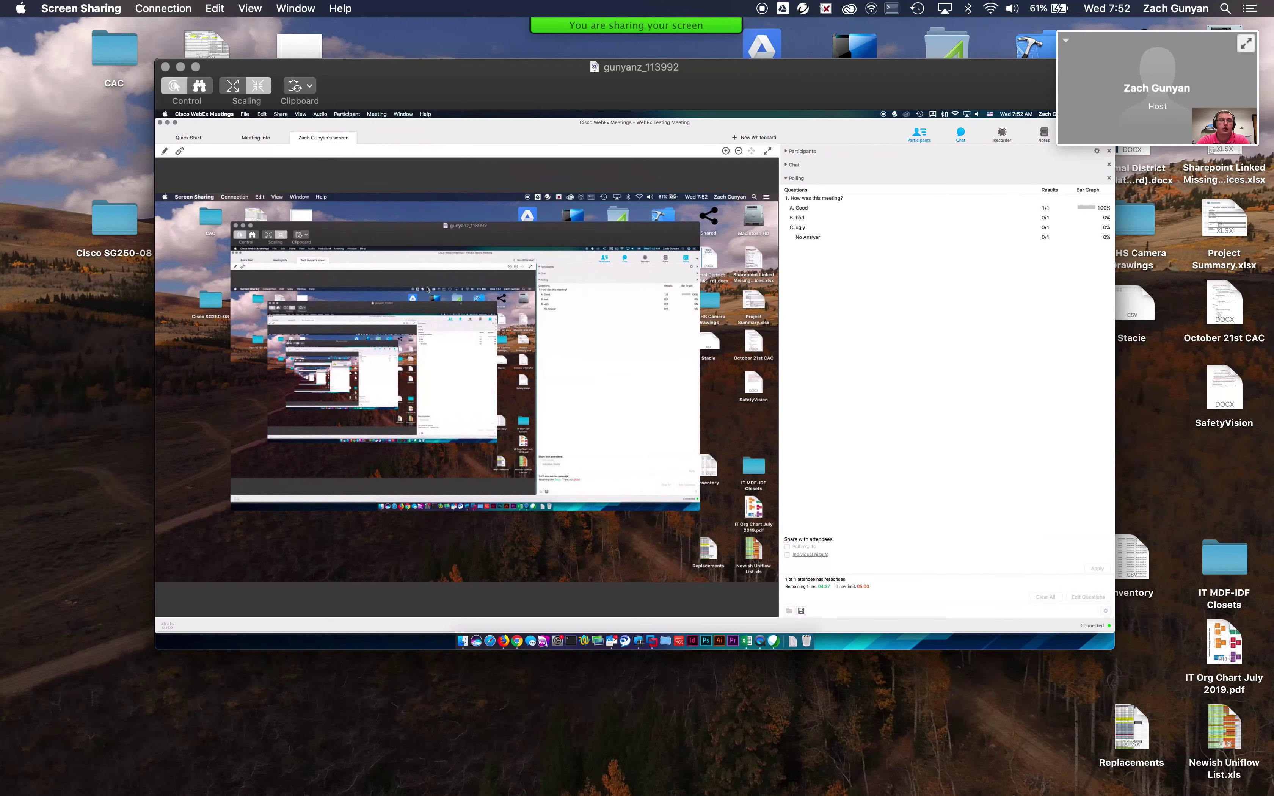
# Request Ask to Annotate on the shared screen, confirm, and approve the annotation request.
pyautogui.rightClick(427, 288)
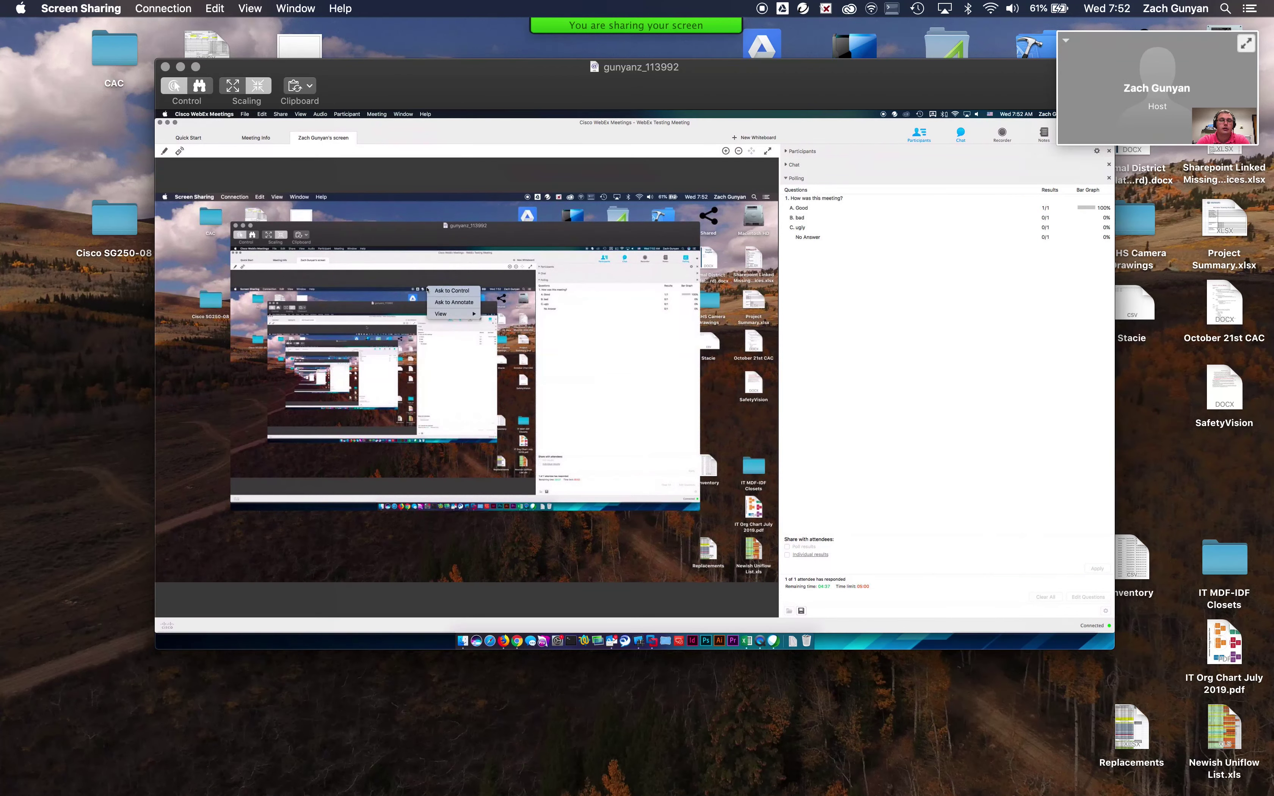
pyautogui.click(466, 302)
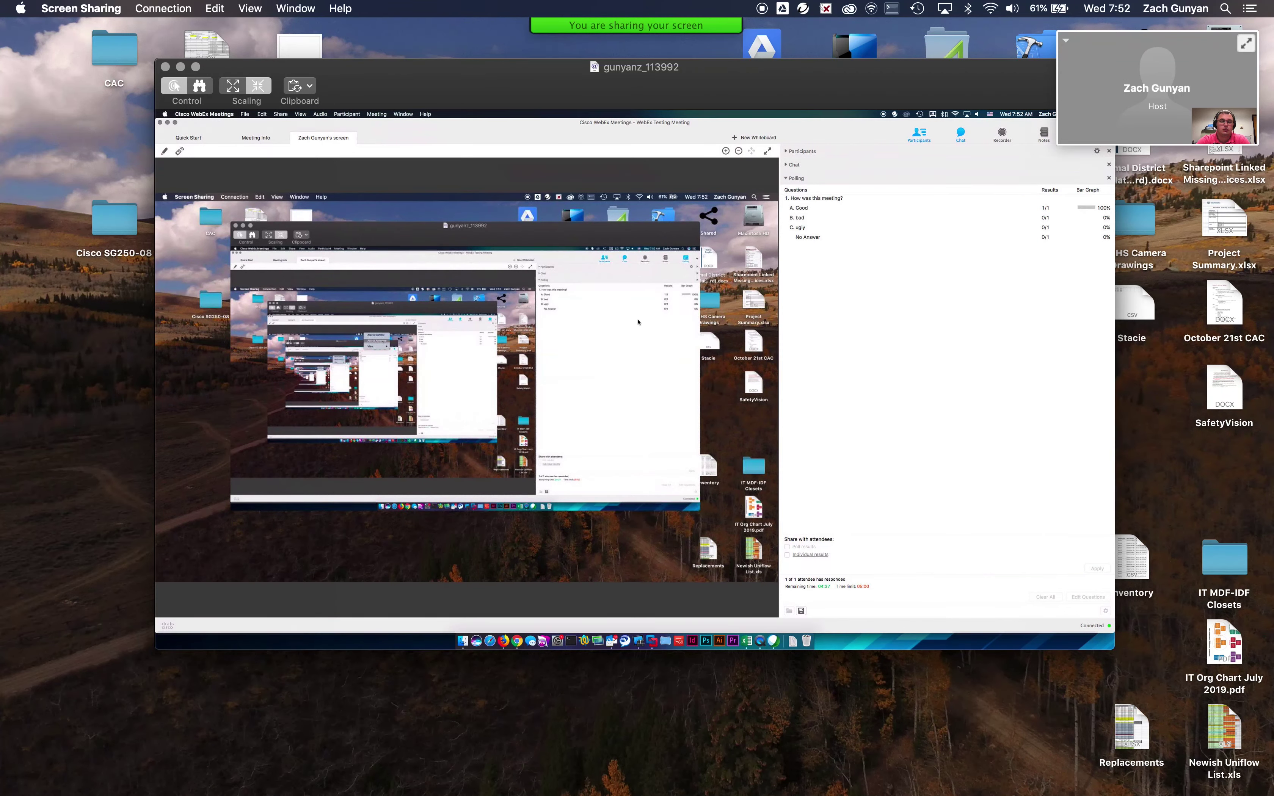
pyautogui.click(693, 403)
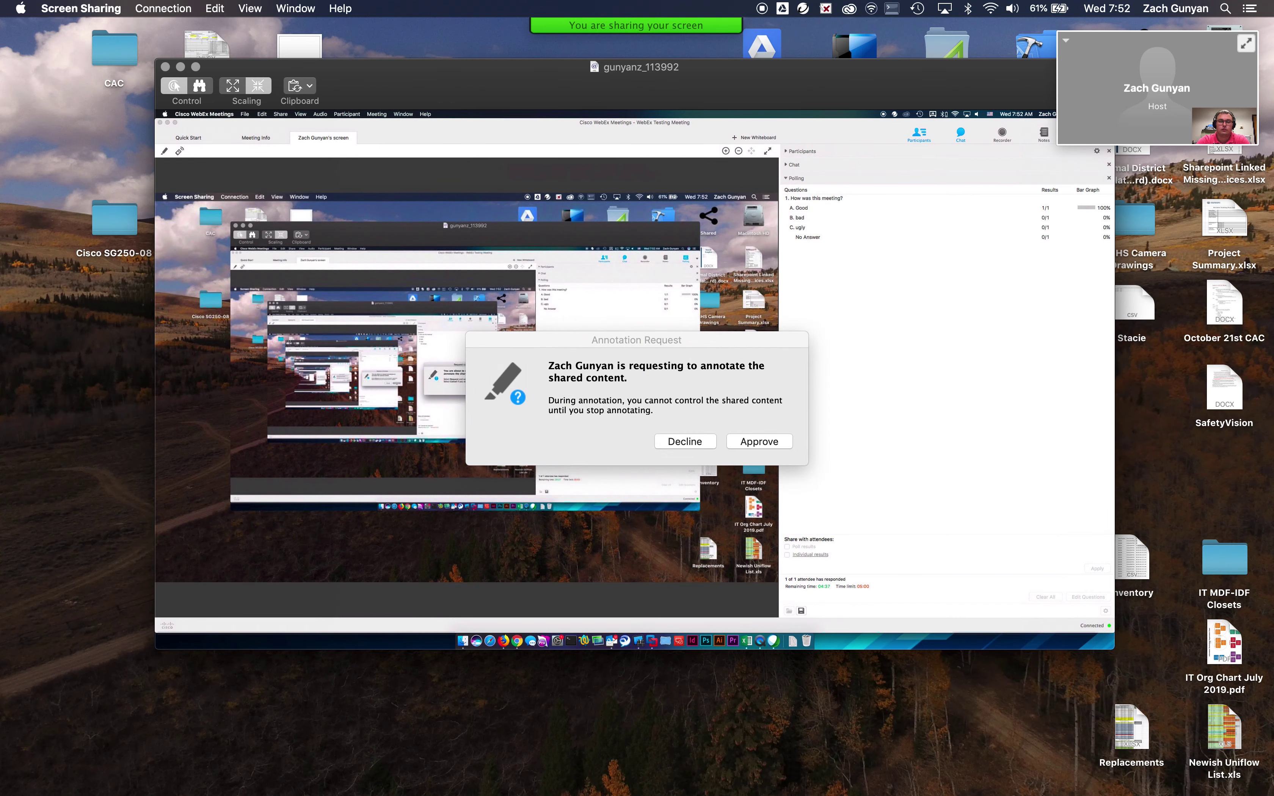
pyautogui.click(759, 441)
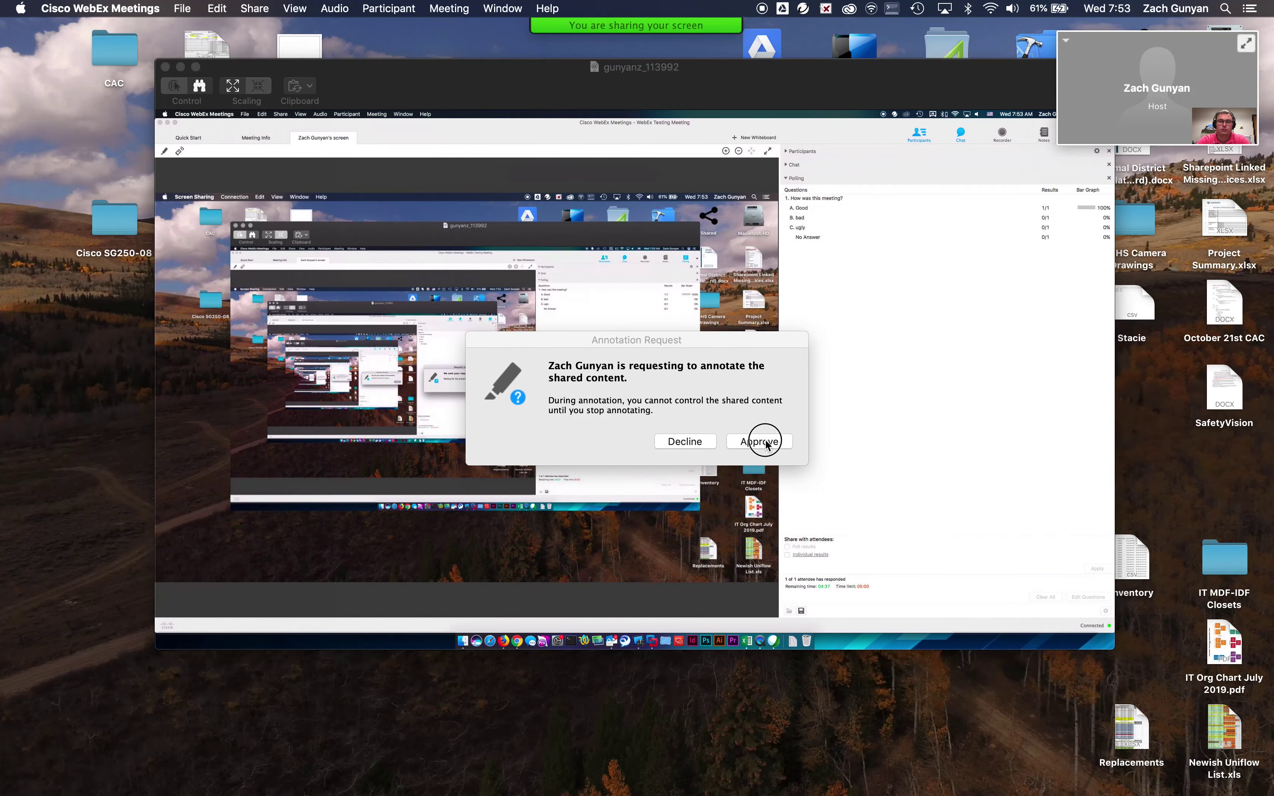